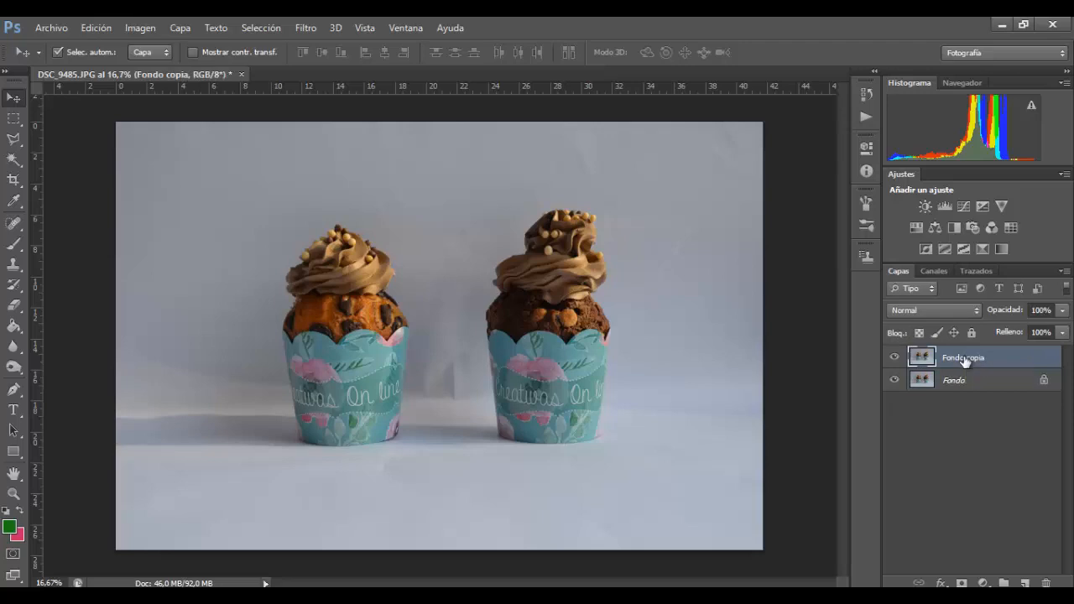
pyautogui.click(951, 382)
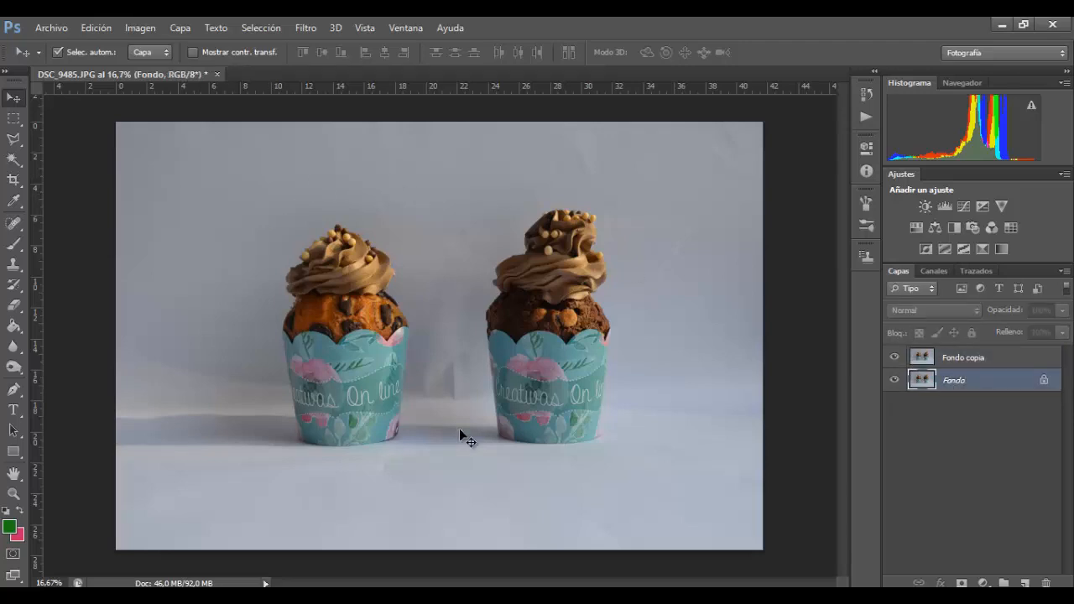
pyautogui.click(965, 360)
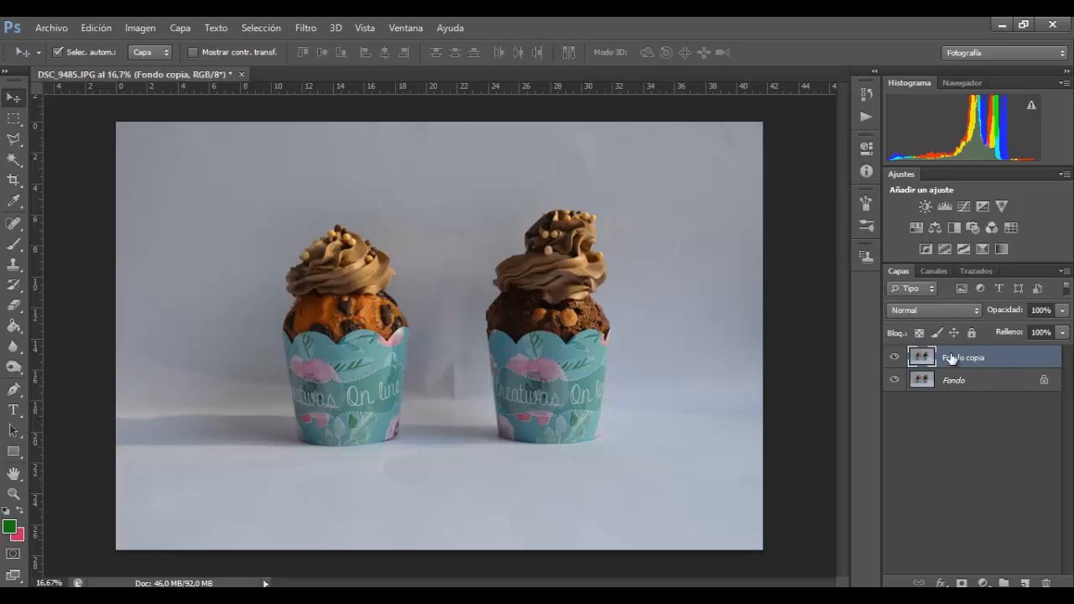
pyautogui.click(952, 381)
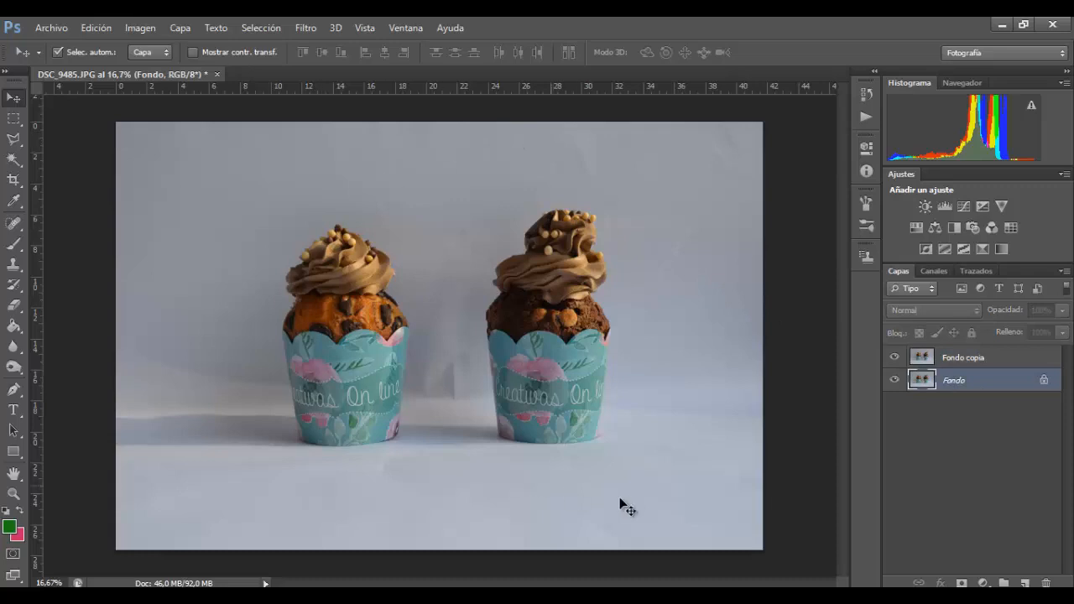
pyautogui.click(952, 359)
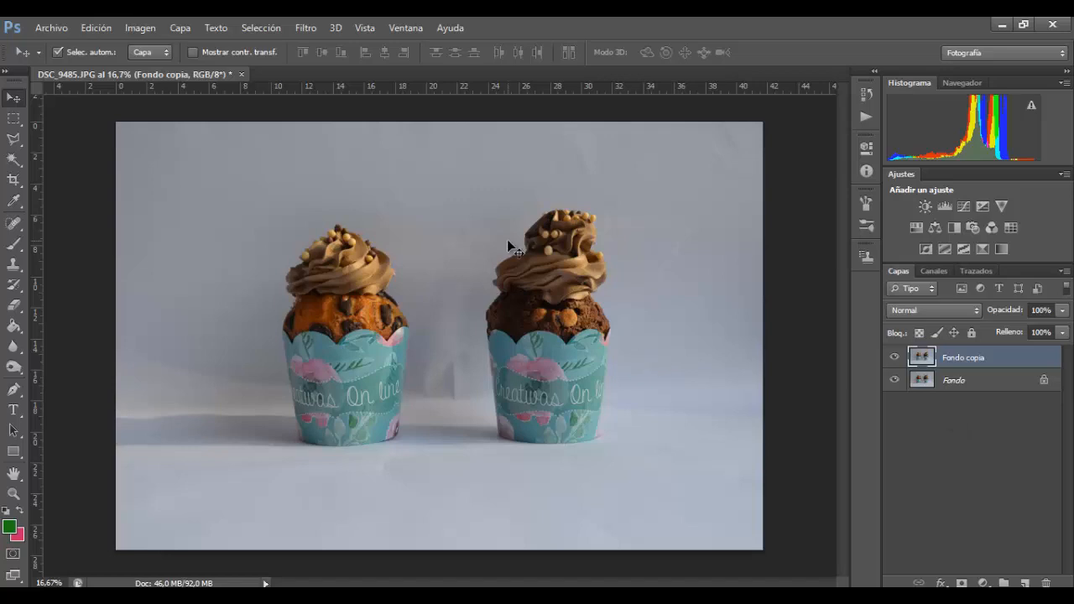
pyautogui.click(55, 30)
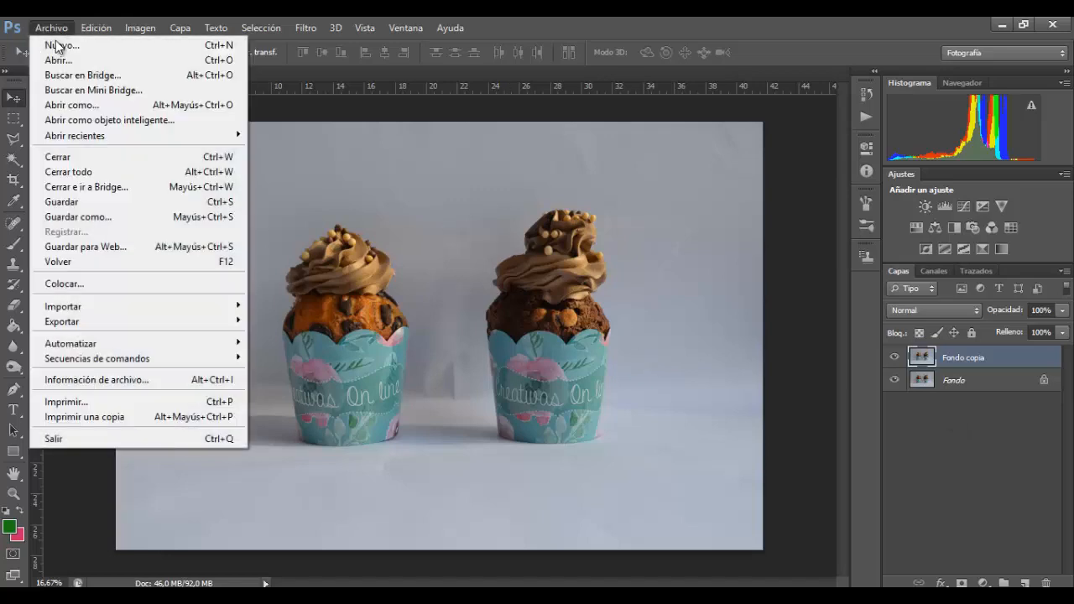
pyautogui.click(99, 216)
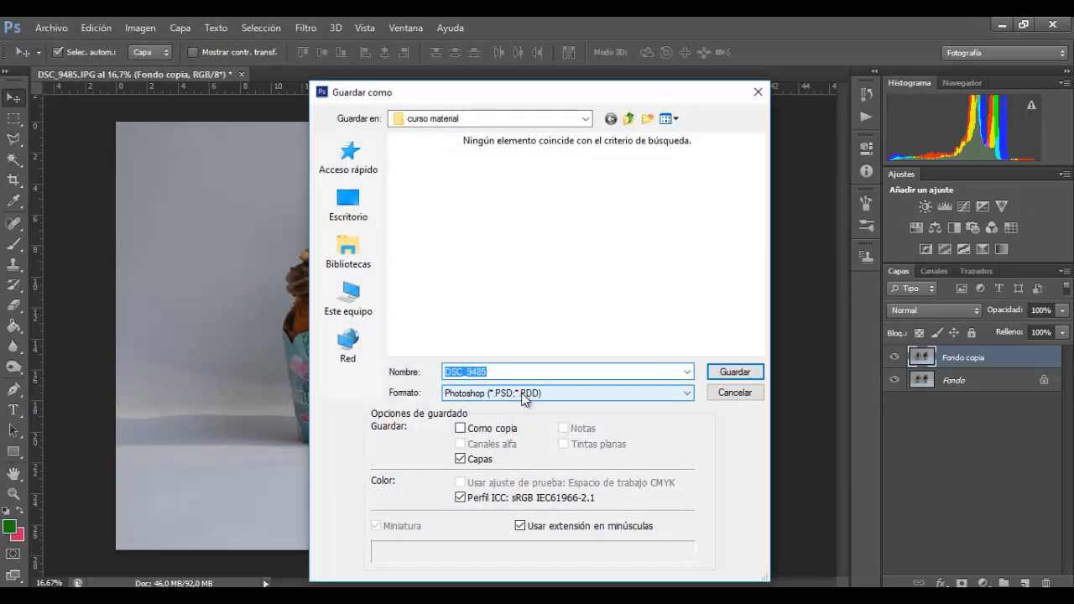
pyautogui.click(509, 396)
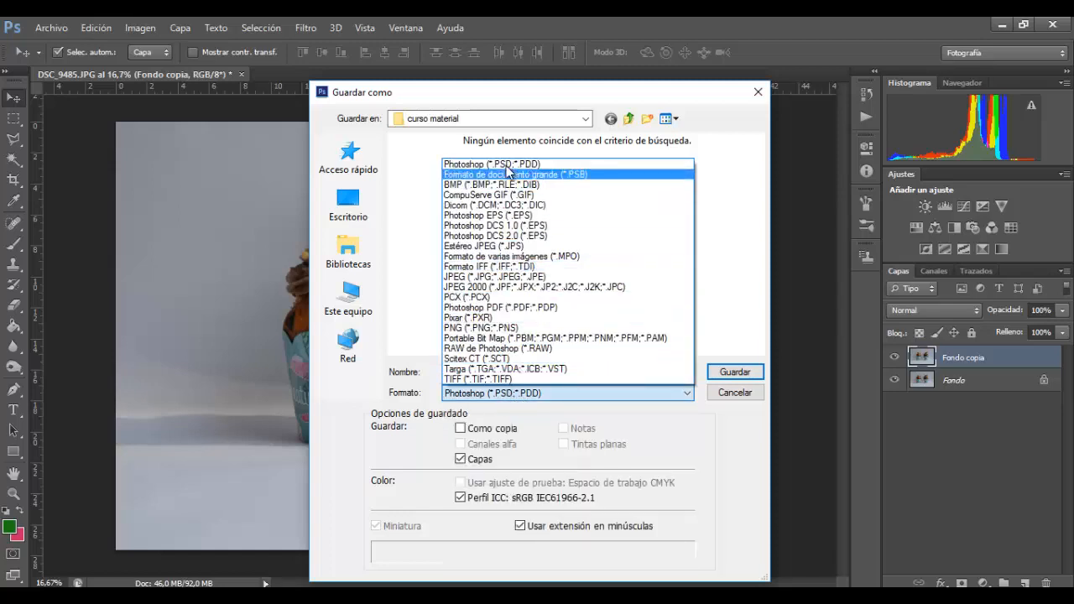
pyautogui.click(589, 175)
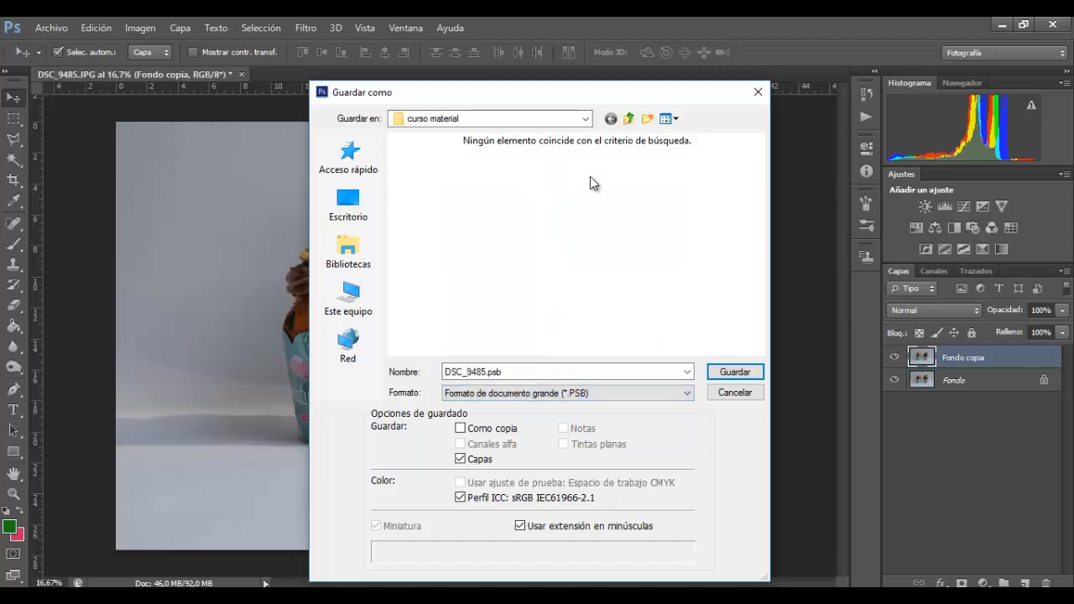
pyautogui.click(733, 392)
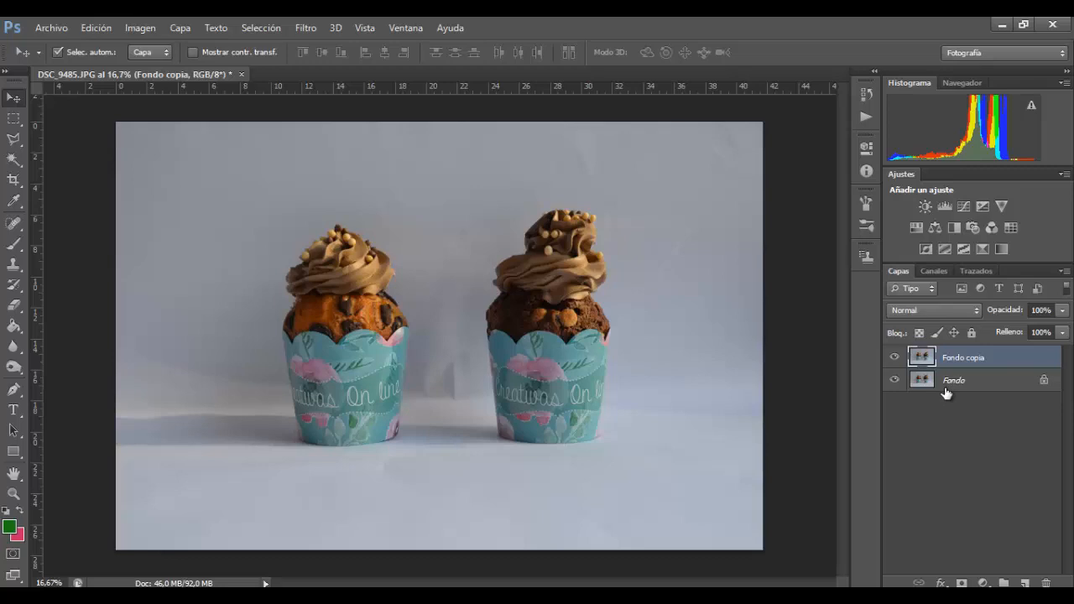
# - Apply a Brightness/Contrast adjustment to the Fondo copia layer with brightness 2 and contrast 61
pyautogui.click(946, 391)
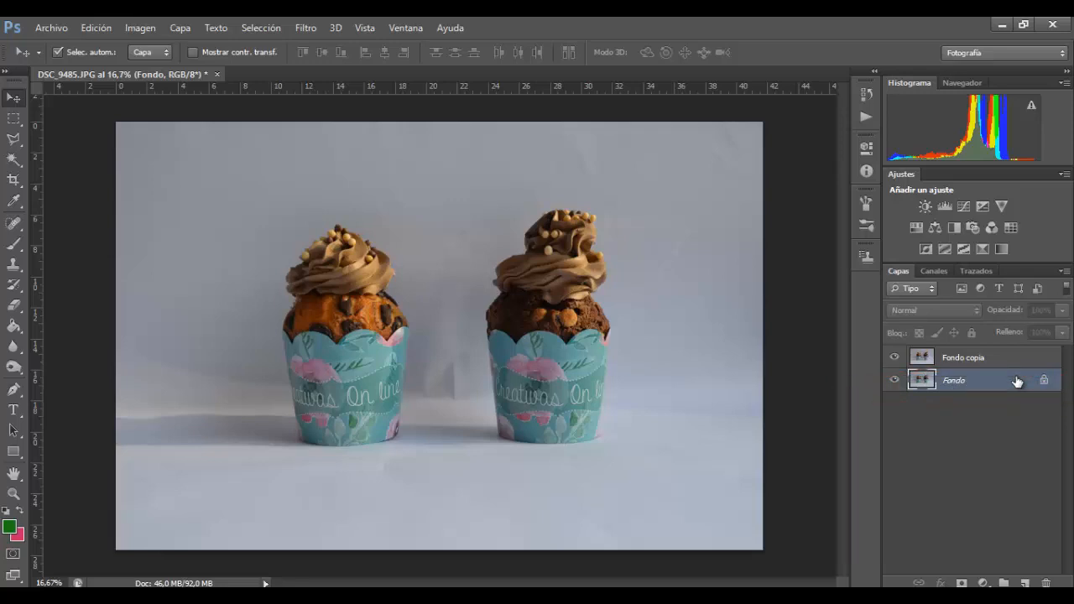
pyautogui.click(957, 361)
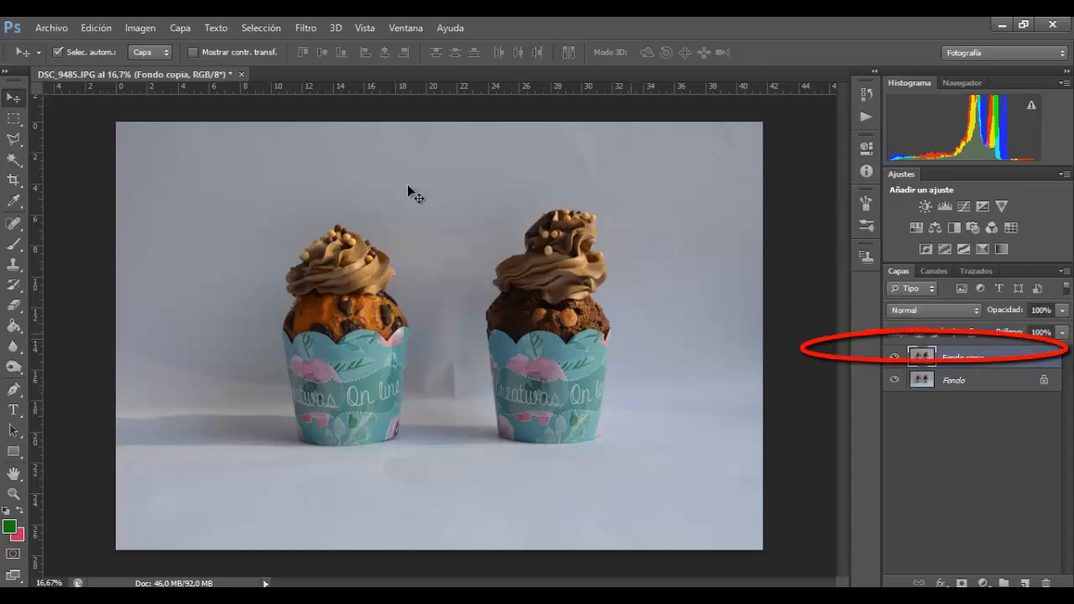
pyautogui.click(141, 27)
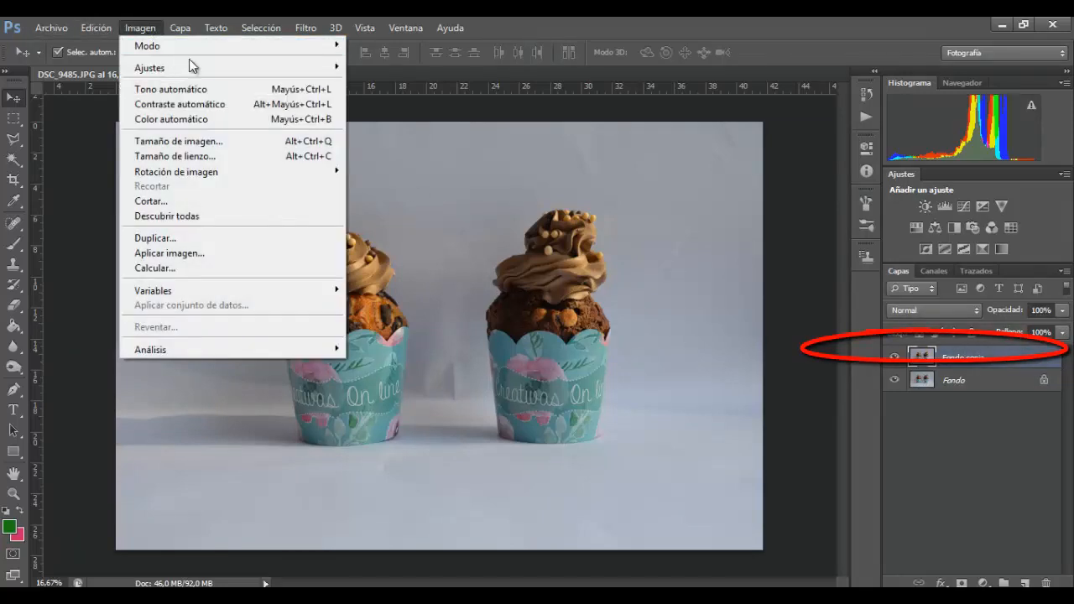
pyautogui.moveTo(271, 72)
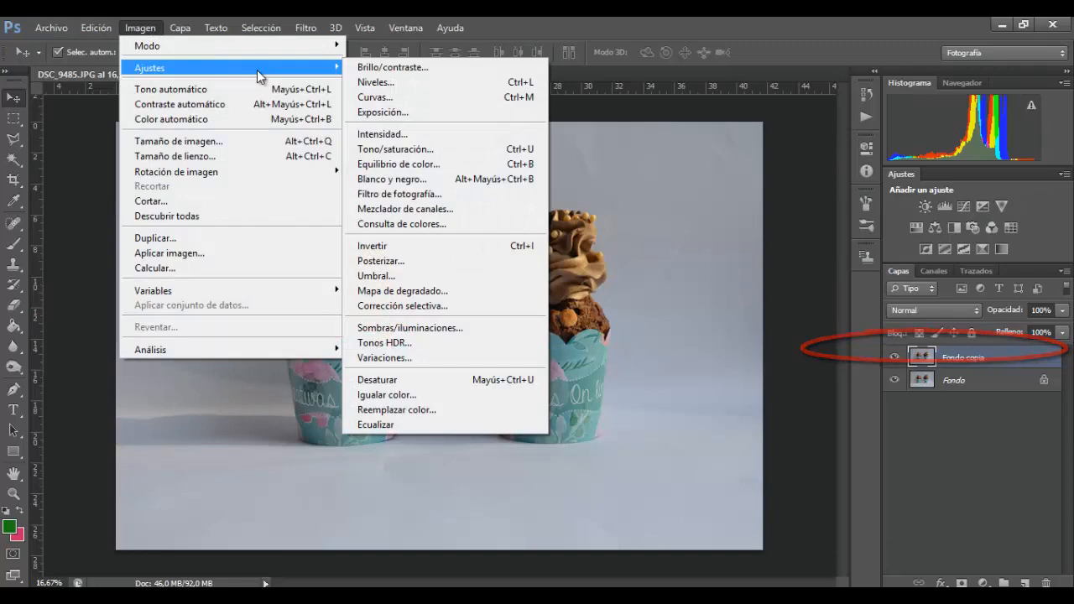
pyautogui.click(397, 69)
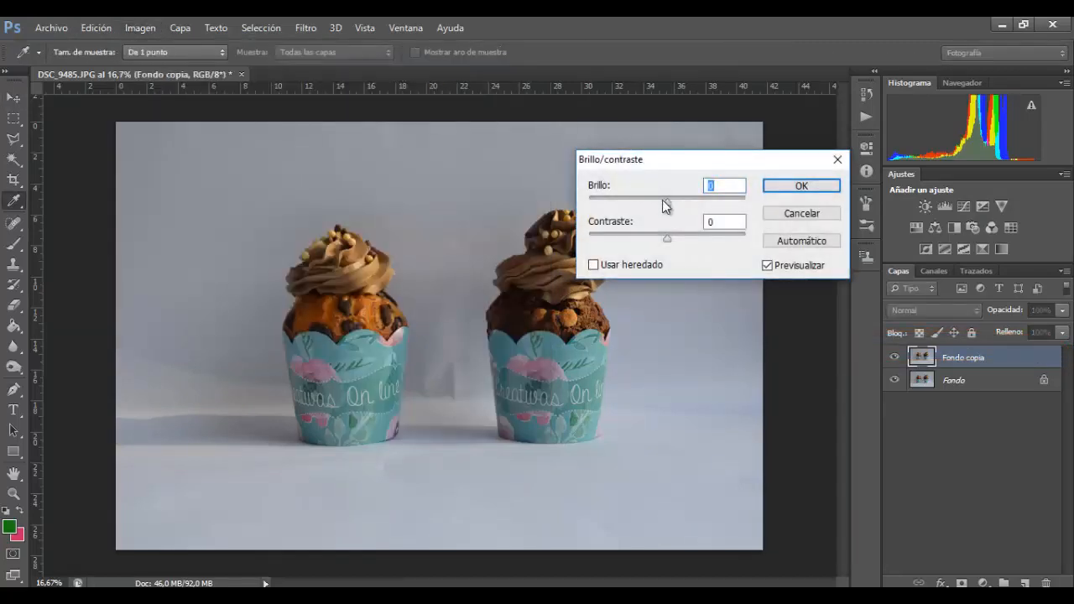
pyautogui.moveTo(665, 201); pyautogui.dragTo(718, 203)
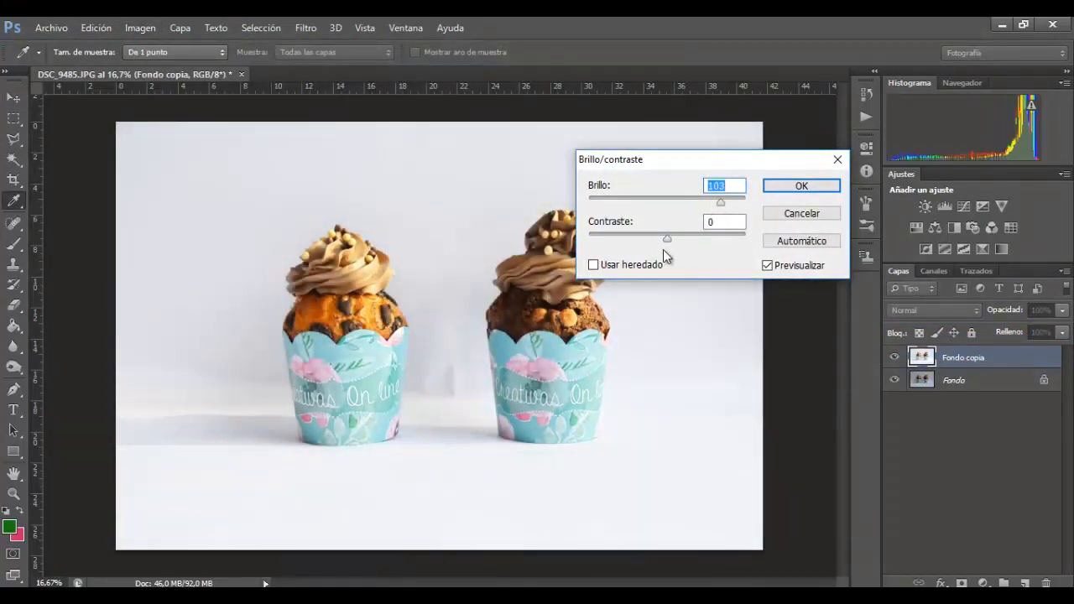
pyautogui.moveTo(664, 241); pyautogui.dragTo(704, 205)
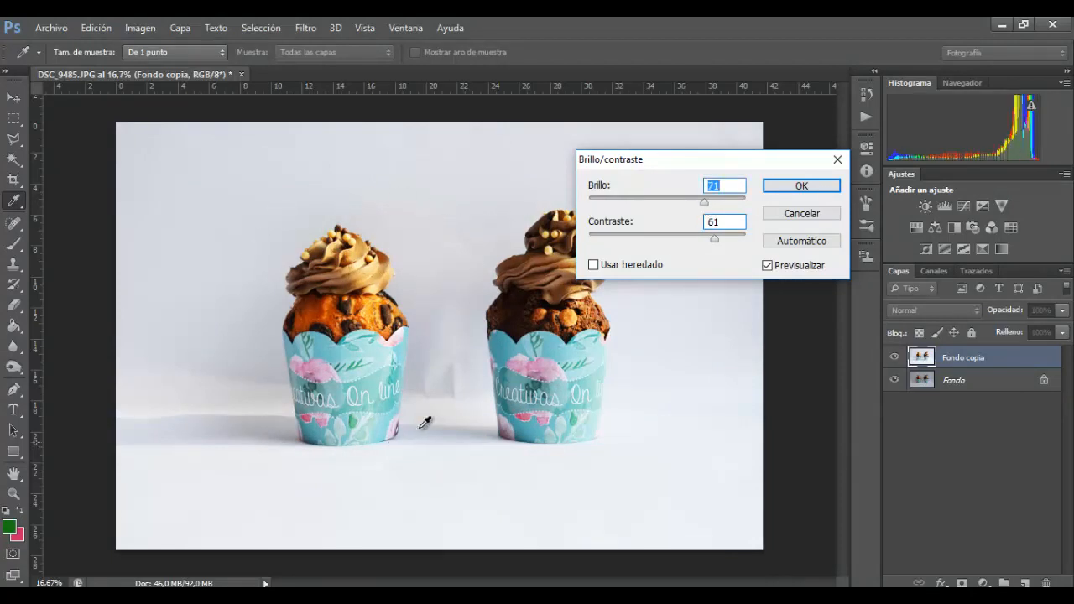
pyautogui.moveTo(707, 205)
pyautogui.mouseDown()
pyautogui.moveTo(652, 200)
pyautogui.moveTo(695, 202)
pyautogui.mouseUp()
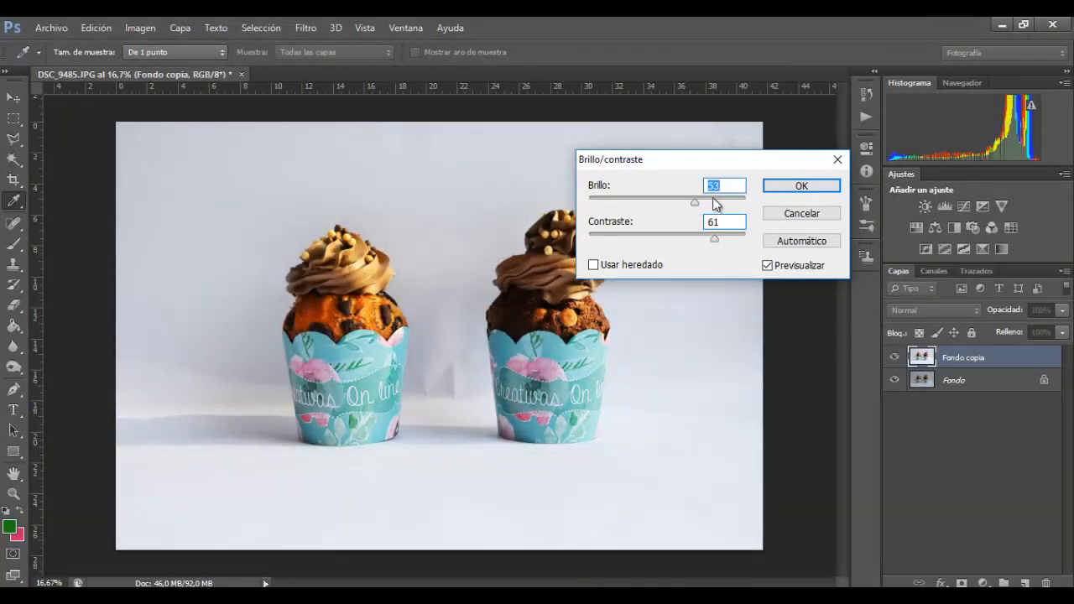
pyautogui.moveTo(693, 203); pyautogui.dragTo(649, 201)
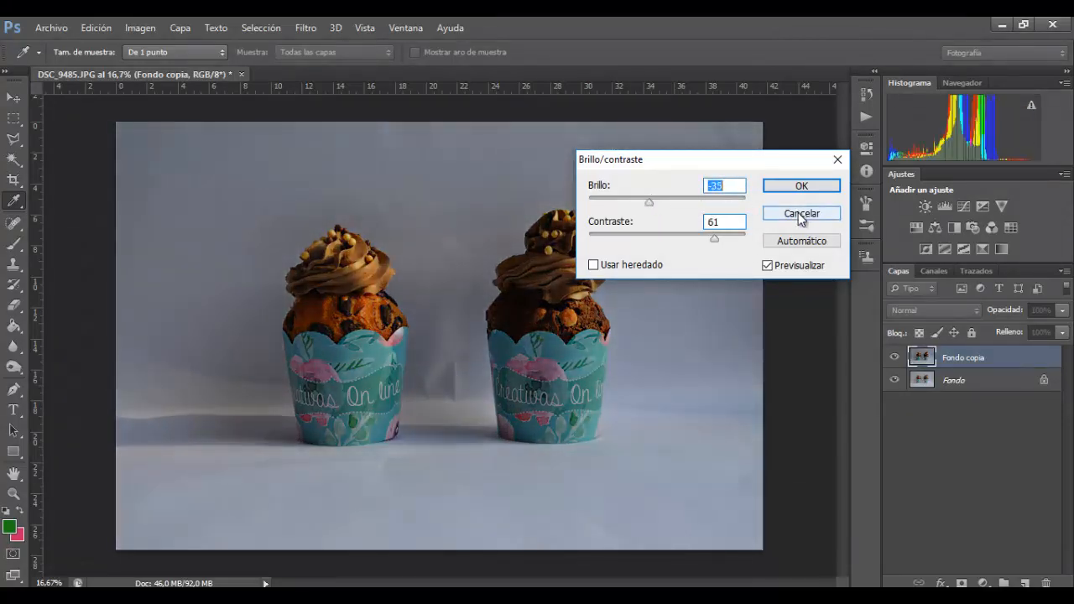
pyautogui.click(668, 199)
pyautogui.click(771, 188)
pyautogui.press('v')
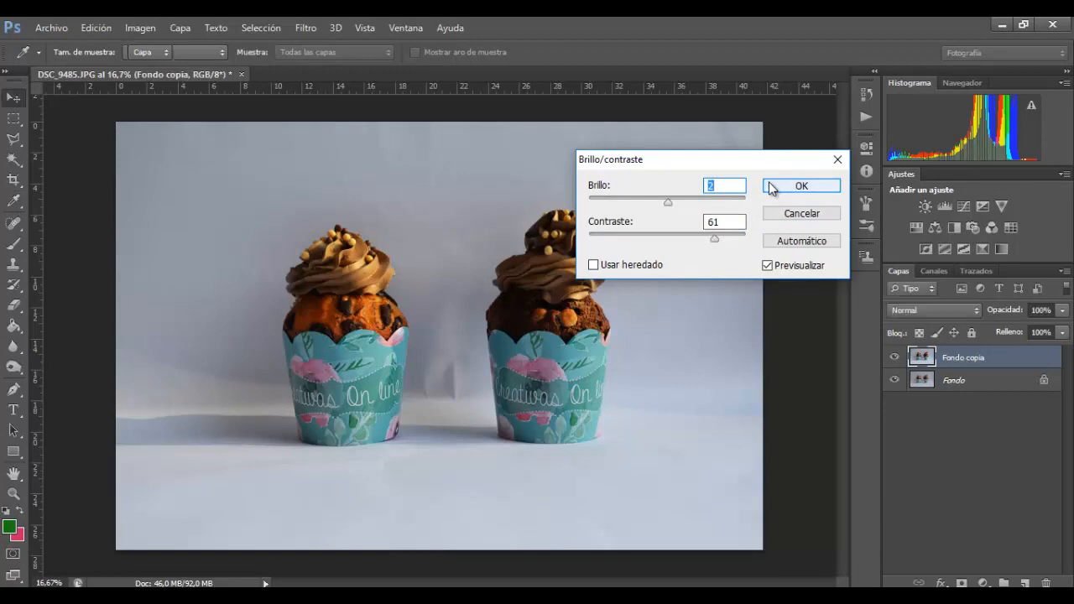
# - Hide and show the Fondo copia layer to compare the adjusted photo with the original
pyautogui.click(894, 358)
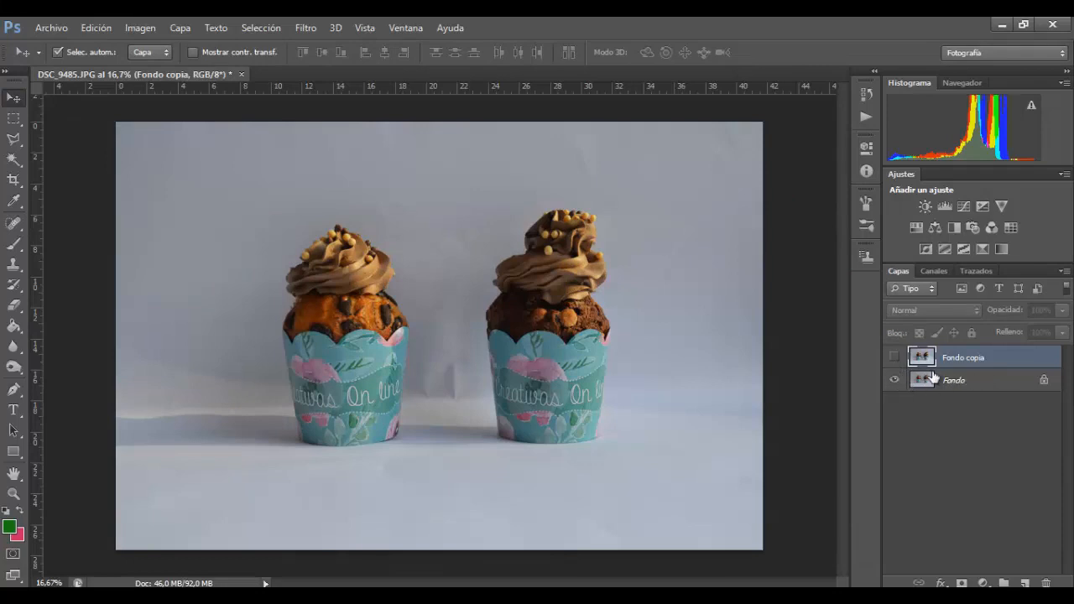
pyautogui.click(895, 356)
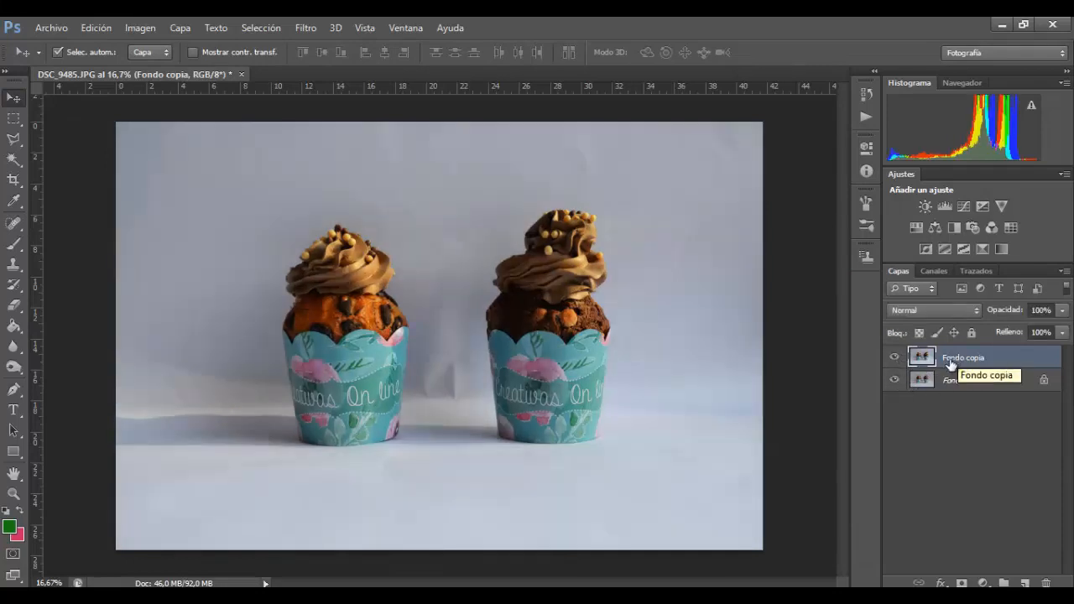
pyautogui.doubleClick(998, 359)
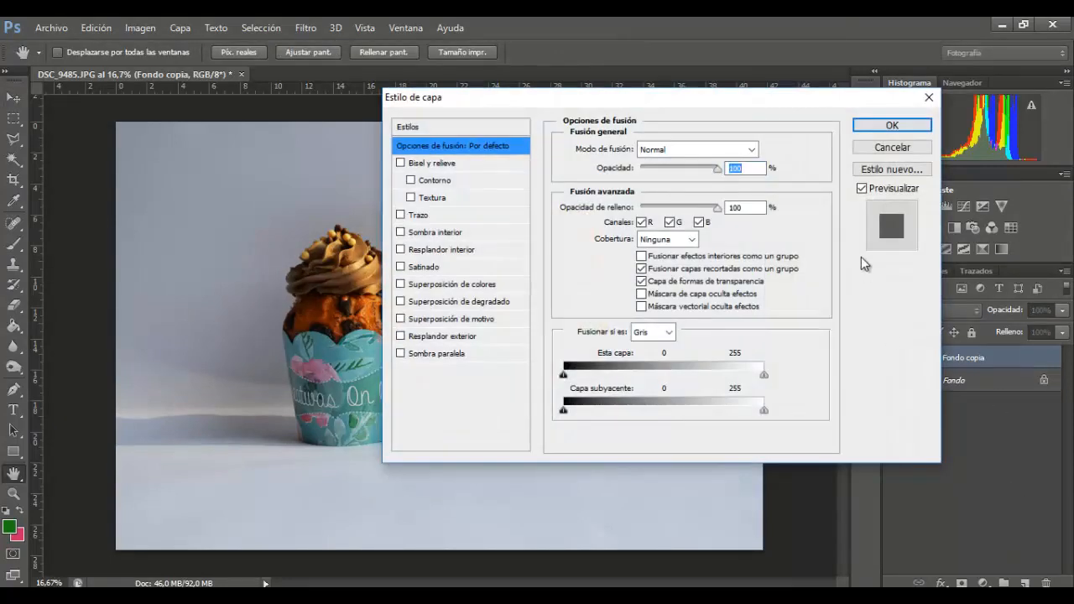
pyautogui.click(886, 151)
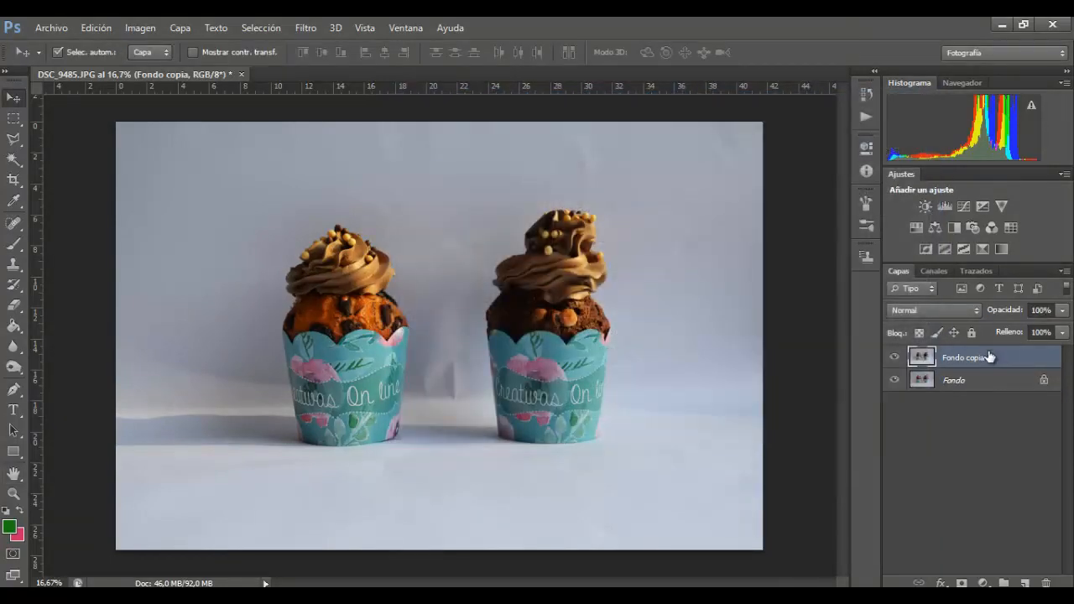
# - Delete the adjusted Fondo copia layer and duplicate the Fondo layer again as Fondo copia
pyautogui.moveTo(990, 357); pyautogui.dragTo(1047, 582)
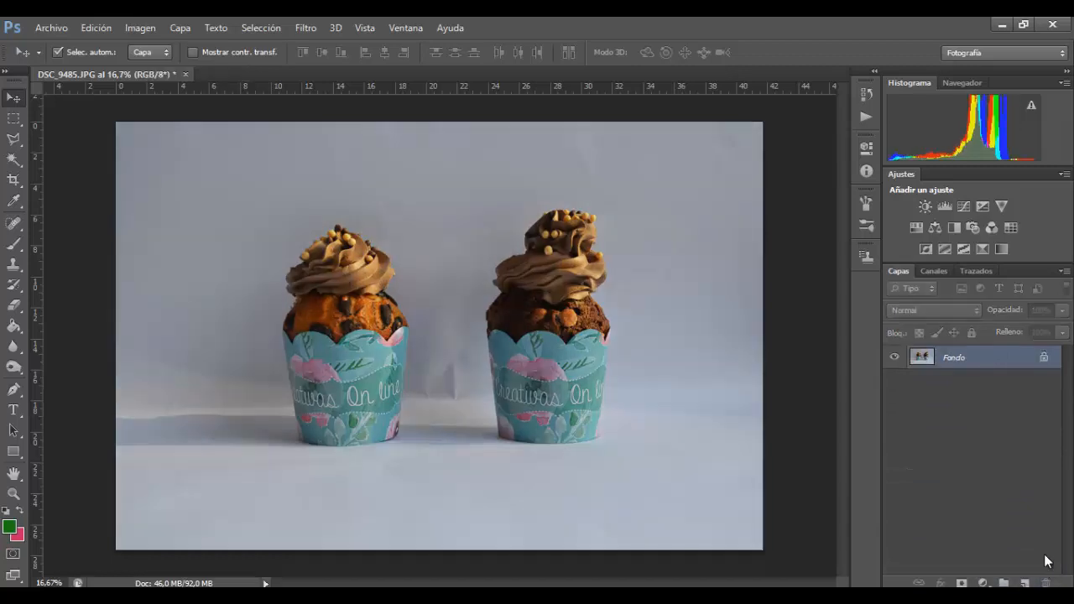
pyautogui.rightClick(959, 357)
pyautogui.click(930, 390)
pyautogui.press('Return')
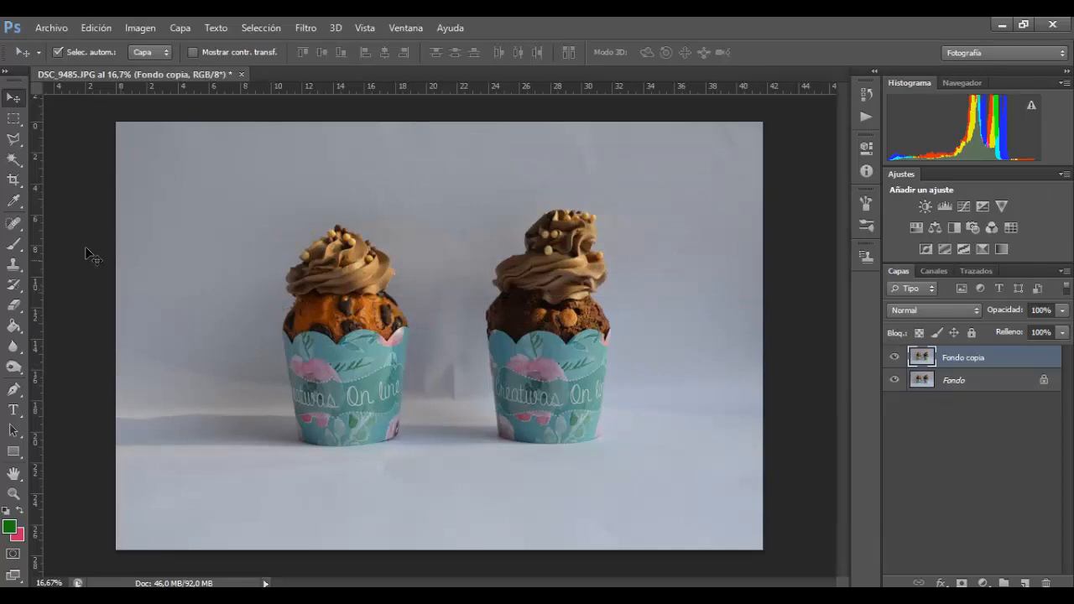
# - Add a horizontal text layer reading "Cupcakes" above the cupcake with the orange sponge
pyautogui.click(13, 411)
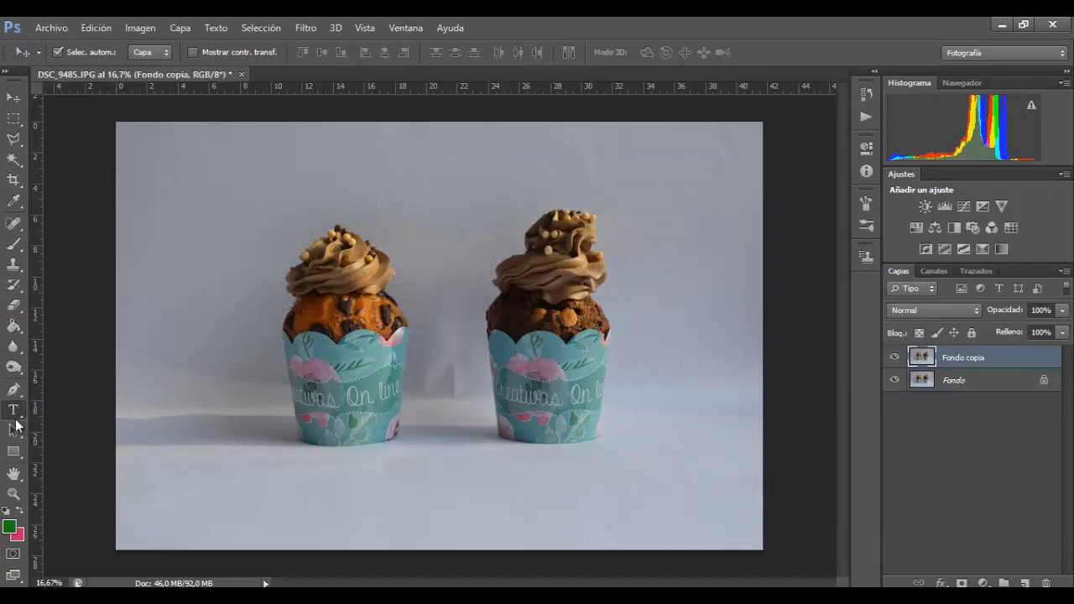
pyautogui.click(261, 170)
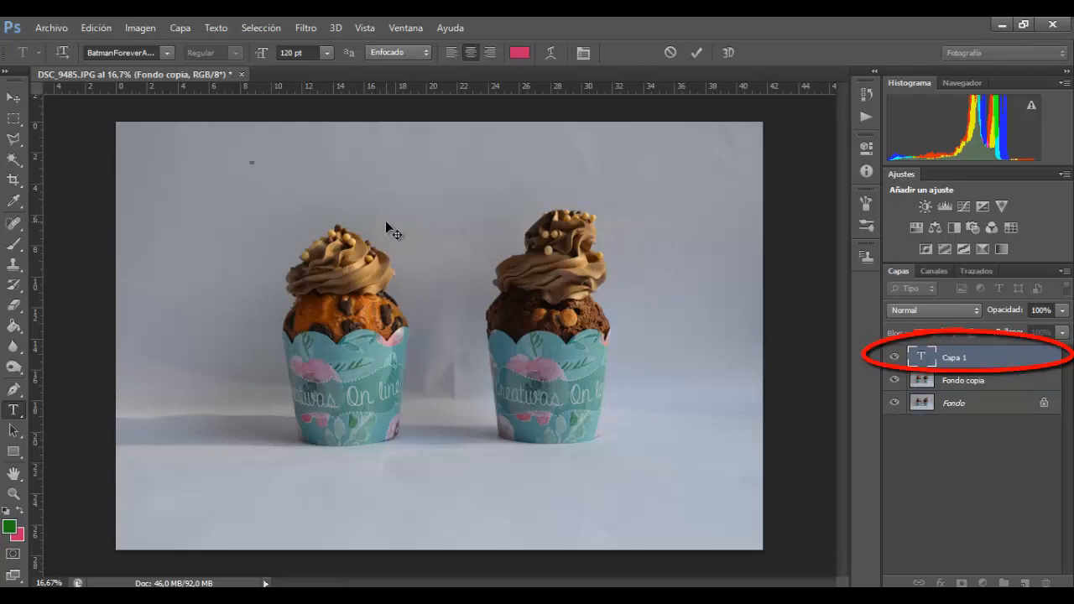
pyautogui.write('CUPCA')
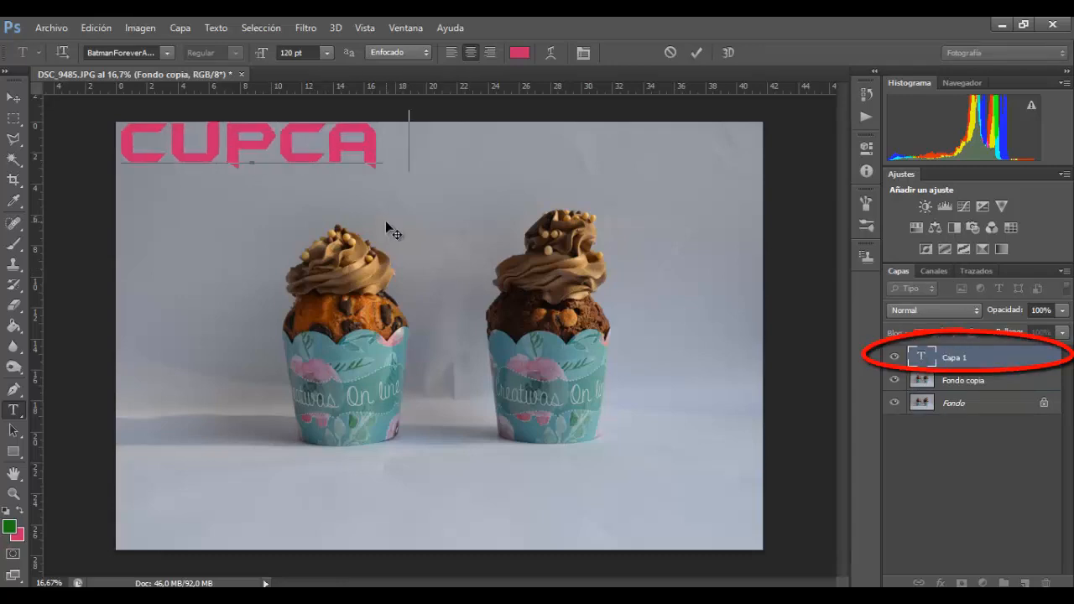
pyautogui.write('KES')
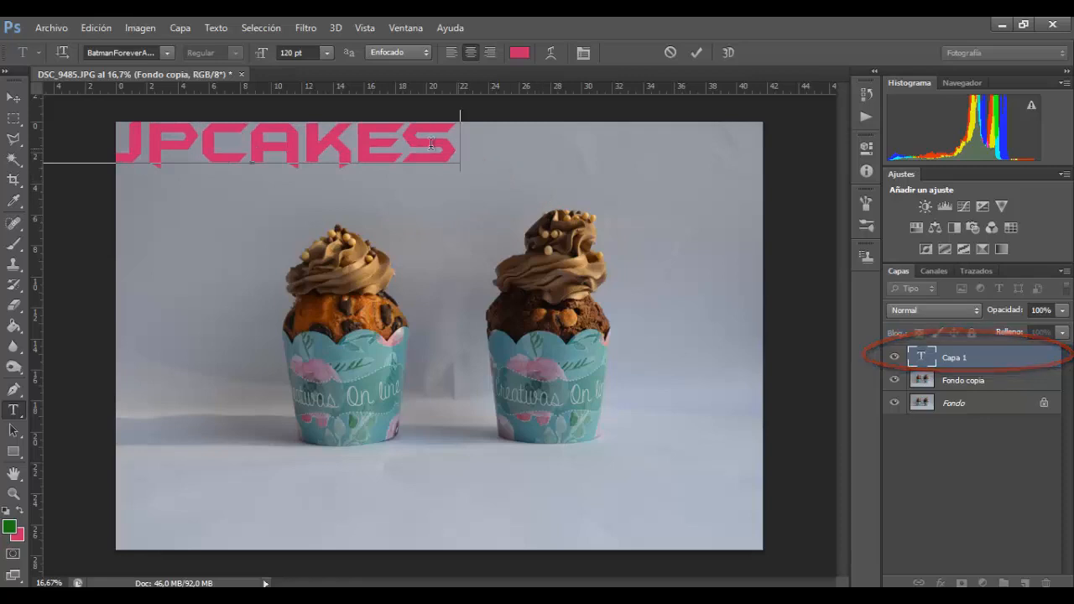
# - Set the whole Cupcakes text to the Bauhaus 93 font at 130 pt
pyautogui.moveTo(430, 144); pyautogui.dragTo(146, 65)
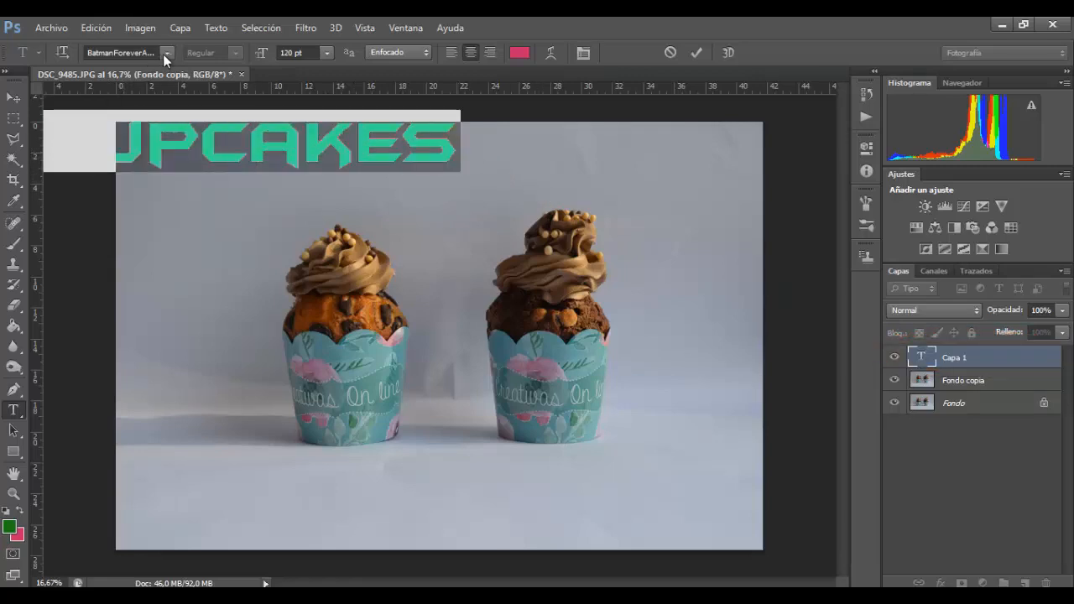
pyautogui.click(168, 53)
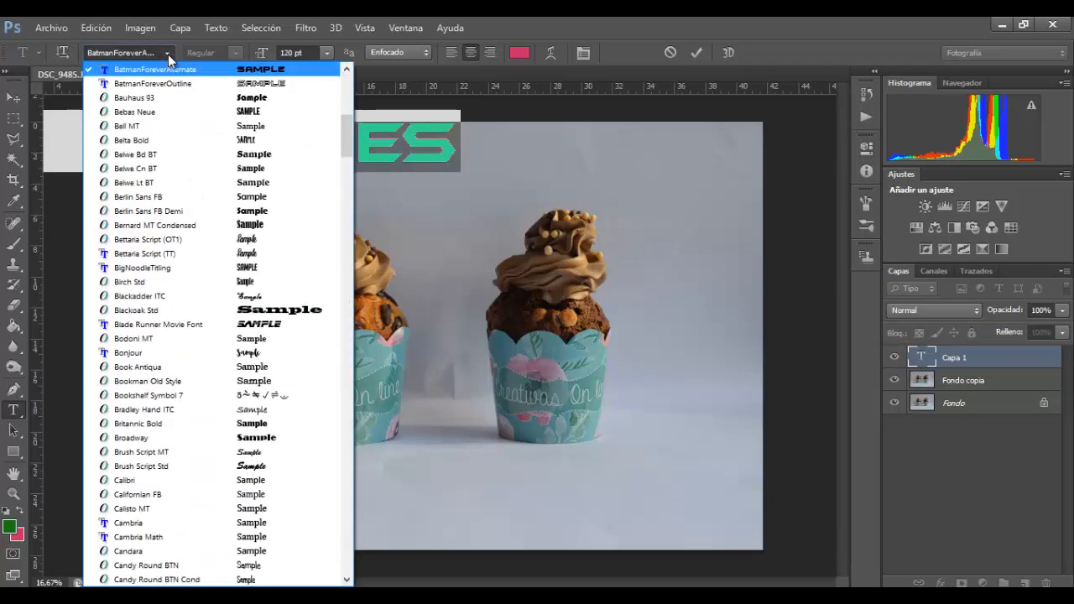
pyautogui.click(197, 103)
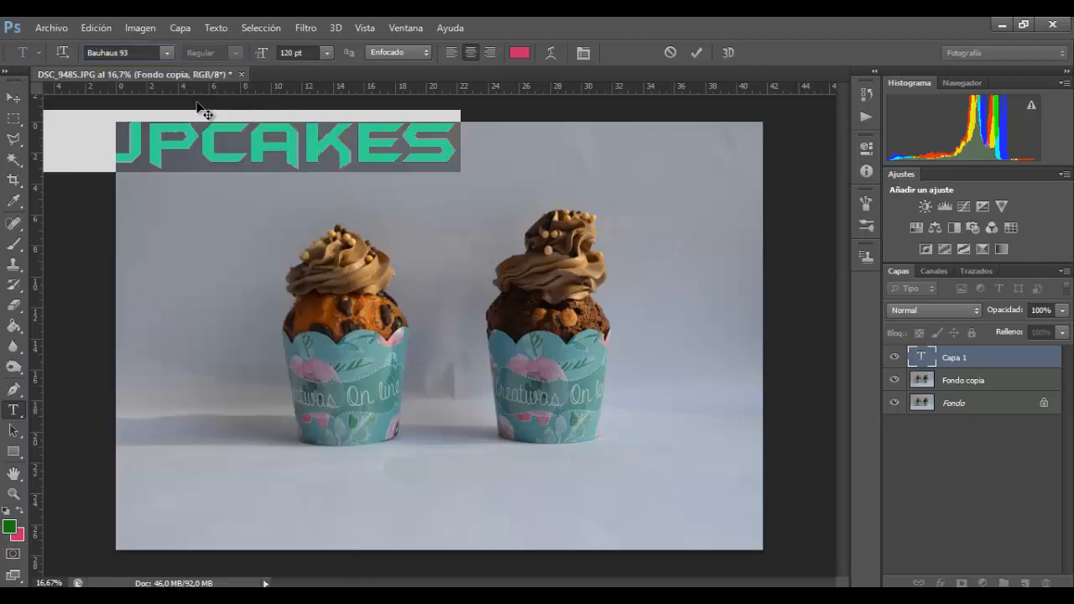
pyautogui.click(328, 51)
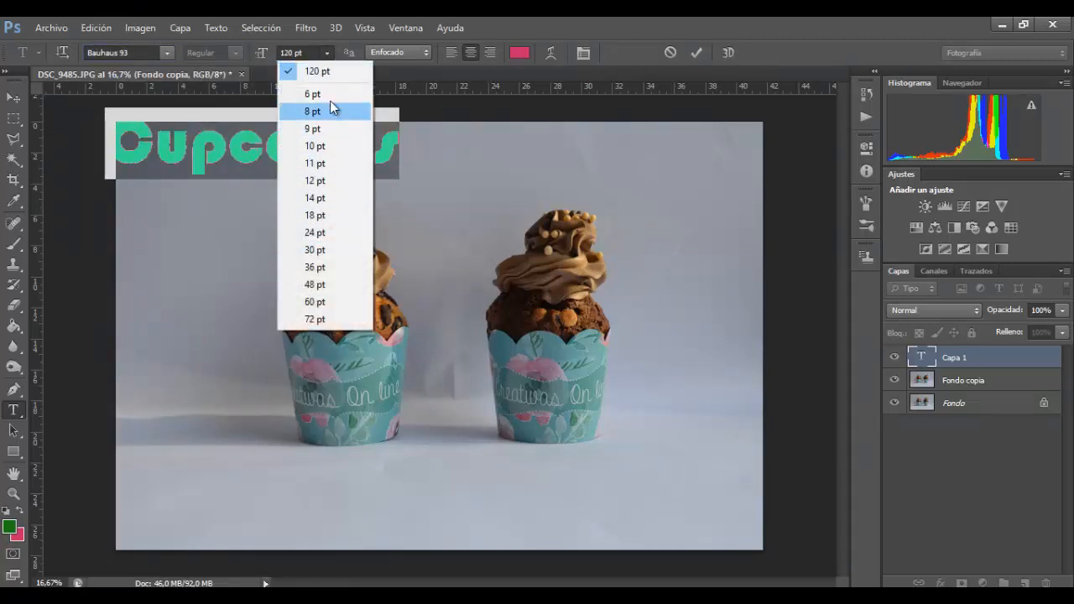
pyautogui.write('130')
pyautogui.press('Return')
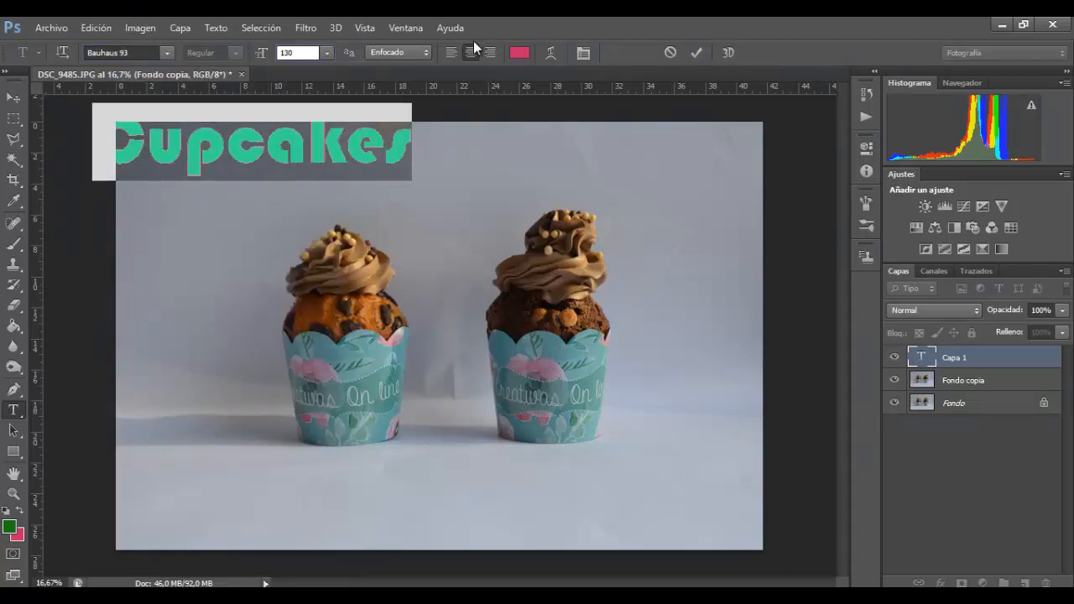
# - Recolour the Cupcakes text to teal #1c887f and move it so it sits centred above the two cupcakes
pyautogui.click(519, 53)
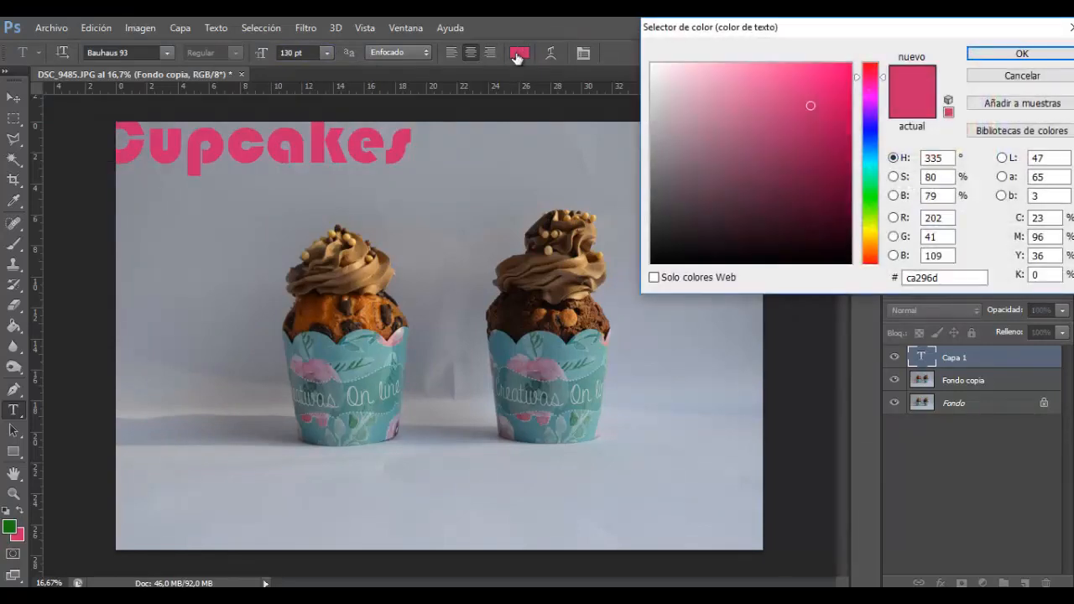
pyautogui.click(870, 165)
pyautogui.click(809, 156)
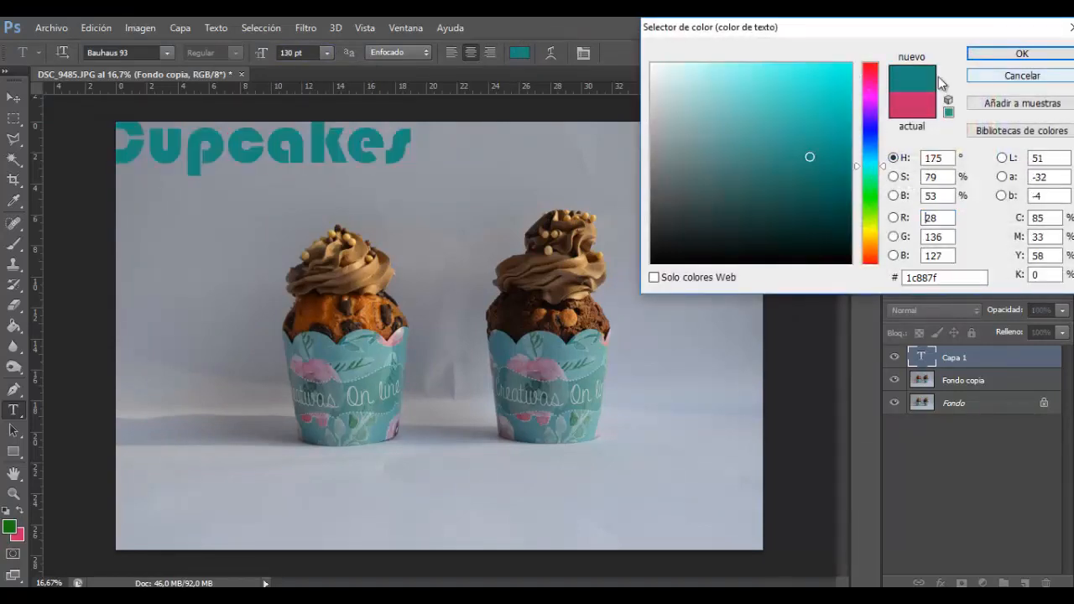
pyautogui.click(1013, 56)
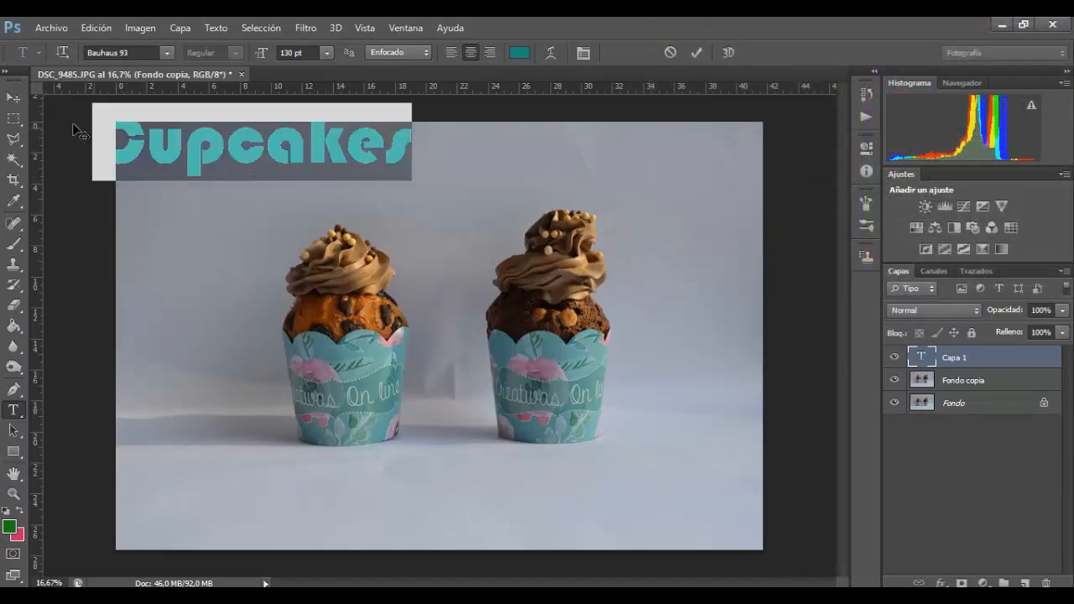
pyautogui.click(13, 99)
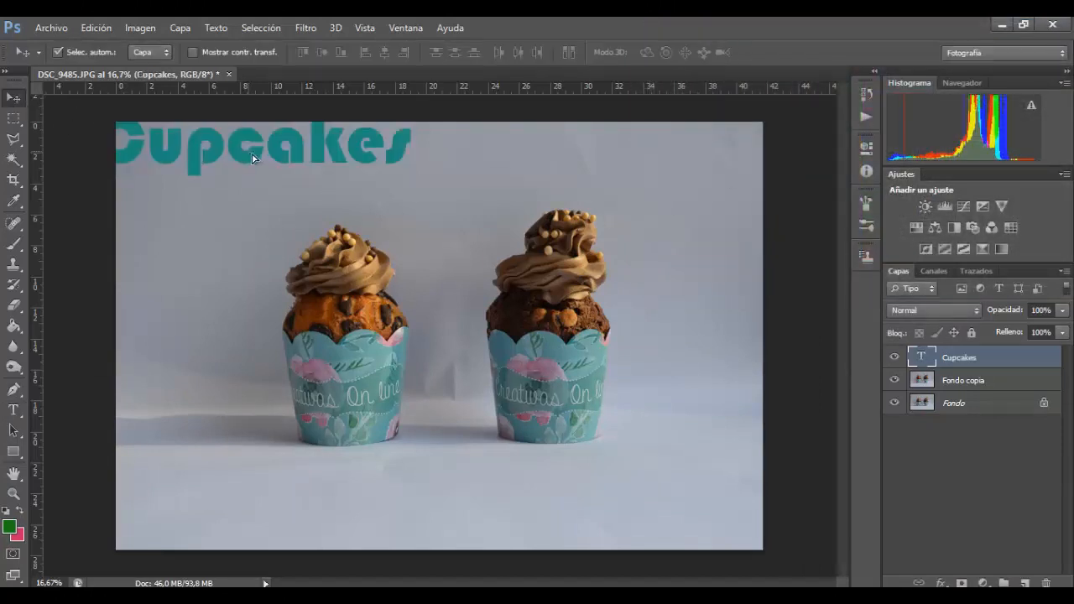
pyautogui.moveTo(267, 158); pyautogui.dragTo(428, 183)
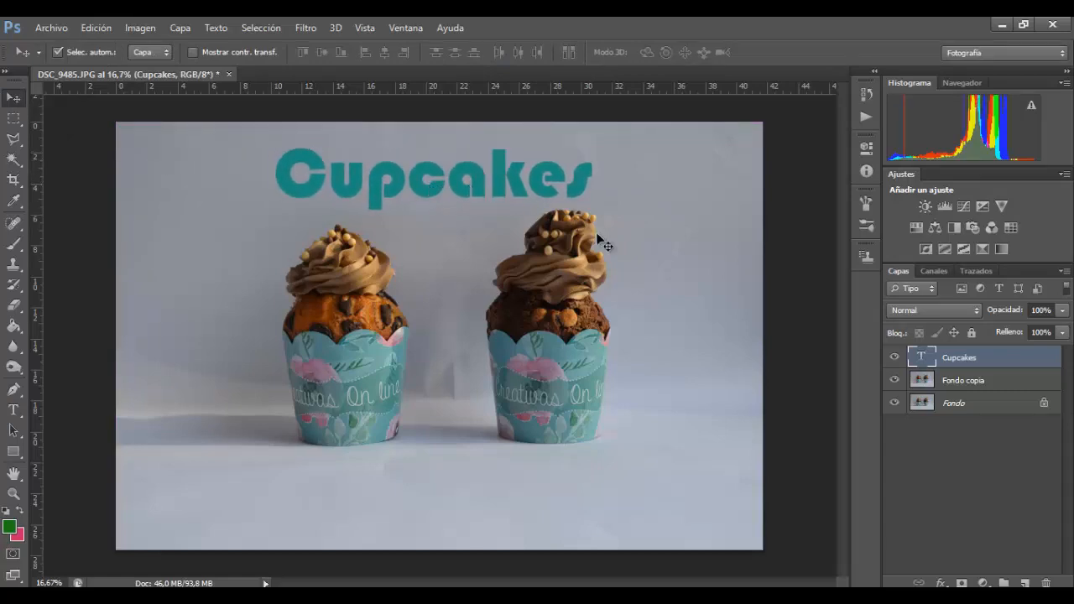
# - Reopen the Cupcakes text for editing, select its middle letters "pcak", and leave text editing
pyautogui.doubleClick(921, 359)
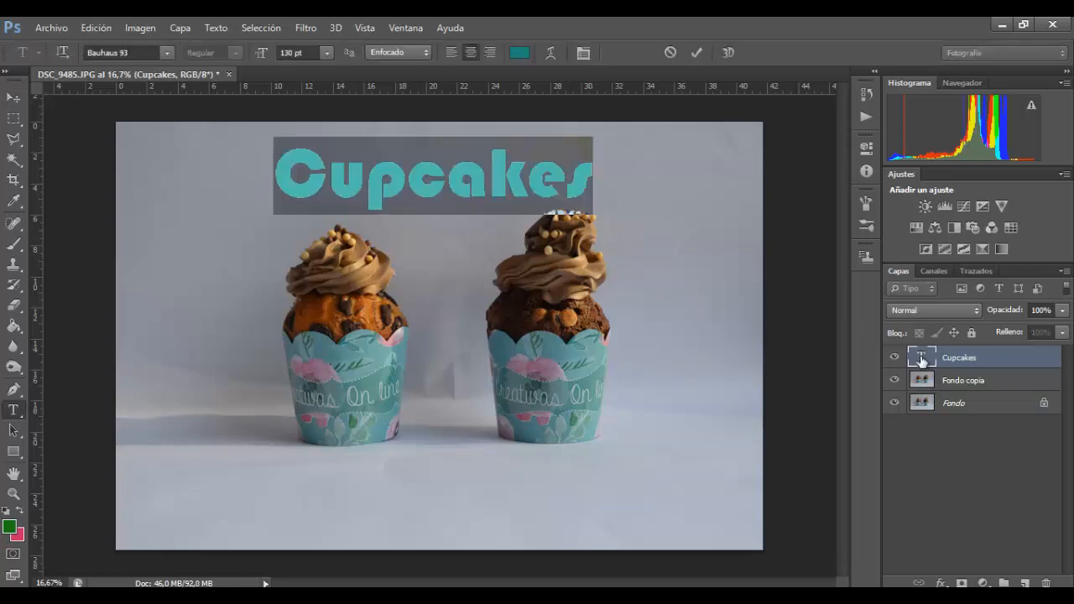
pyautogui.click(578, 190)
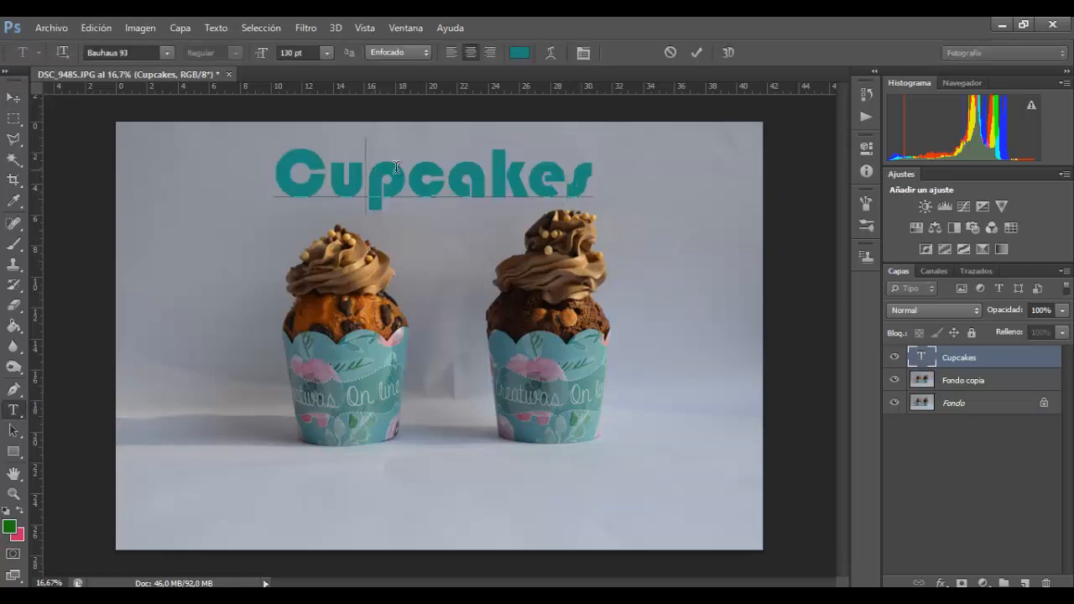
pyautogui.moveTo(367, 172); pyautogui.dragTo(528, 172)
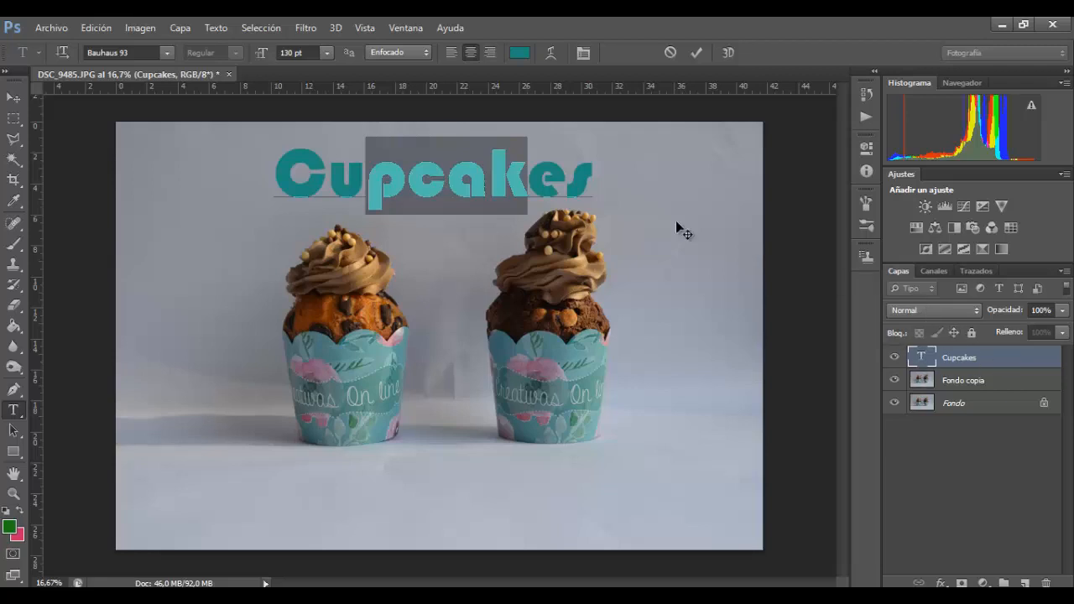
pyautogui.click(14, 99)
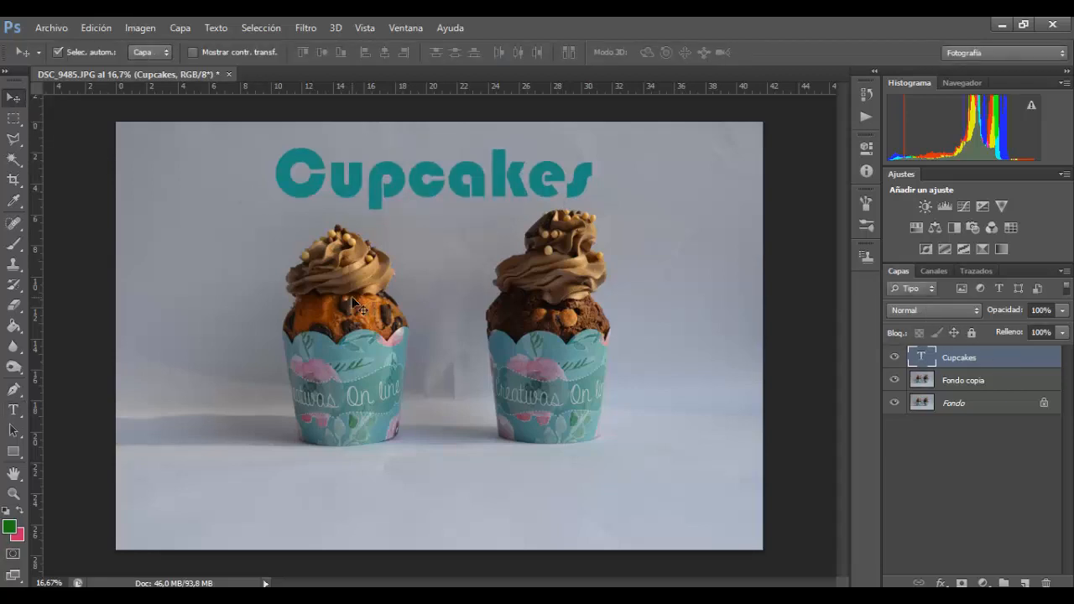
# - Draw a rectangle shape about 2734 × 594 px covering the Cupcakes text
pyautogui.click(11, 457)
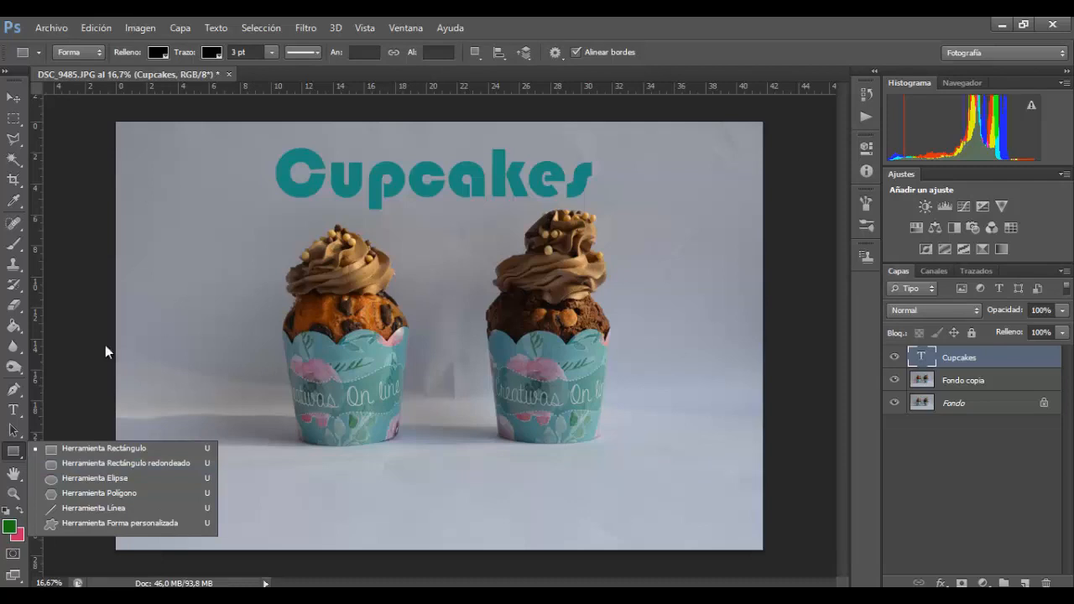
pyautogui.click(102, 448)
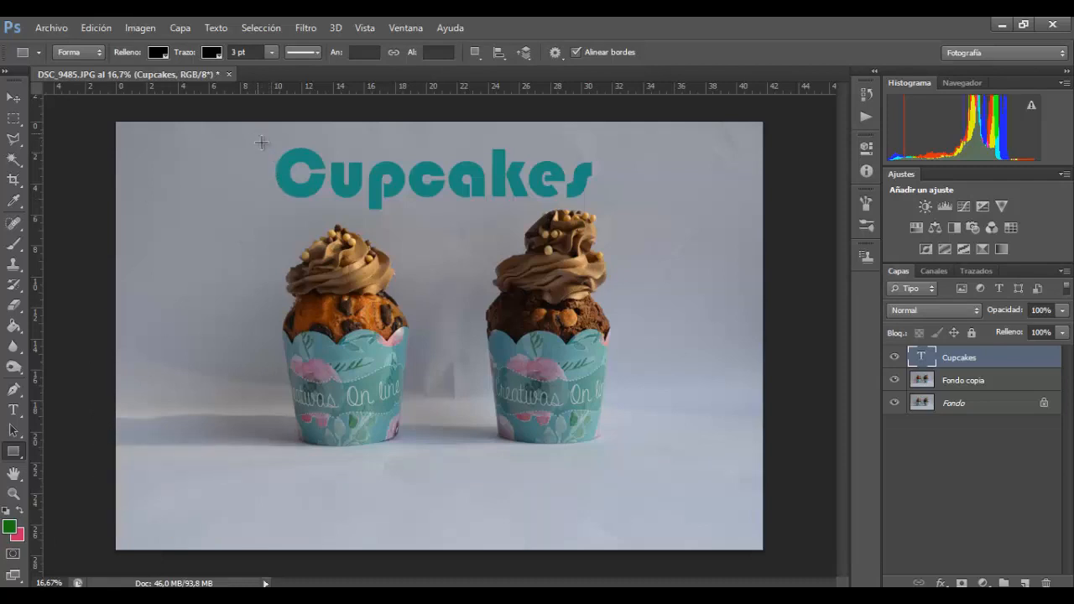
pyautogui.moveTo(258, 135); pyautogui.dragTo(616, 211)
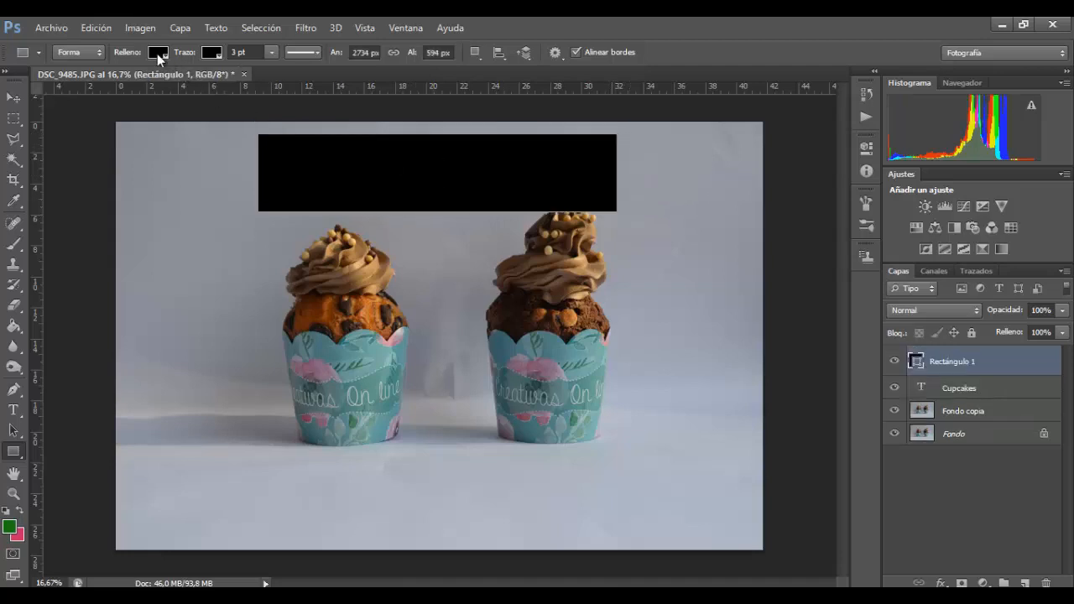
# - Set the rectangle's fill to the dark blue custom colour #19196d
pyautogui.click(156, 53)
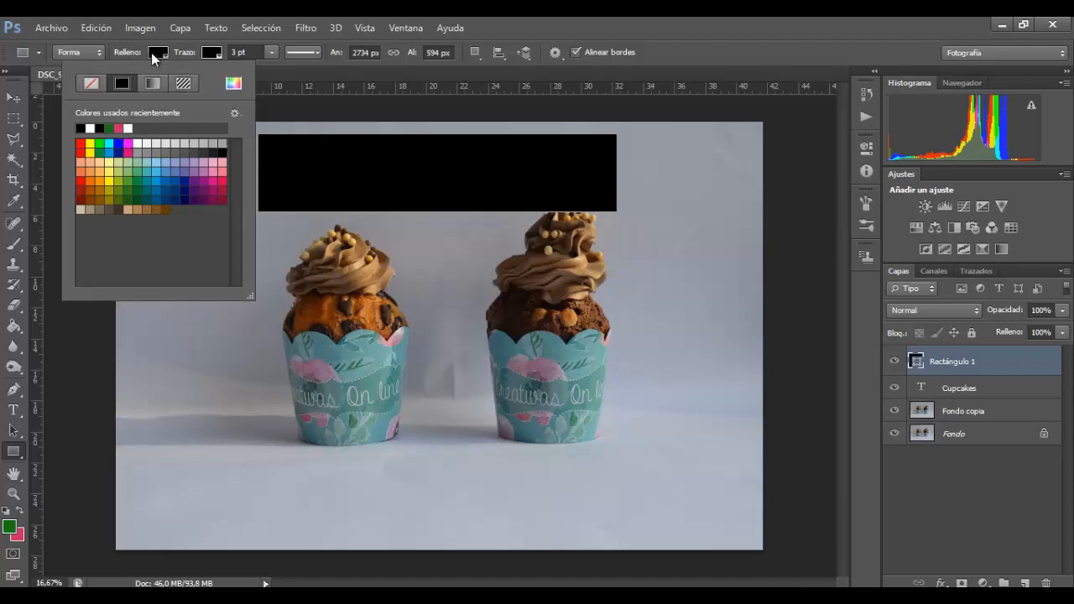
pyautogui.click(151, 52)
pyautogui.click(151, 52)
pyautogui.click(232, 85)
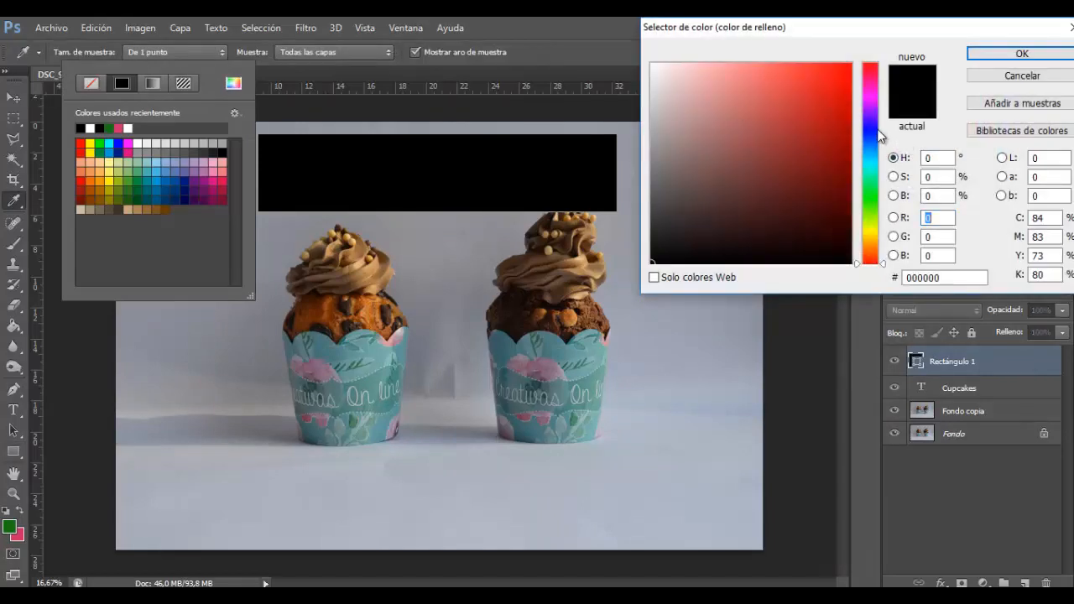
pyautogui.click(878, 130)
pyautogui.click(798, 160)
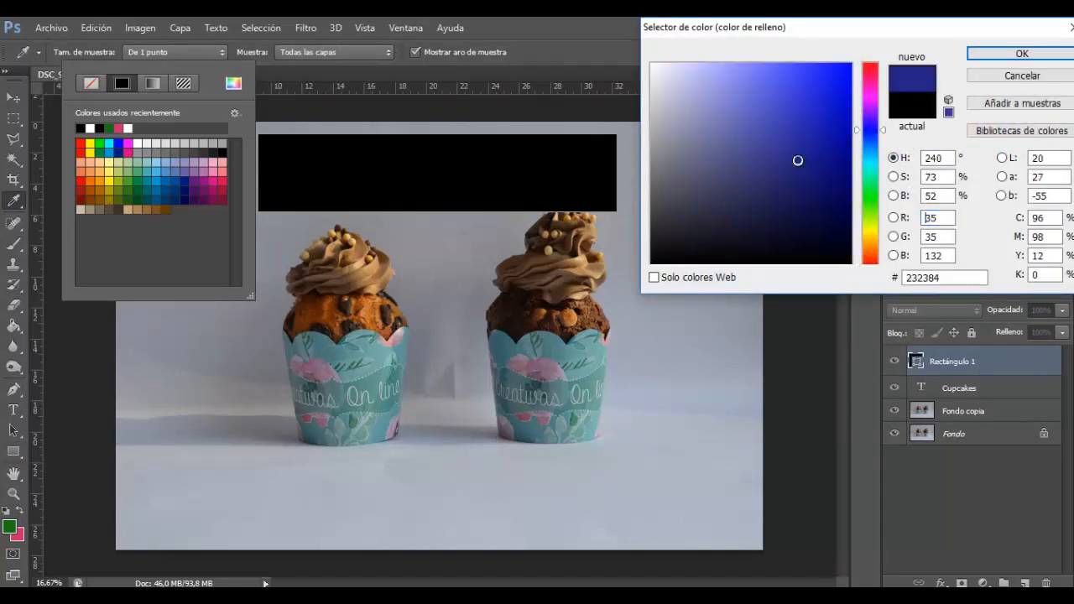
pyautogui.click(824, 184)
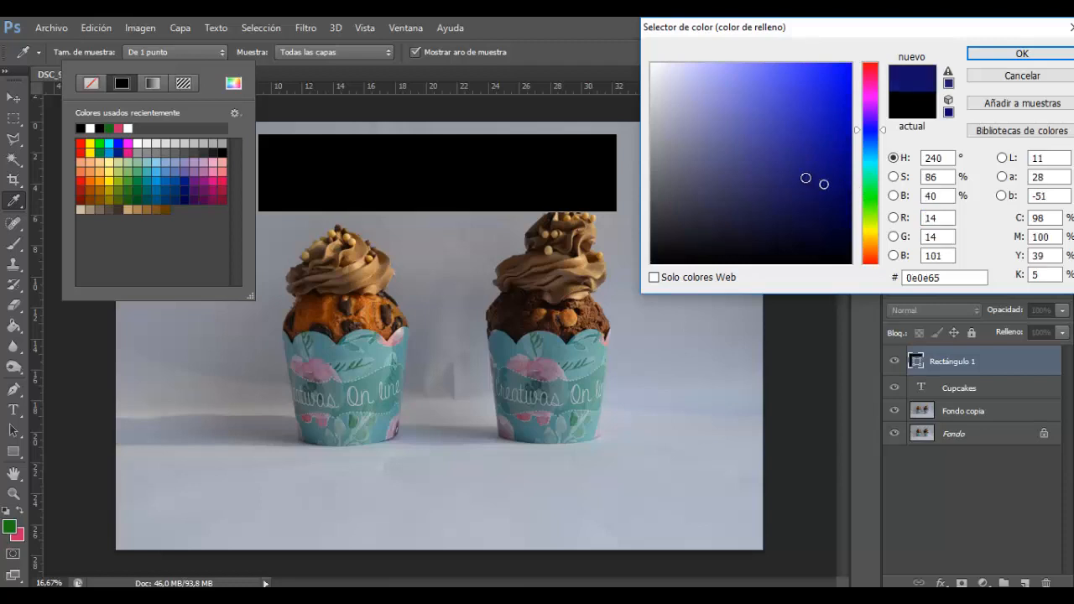
pyautogui.click(806, 177)
pyautogui.click(987, 55)
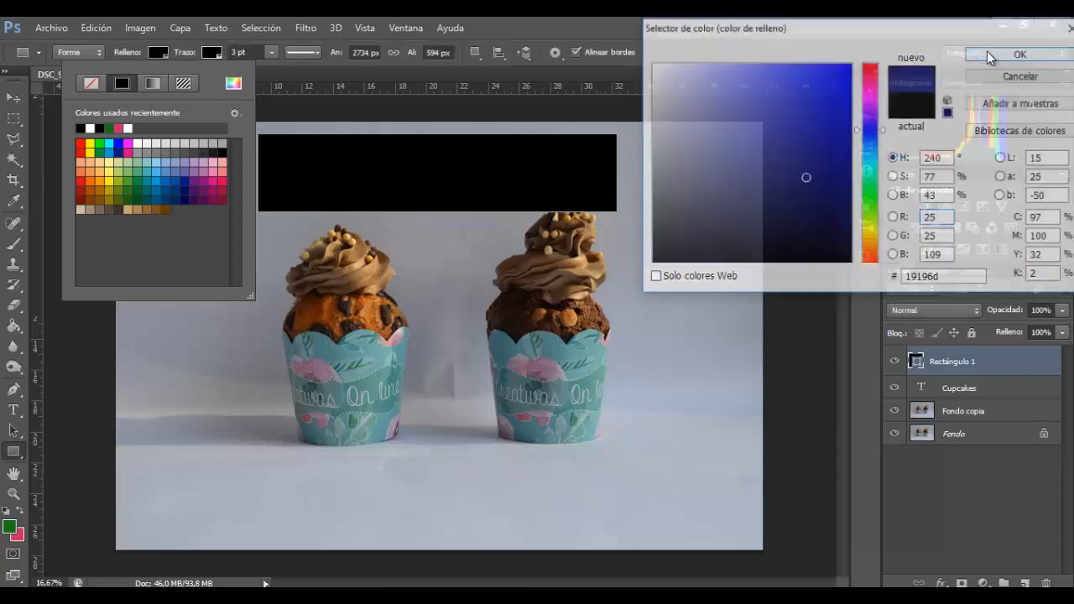
# - Remove the rectangle's stroke and place its layer below the Cupcakes text layer
pyautogui.click(213, 57)
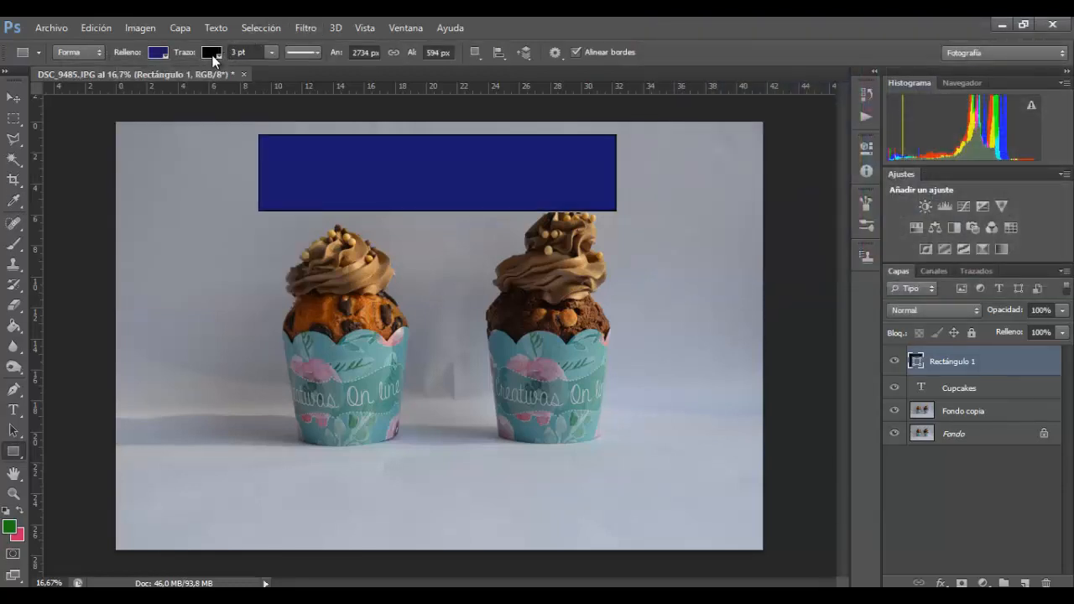
pyautogui.click(211, 57)
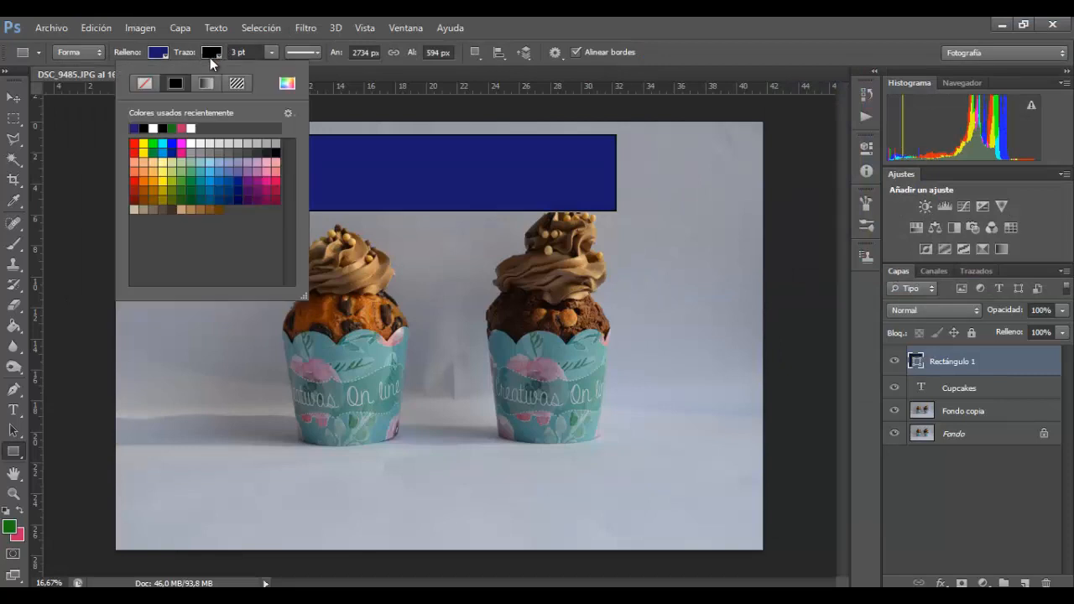
pyautogui.click(139, 84)
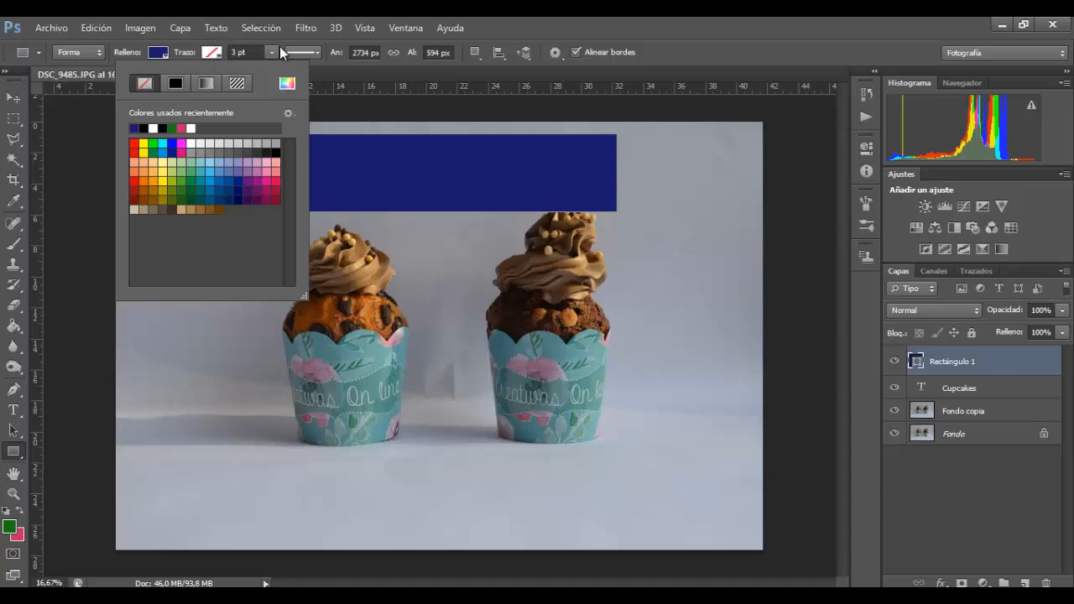
pyautogui.click(344, 39)
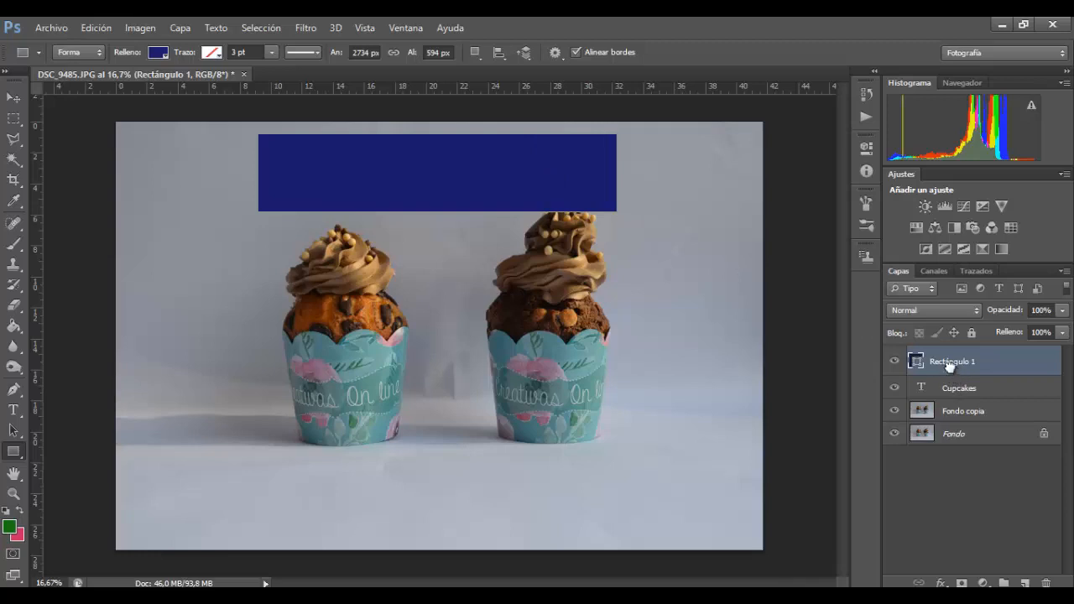
pyautogui.moveTo(950, 374); pyautogui.dragTo(957, 401)
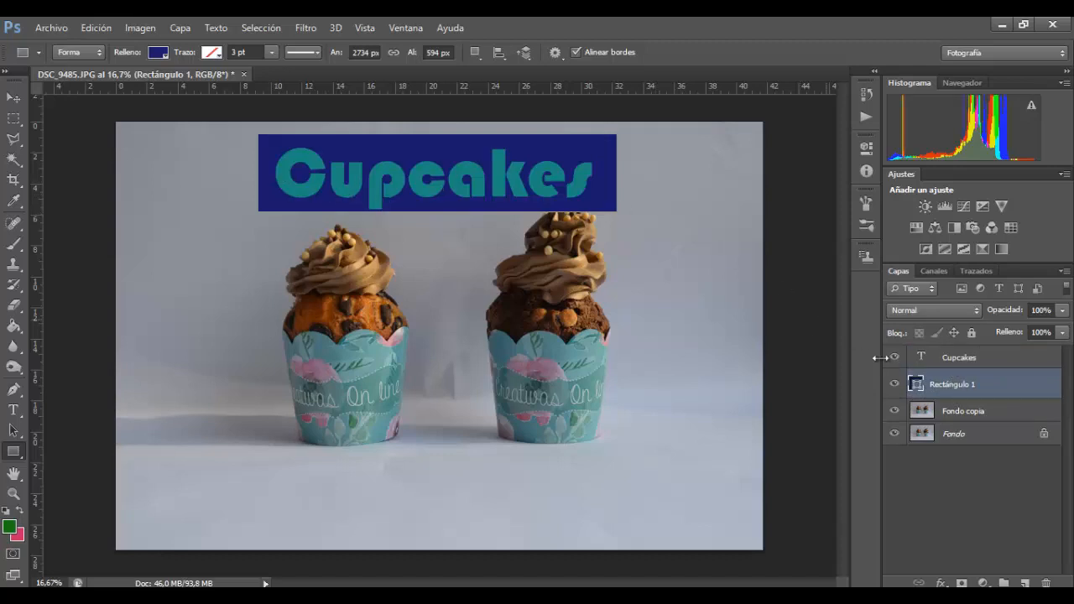
# - Scale the Cupcakes text and rectangle layers together to about 85.5% and centre them above the two cupcakes
pyautogui.keyDown('shift'); pyautogui.click(939, 365); pyautogui.keyUp('shift')
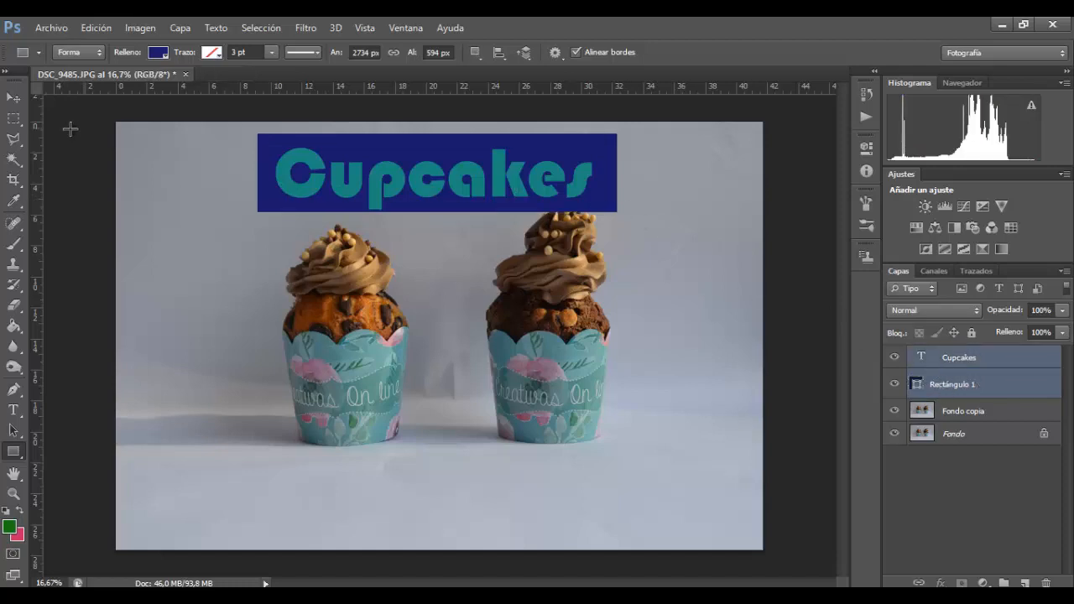
pyautogui.click(13, 98)
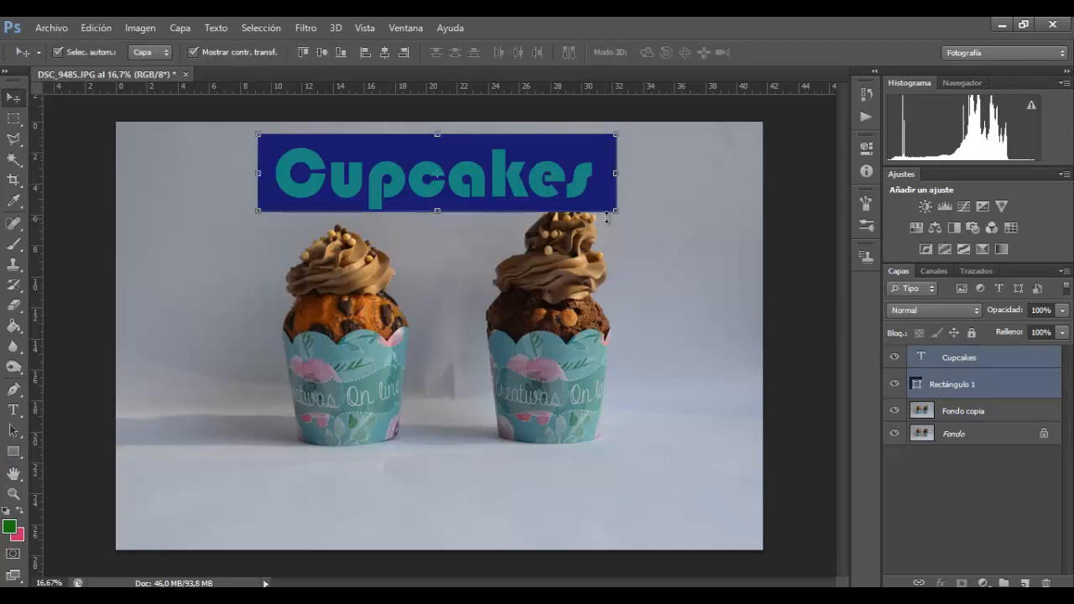
pyautogui.moveTo(617, 215); pyautogui.dragTo(561, 203)
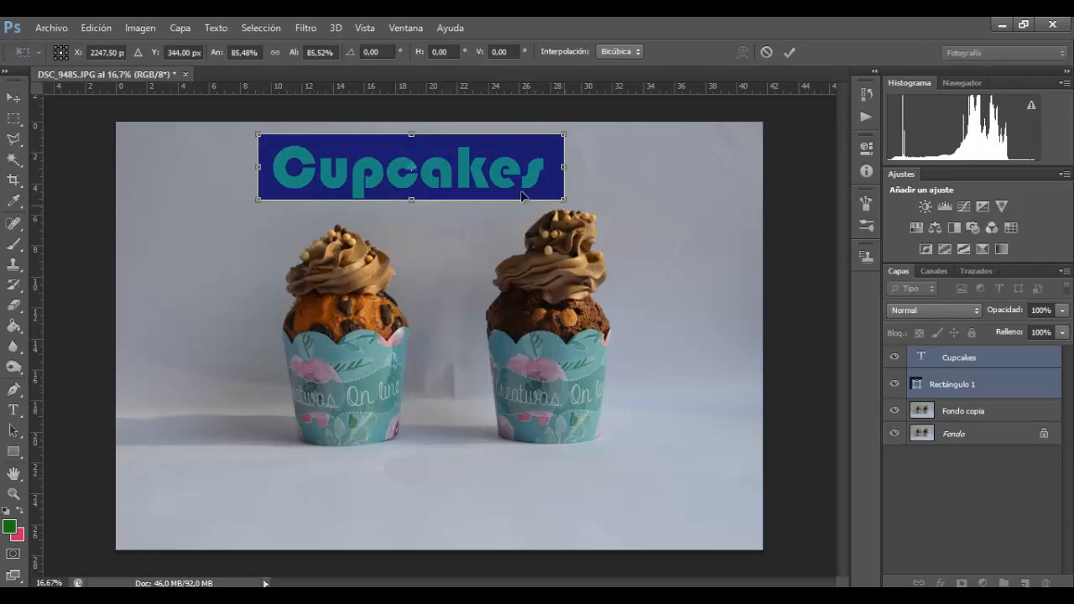
pyautogui.press('Return')
# - Select the Fondo copia layer, review the direct image adjustments available for it, and deselect all layers
pyautogui.click(935, 417)
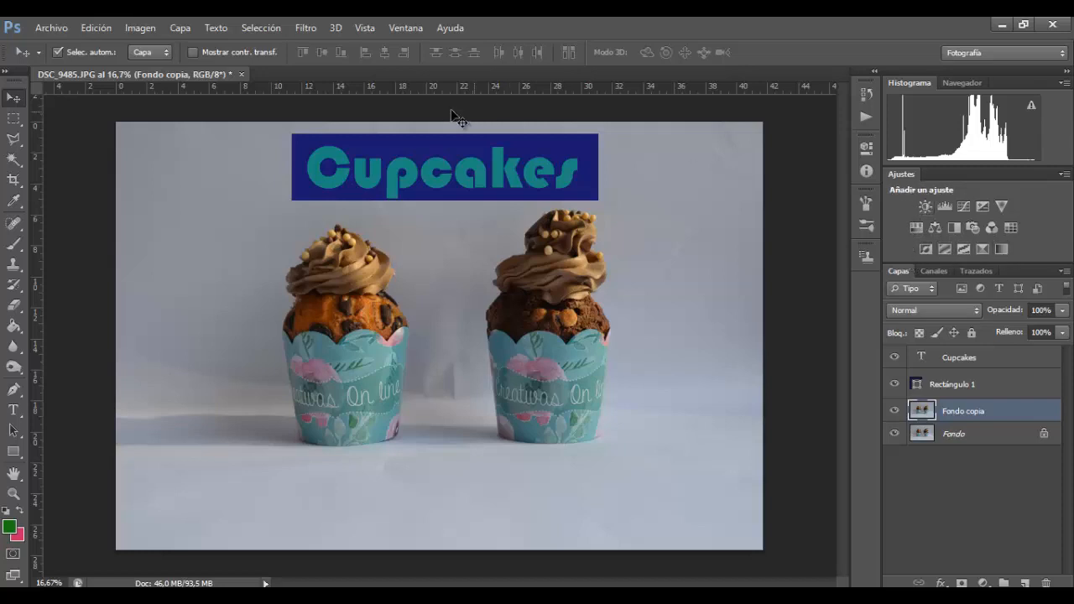
pyautogui.click(140, 28)
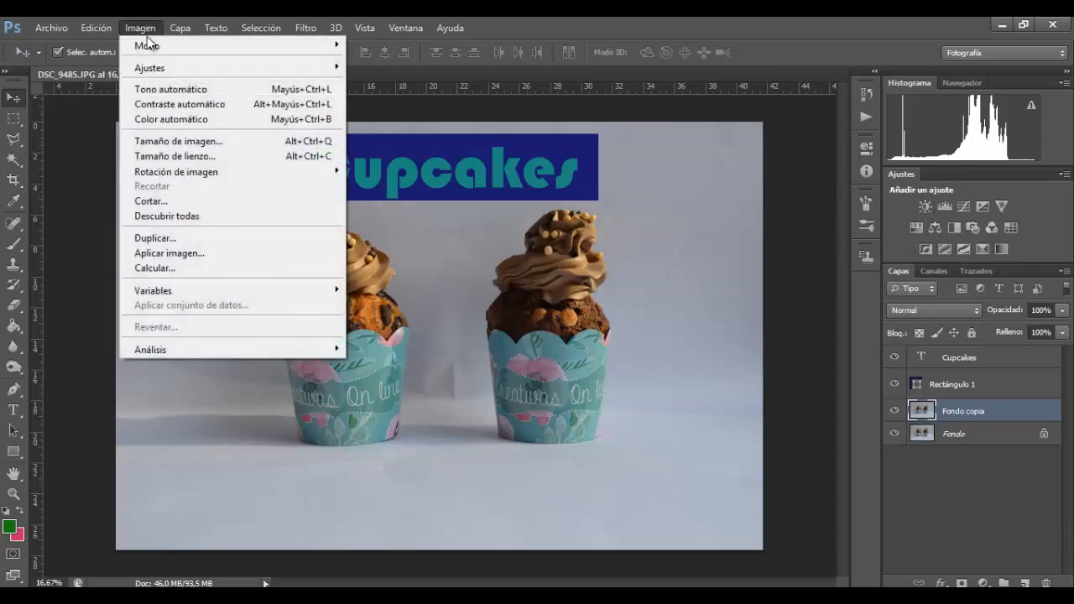
pyautogui.moveTo(265, 70)
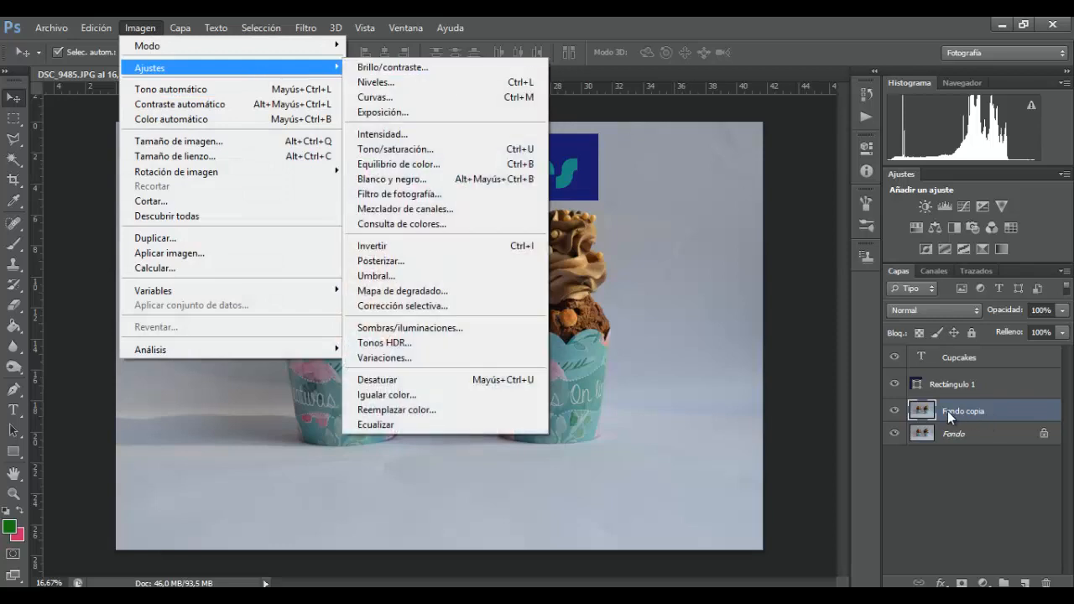
pyautogui.click(969, 463)
pyautogui.click(969, 463)
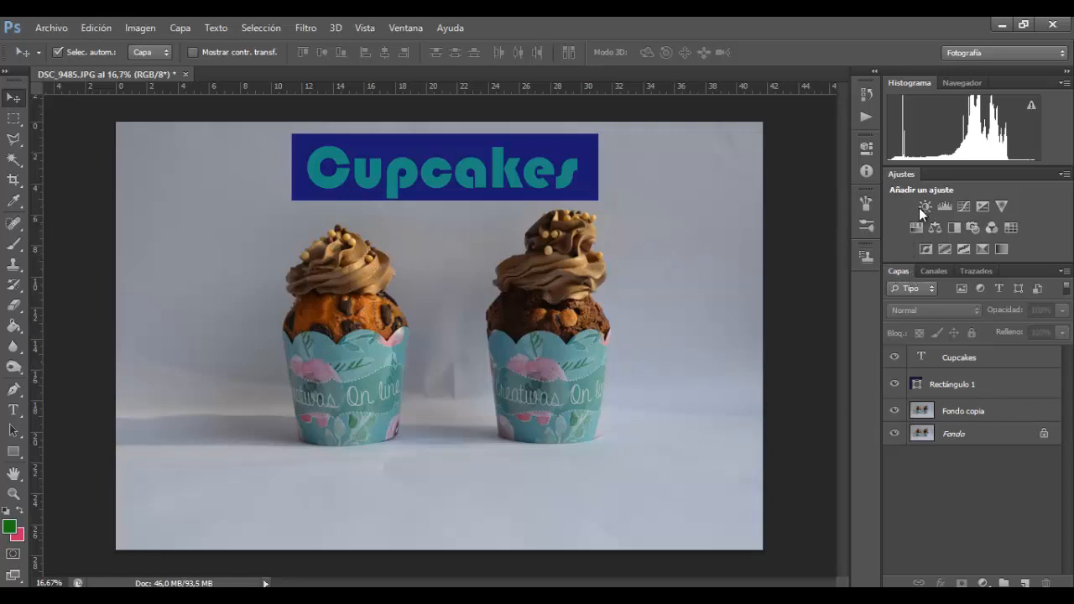
# - Hide the Rectángulo 1 and Cupcakes layers and add a Brightness/Contrast adjustment layer that darkens the photo
pyautogui.click(894, 385)
pyautogui.click(894, 358)
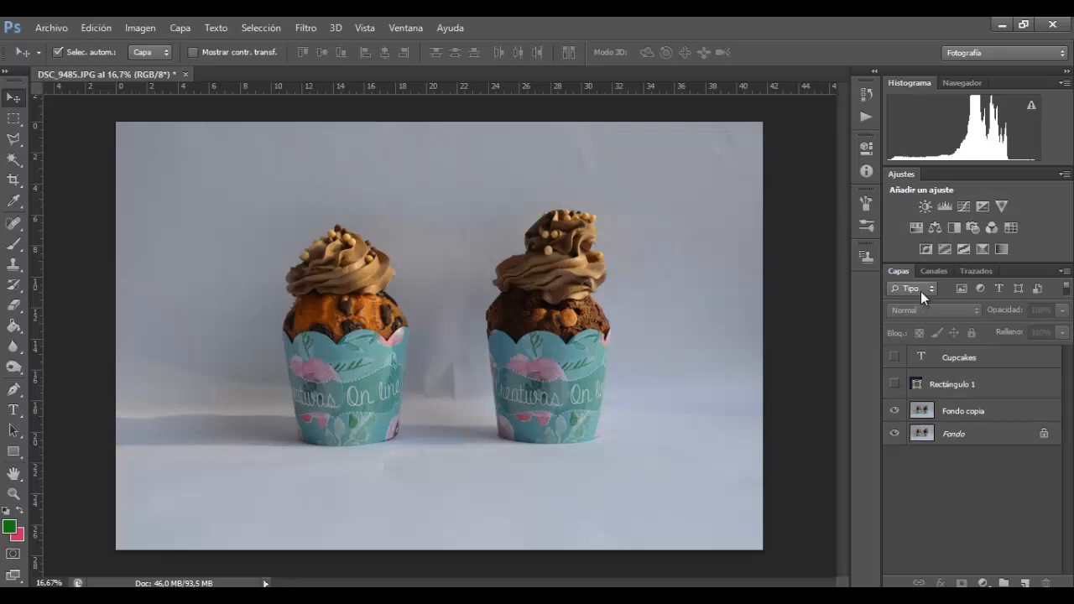
pyautogui.click(923, 208)
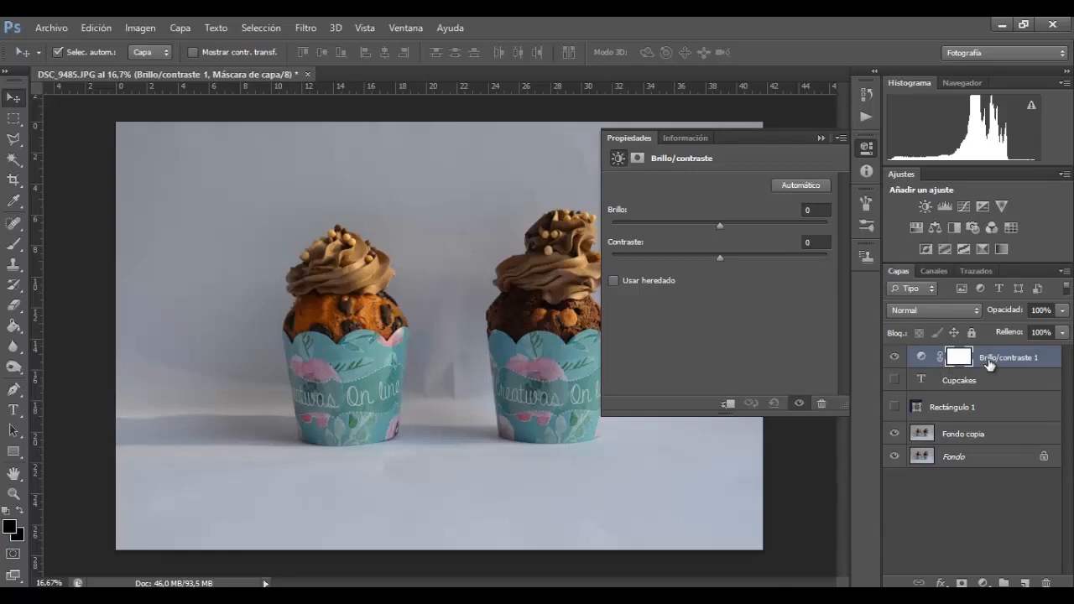
pyautogui.moveTo(722, 227)
pyautogui.mouseDown()
pyautogui.moveTo(740, 227)
pyautogui.moveTo(727, 226)
pyautogui.mouseUp()
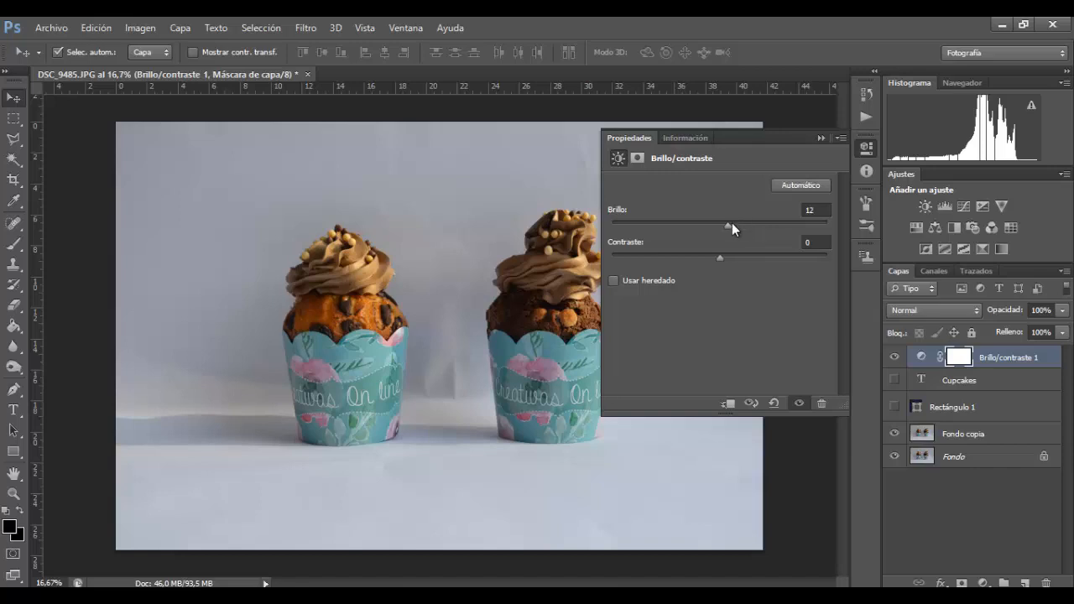
pyautogui.moveTo(722, 226); pyautogui.dragTo(707, 231)
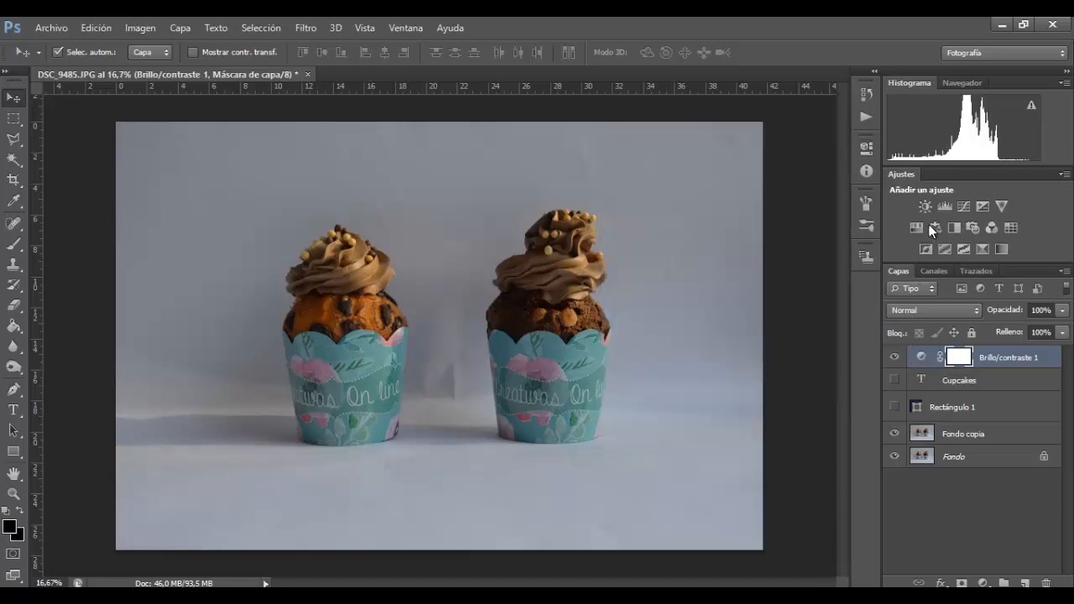
# - Add a Levels adjustment layer with the black input level at 11 and the white input level at 230
pyautogui.click(938, 206)
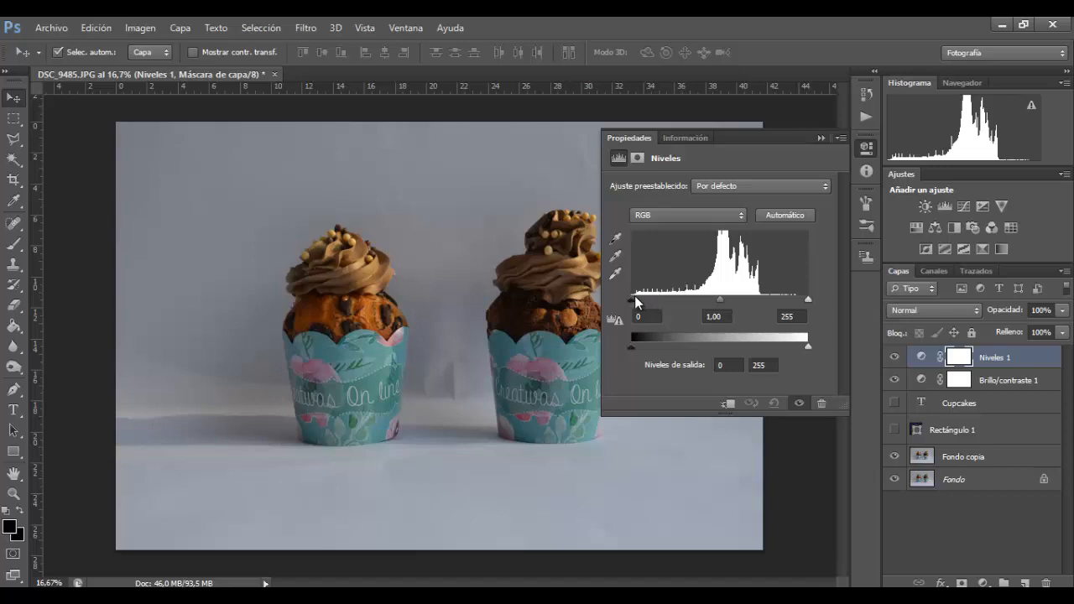
pyautogui.moveTo(634, 298); pyautogui.dragTo(642, 300)
pyautogui.moveTo(806, 299); pyautogui.dragTo(790, 300)
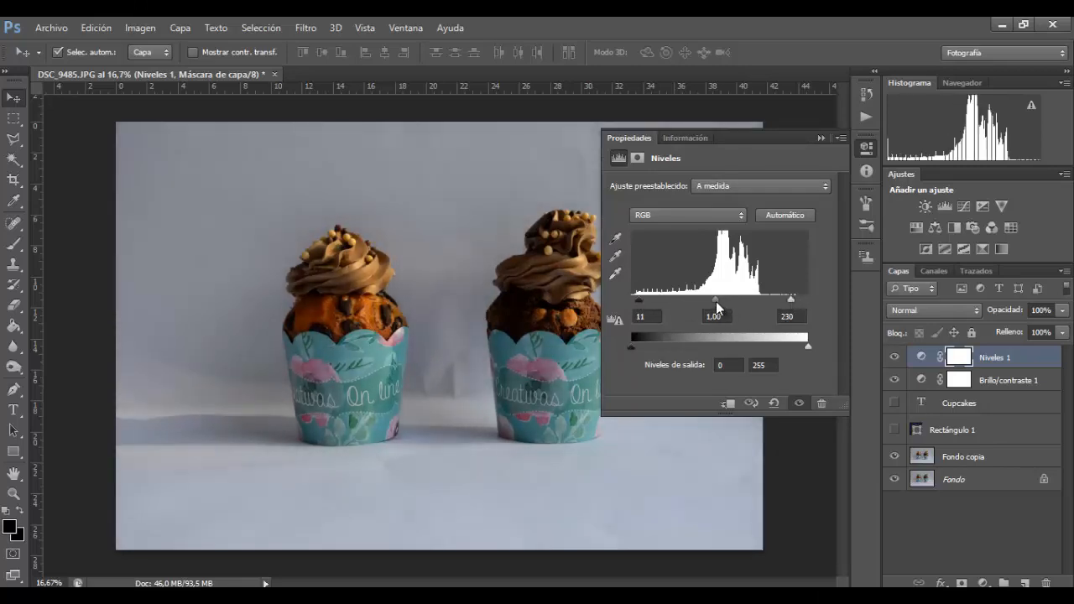
# - Set the Niveles 1 midtone level to 1.15 and lower the layer's opacity to 70%
pyautogui.moveTo(715, 299)
pyautogui.mouseDown()
pyautogui.moveTo(733, 301)
pyautogui.moveTo(711, 301)
pyautogui.mouseUp()
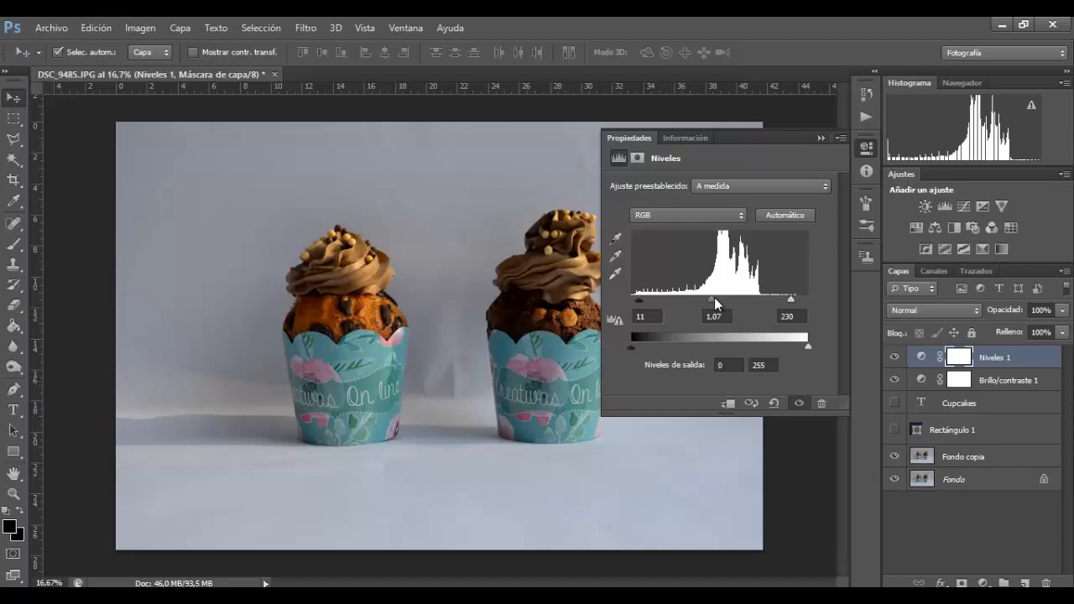
pyautogui.moveTo(708, 298)
pyautogui.mouseDown()
pyautogui.moveTo(731, 297)
pyautogui.moveTo(707, 297)
pyautogui.mouseUp()
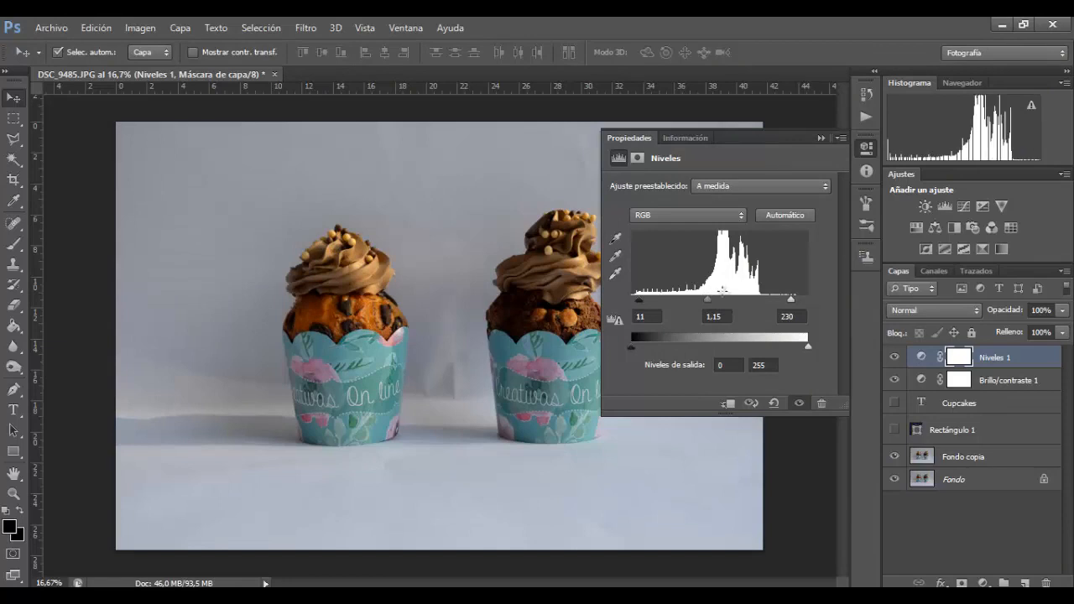
pyautogui.click(1062, 310)
pyautogui.moveTo(1060, 327); pyautogui.dragTo(1038, 336)
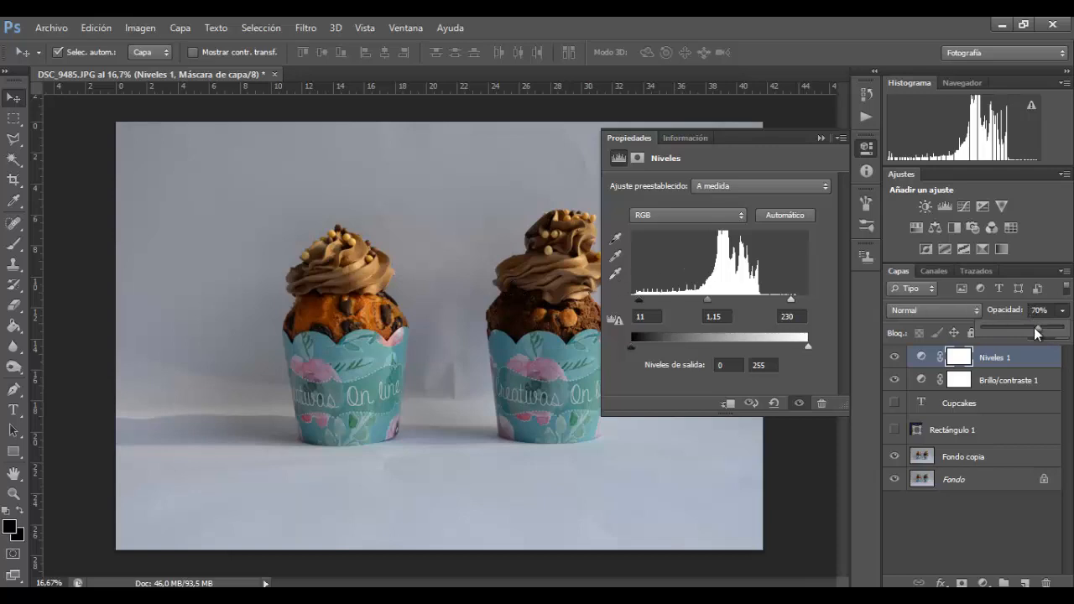
pyautogui.moveTo(1035, 334); pyautogui.dragTo(1039, 333)
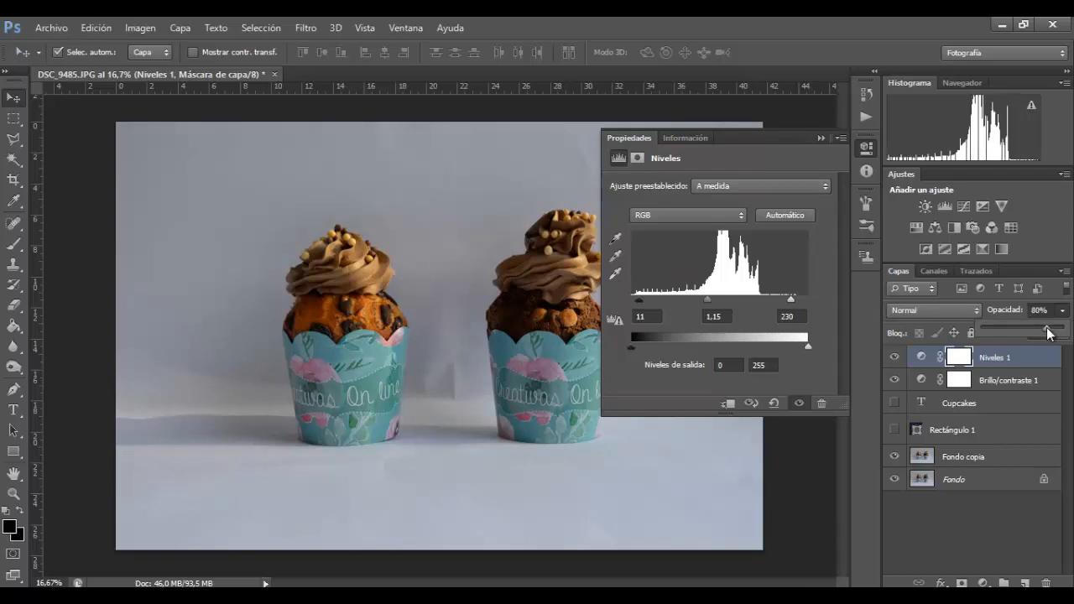
pyautogui.click(826, 137)
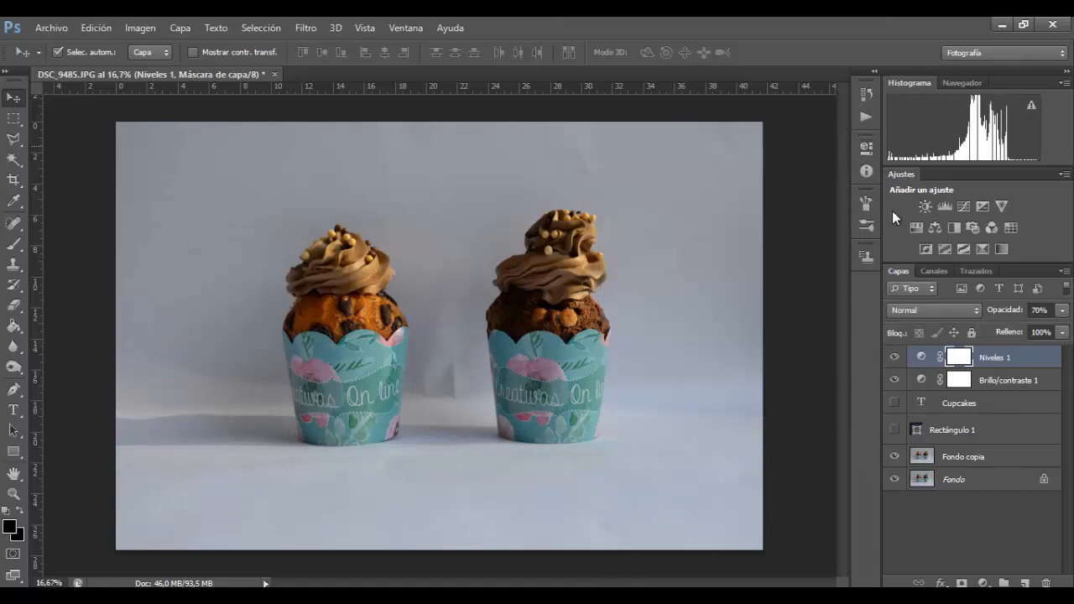
# - Add a Curves adjustment layer that slightly raises the midtones and highlights and lowers the white endpoint a little
pyautogui.click(962, 207)
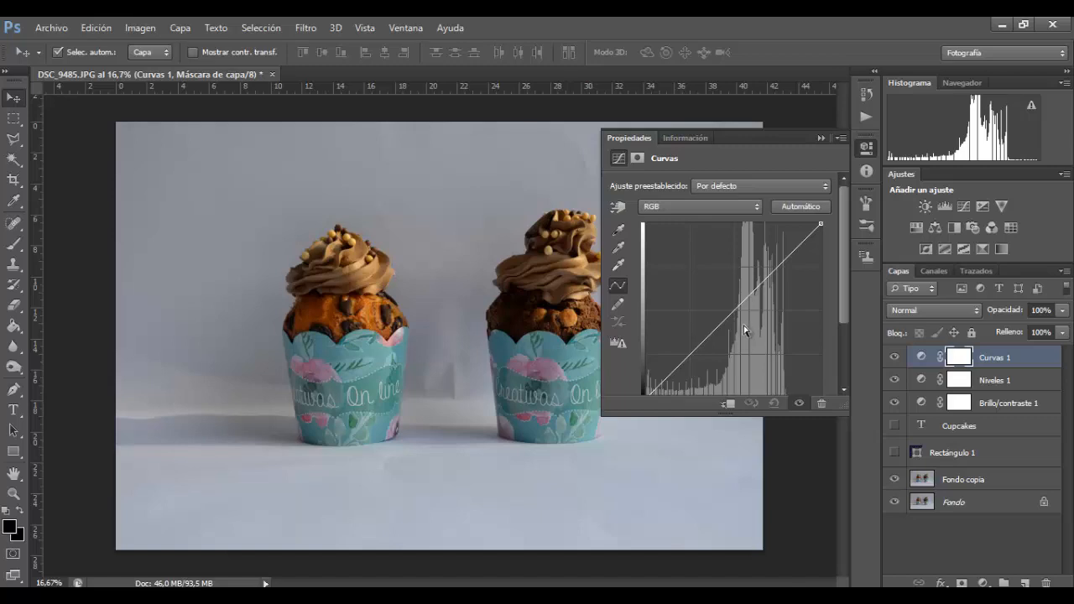
pyautogui.moveTo(733, 312); pyautogui.dragTo(723, 308)
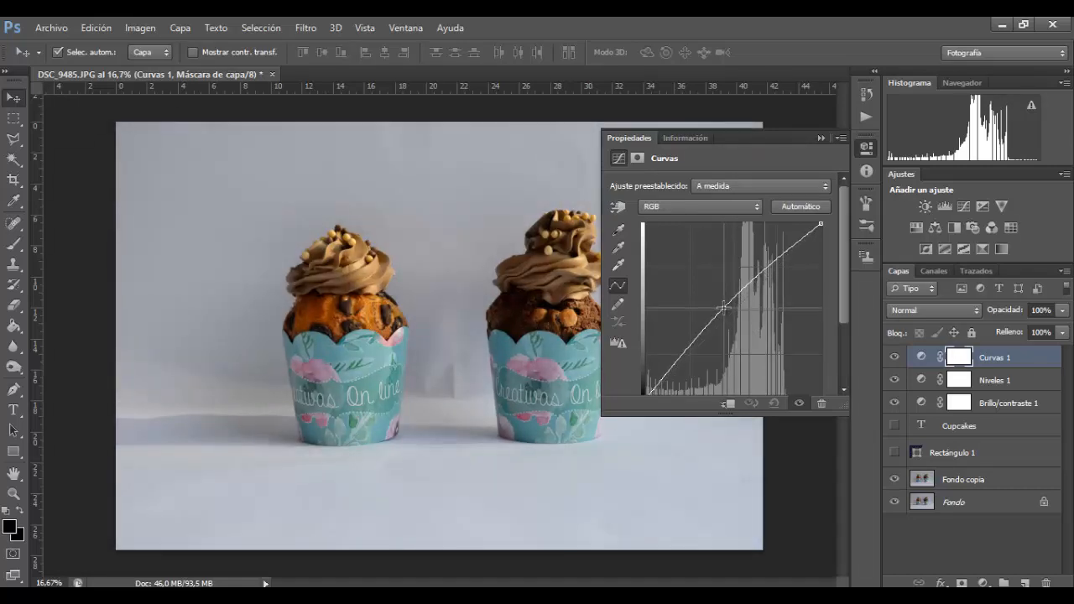
pyautogui.moveTo(723, 308); pyautogui.dragTo(738, 321)
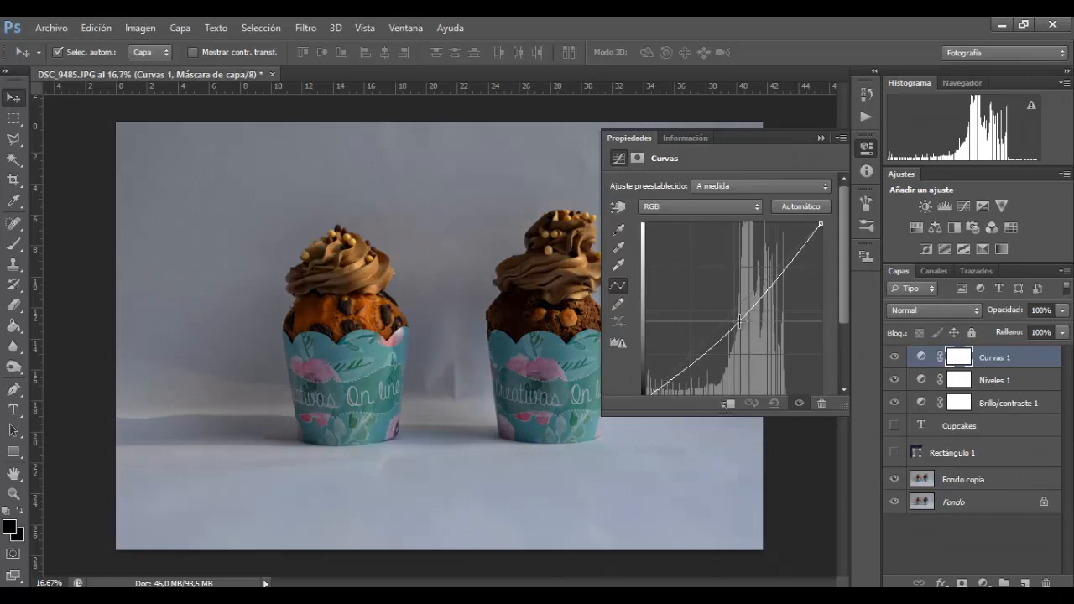
pyautogui.moveTo(739, 321); pyautogui.dragTo(727, 310)
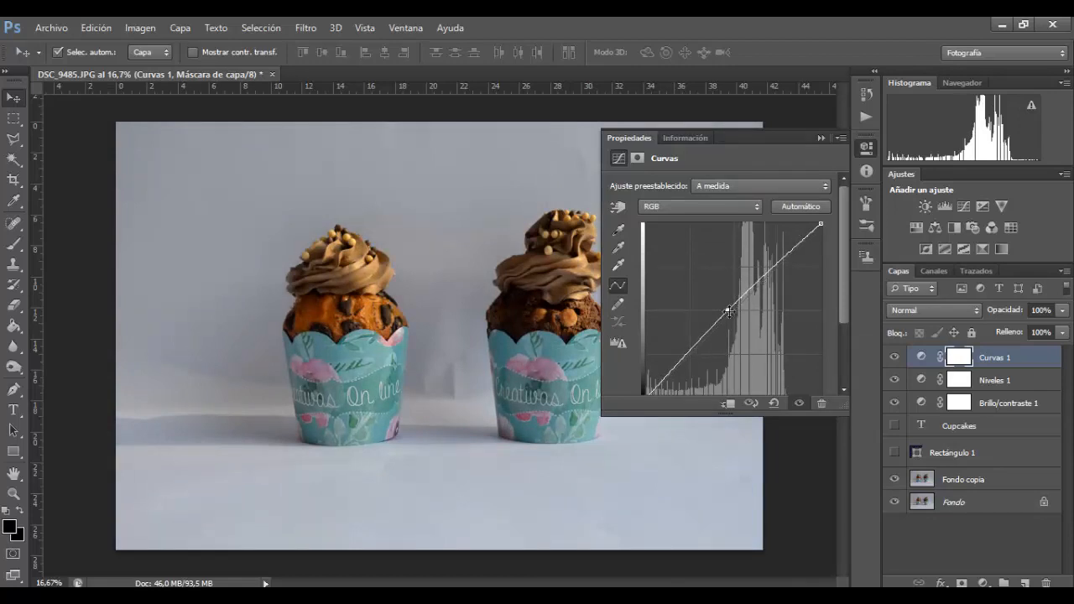
pyautogui.moveTo(766, 273); pyautogui.dragTo(763, 268)
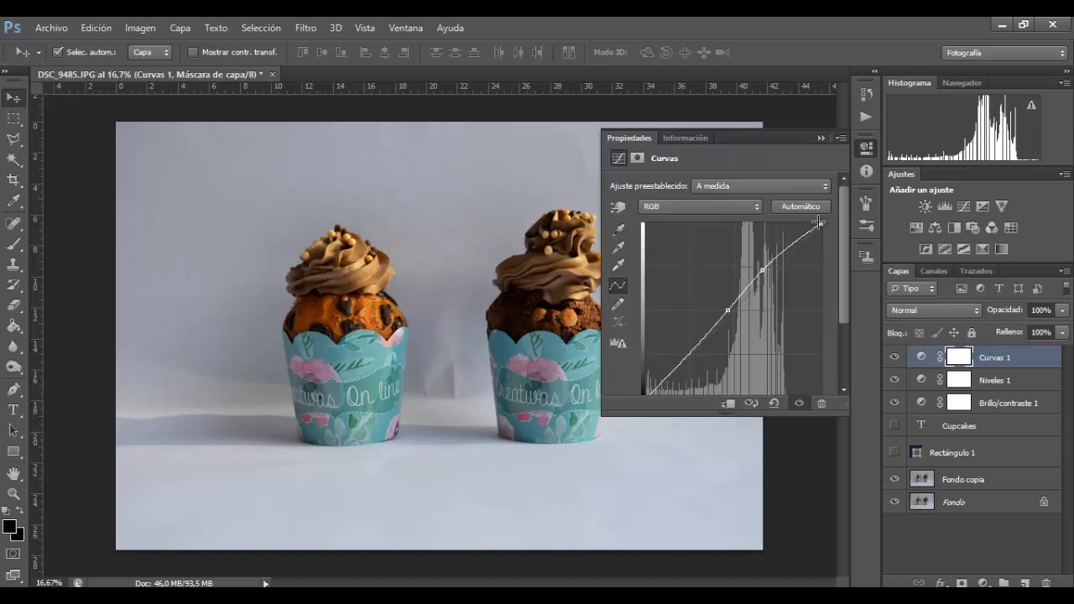
pyautogui.moveTo(818, 222); pyautogui.dragTo(824, 233)
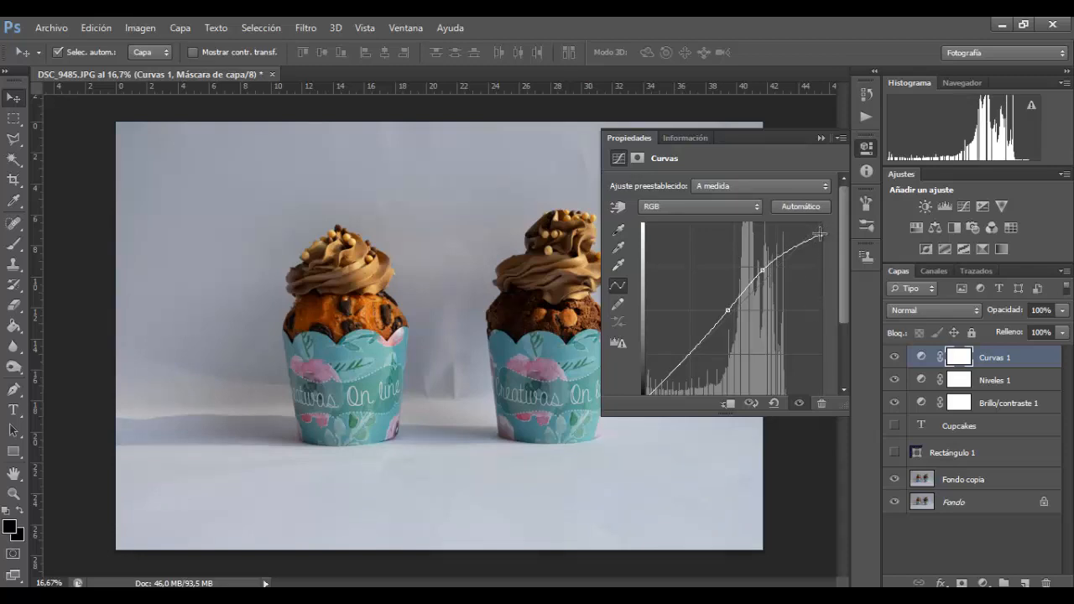
pyautogui.moveTo(819, 234); pyautogui.dragTo(822, 230)
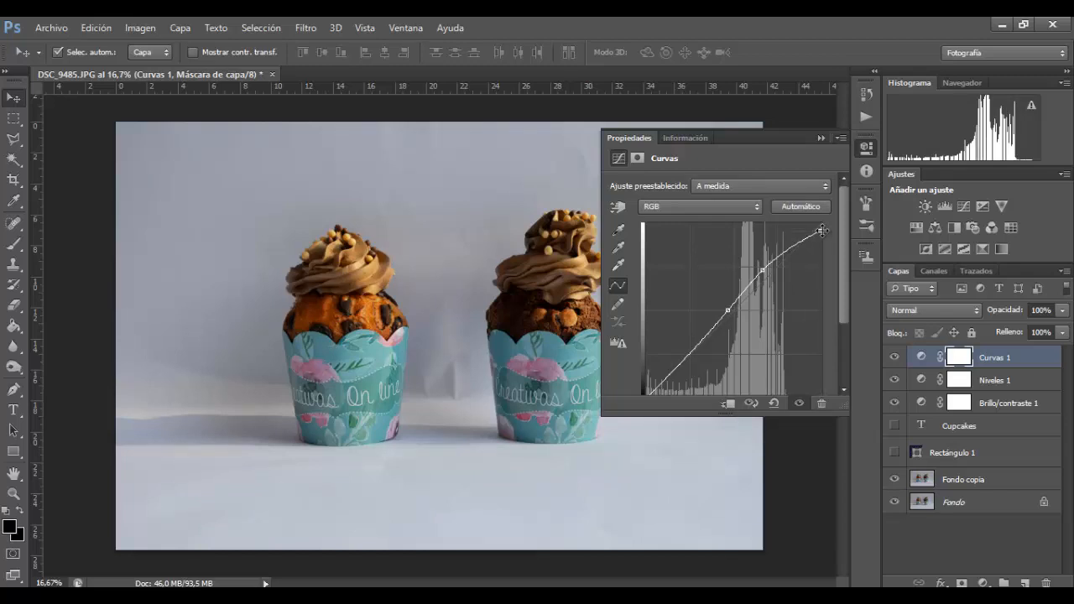
pyautogui.click(891, 220)
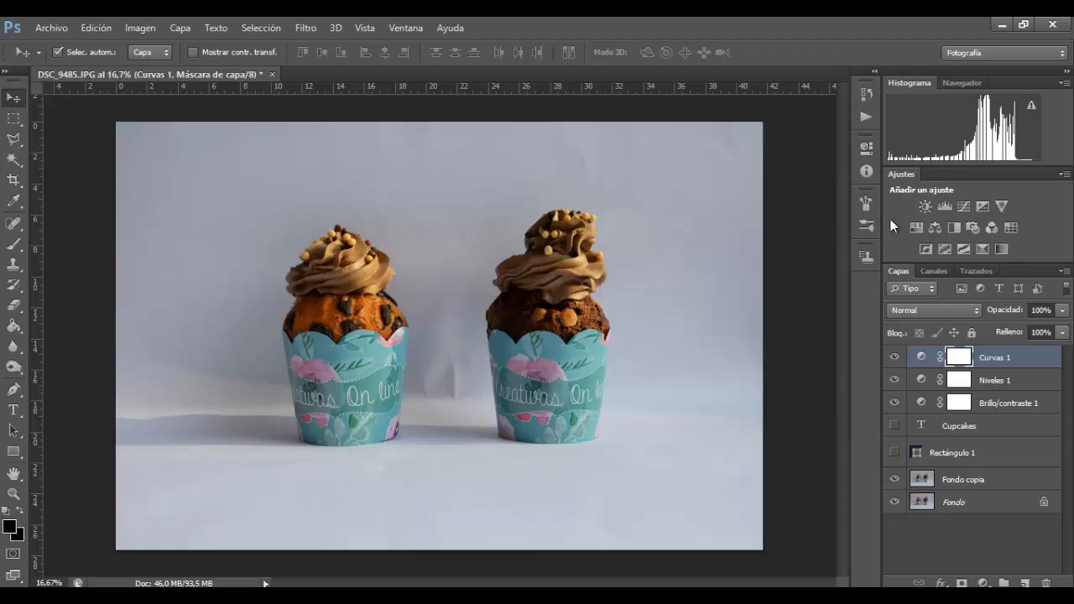
# - Compare the photo with and without the Curvas 1, Niveles 1 and Brillo/contraste 1 layers, leaving all three visible
pyautogui.click(894, 380)
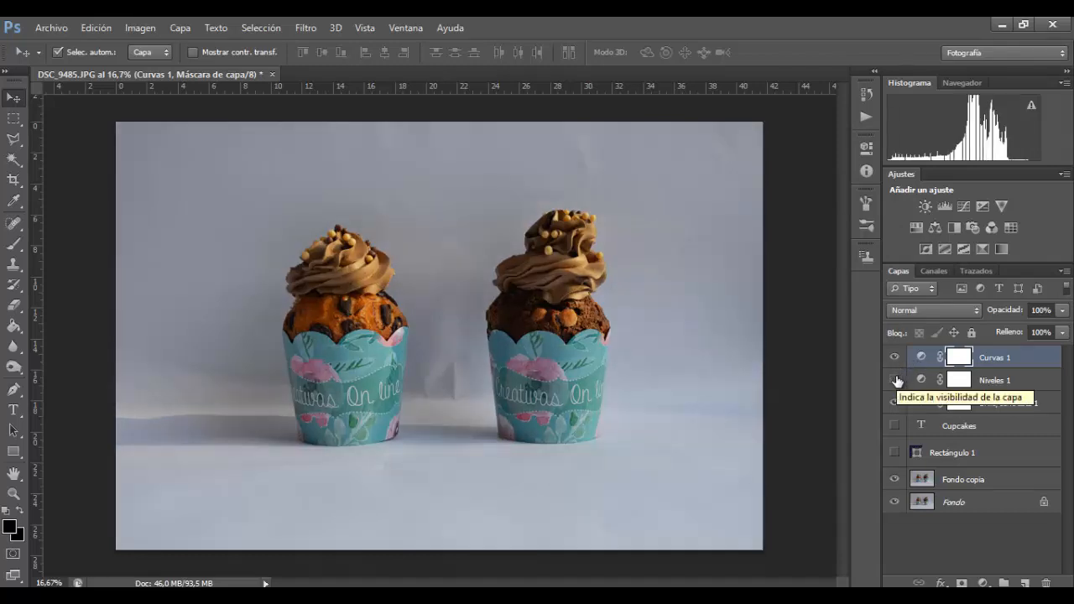
pyautogui.click(894, 403)
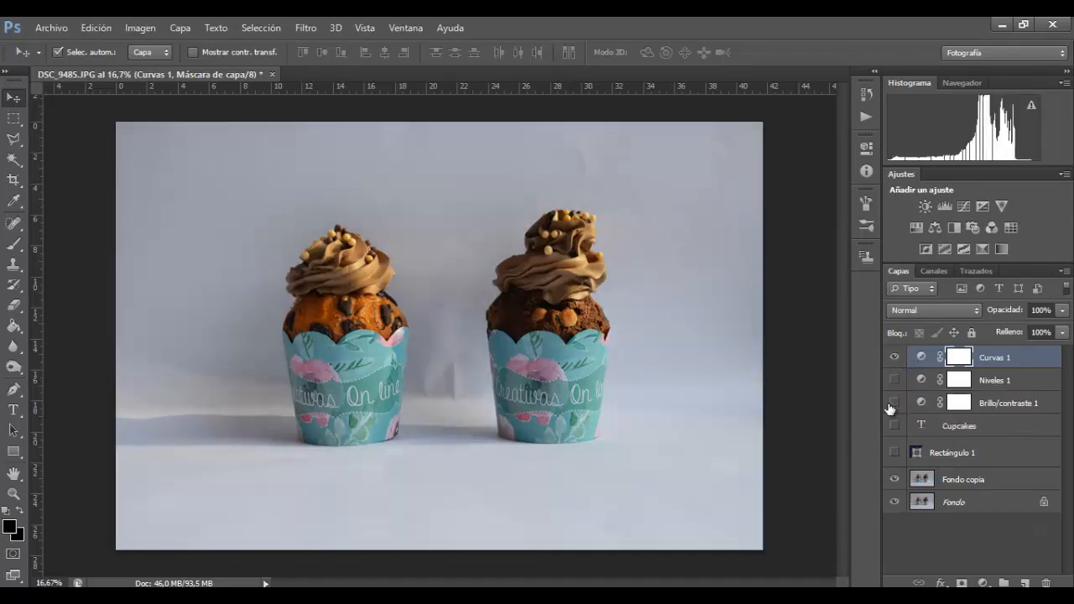
pyautogui.click(894, 357)
pyautogui.click(895, 357)
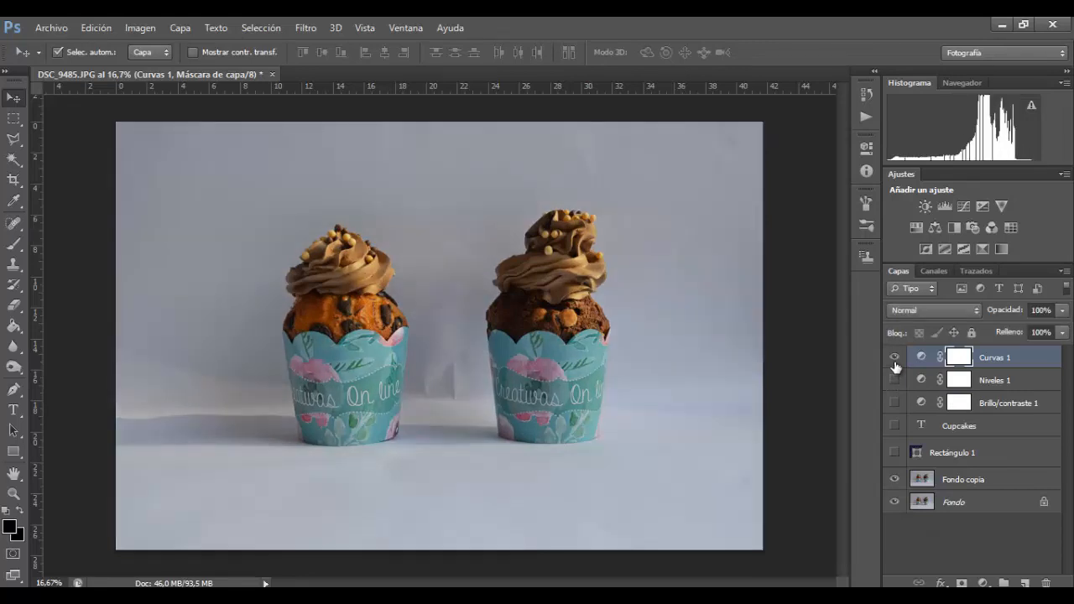
pyautogui.click(894, 380)
pyautogui.click(894, 403)
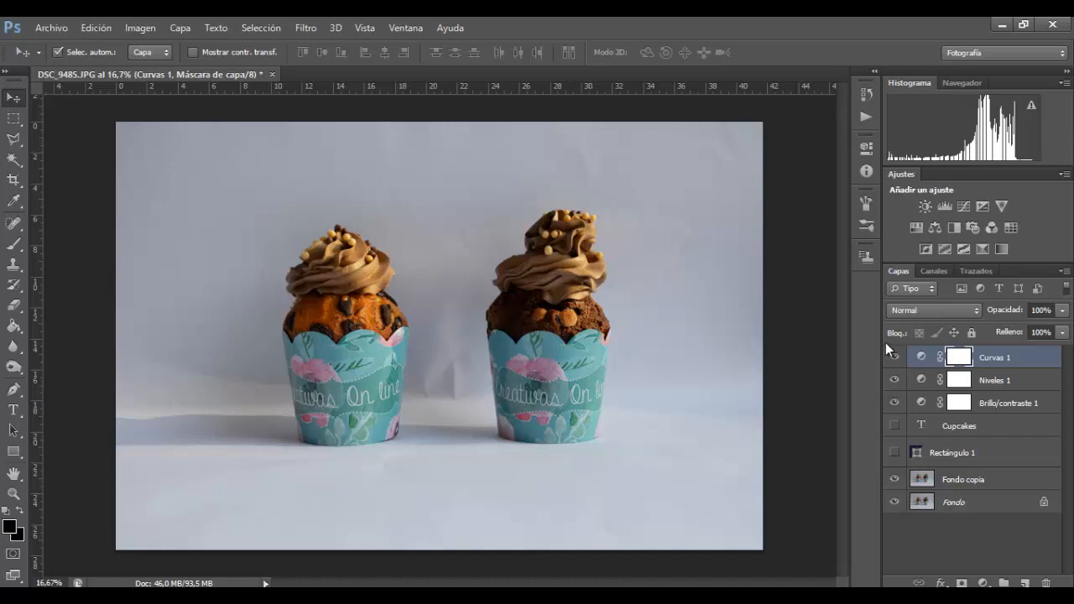
# - Group the Curvas 1, Niveles 1 and Brillo/contraste 1 layers and name the group efectos
pyautogui.keyDown('shift'); pyautogui.click(992, 383); pyautogui.keyUp('shift')
pyautogui.keyDown('shift'); pyautogui.click(987, 404); pyautogui.keyUp('shift')
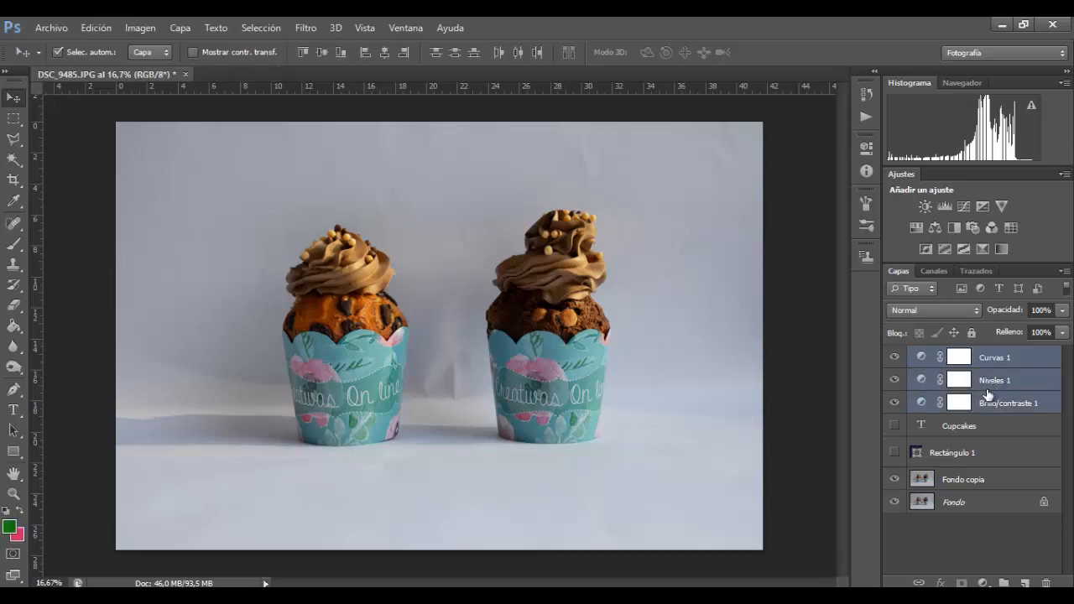
pyautogui.moveTo(988, 394); pyautogui.dragTo(1005, 582)
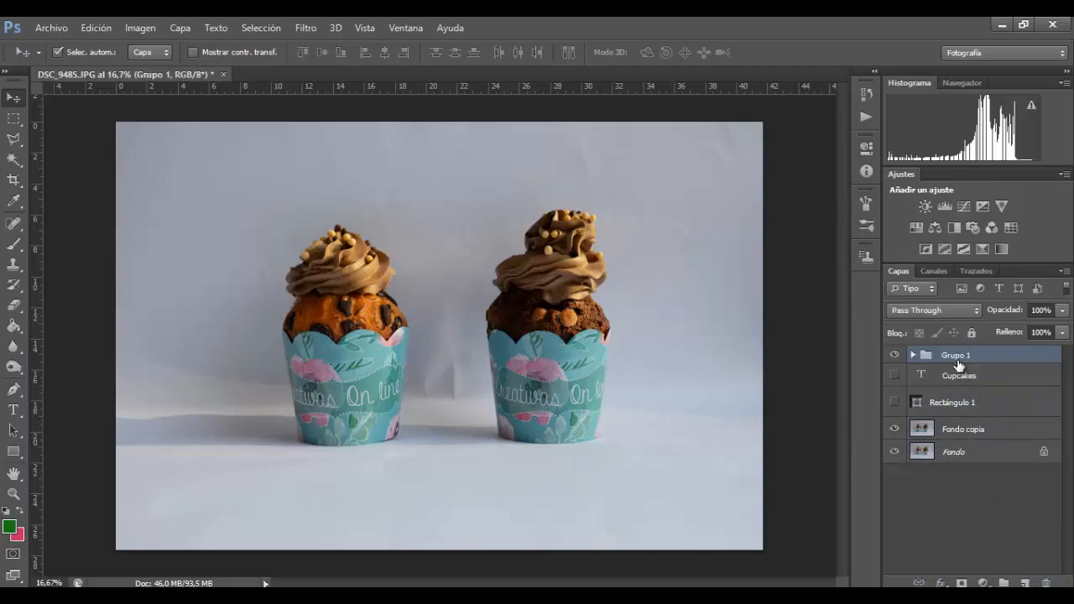
pyautogui.doubleClick(956, 356)
pyautogui.write('efectos')
pyautogui.press('Return')
# - Colour-label the efectos group red (Rojo) and expand it to show its layers
pyautogui.rightClick(931, 351)
pyautogui.click(805, 477)
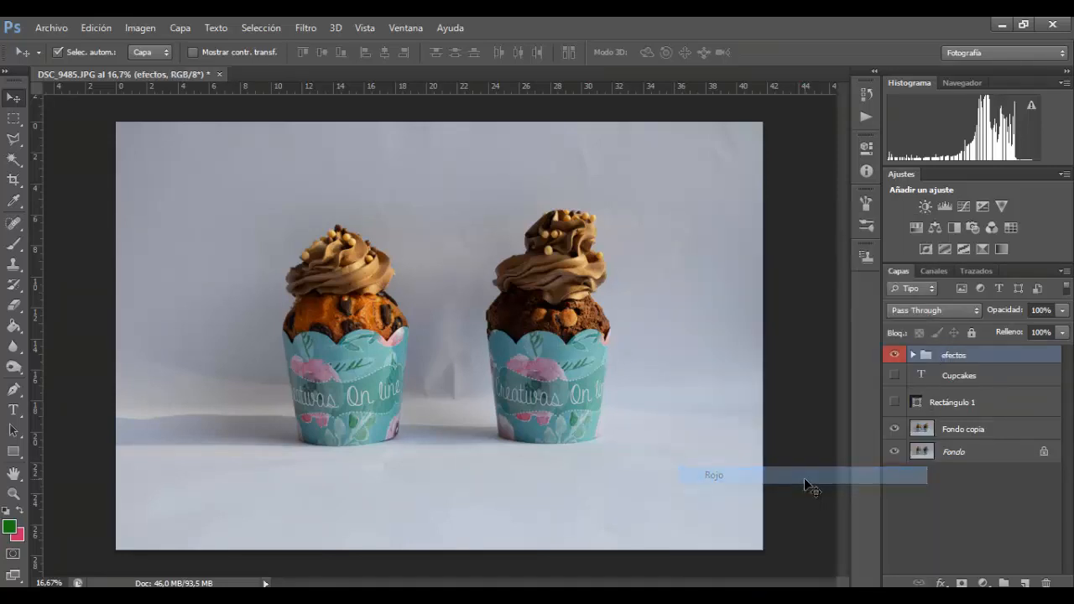
pyautogui.click(913, 356)
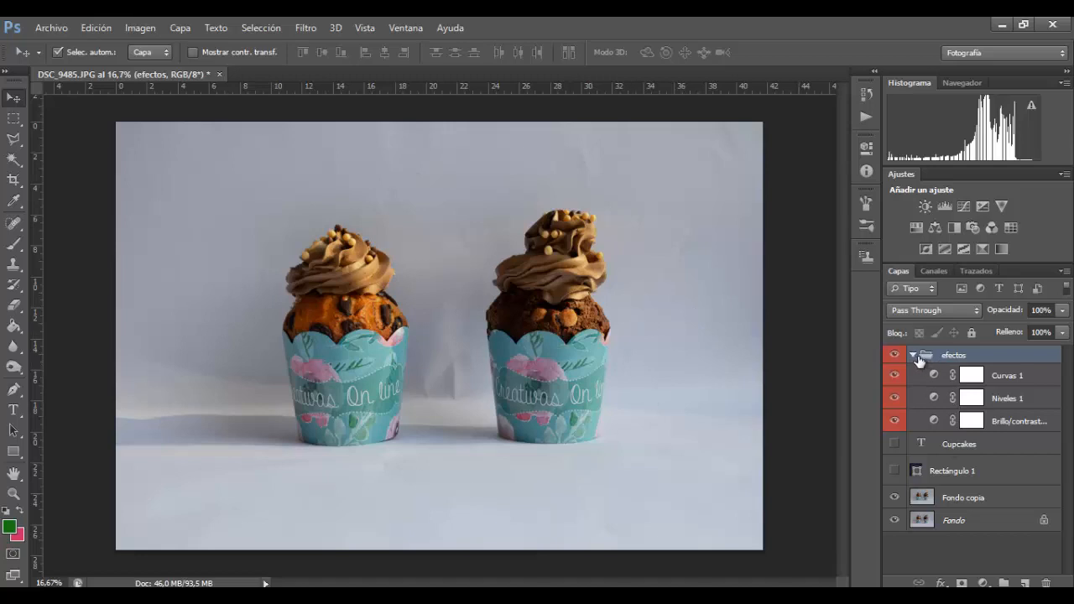
# - Add a default Exposure layer and a Vibrance (Intensidad) layer with saturation +16 to the efectos group
pyautogui.click(982, 207)
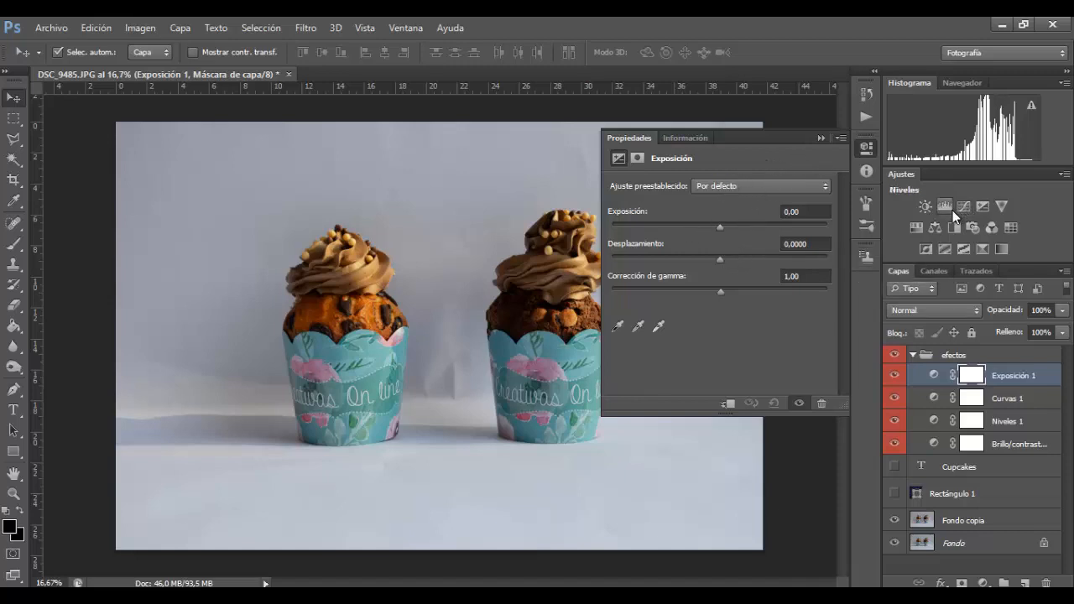
pyautogui.click(821, 139)
pyautogui.click(1001, 207)
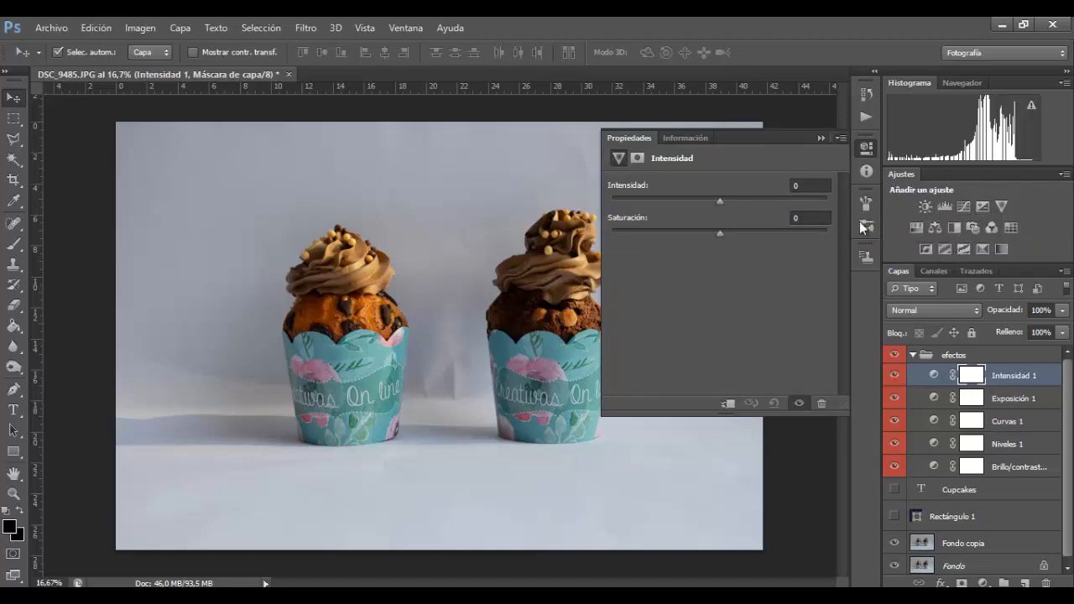
pyautogui.moveTo(717, 232); pyautogui.dragTo(737, 230)
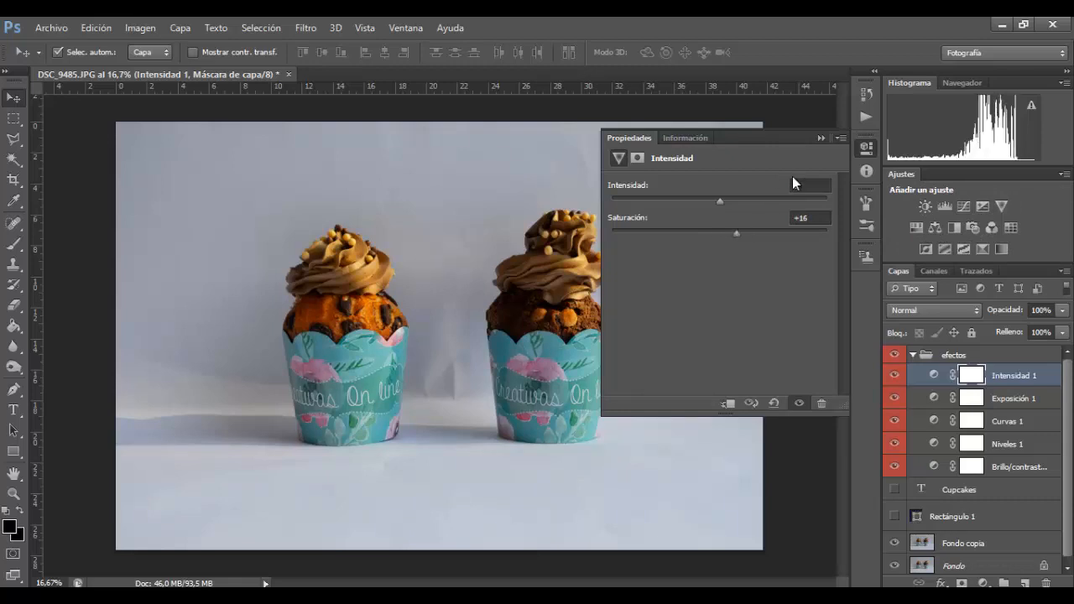
pyautogui.click(818, 136)
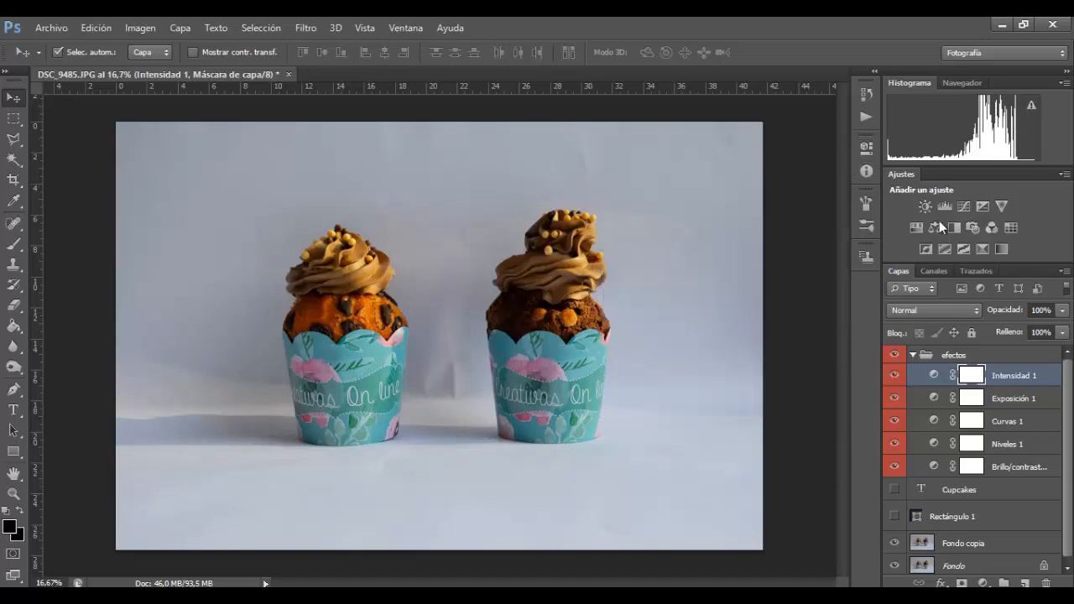
# - Add a Hue/Saturation adjustment layer to the efectos group and target only the cyans (Cianes)
pyautogui.click(916, 229)
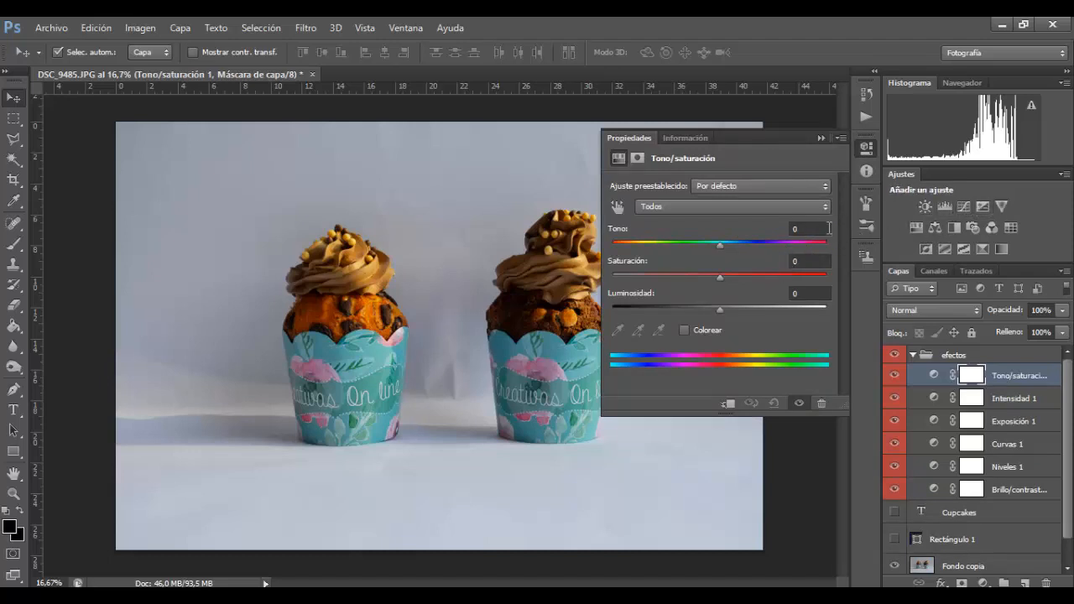
pyautogui.click(720, 244)
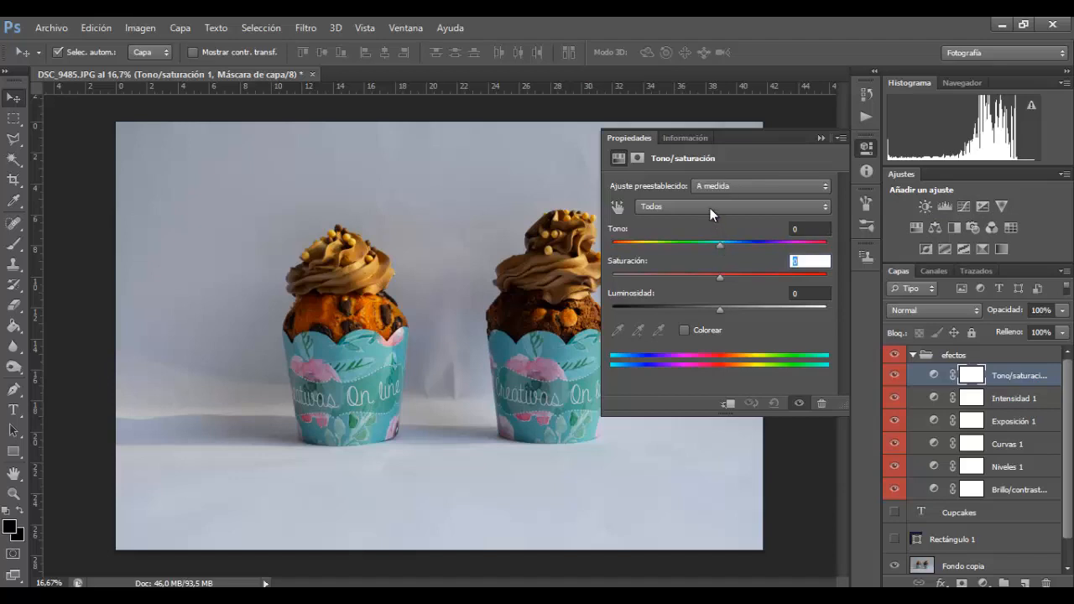
pyautogui.click(710, 210)
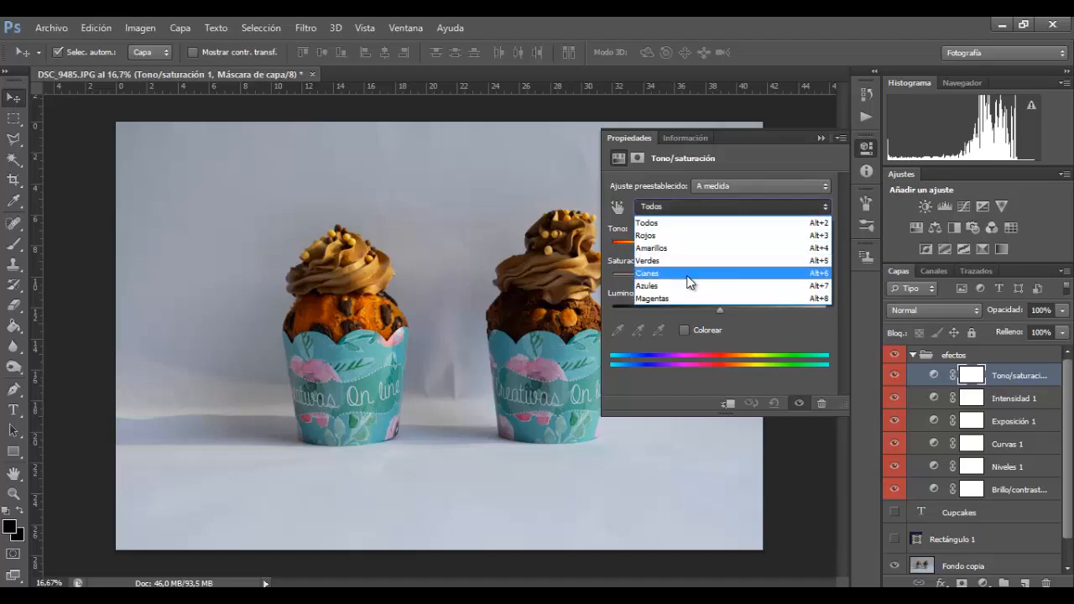
pyautogui.click(686, 278)
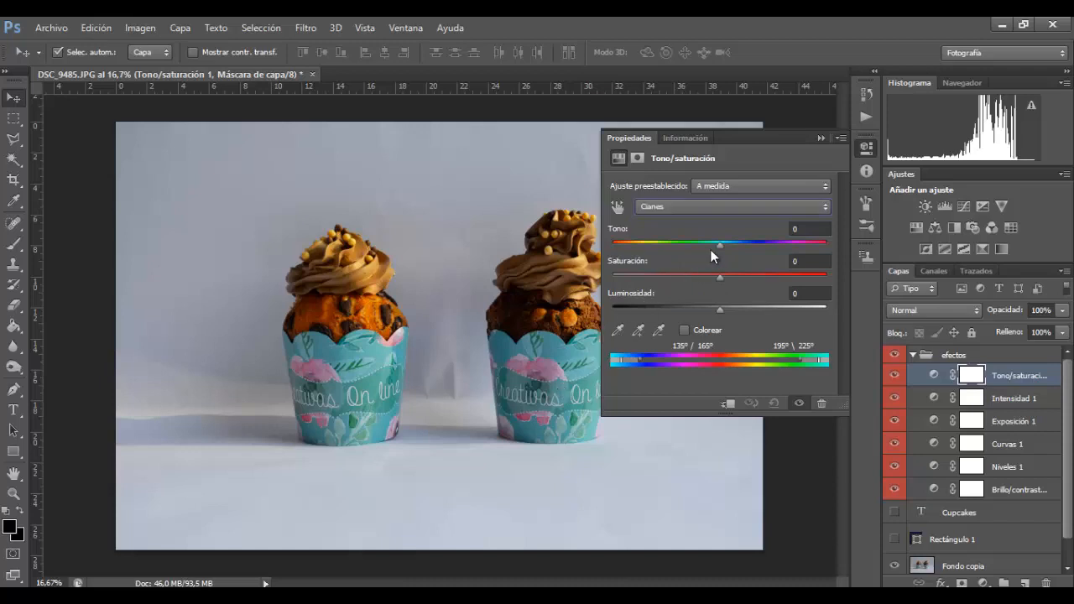
# - Try a hue of +15 and a lightness of +6 on the cyans, resetting each to 0
pyautogui.moveTo(715, 245); pyautogui.dragTo(736, 241)
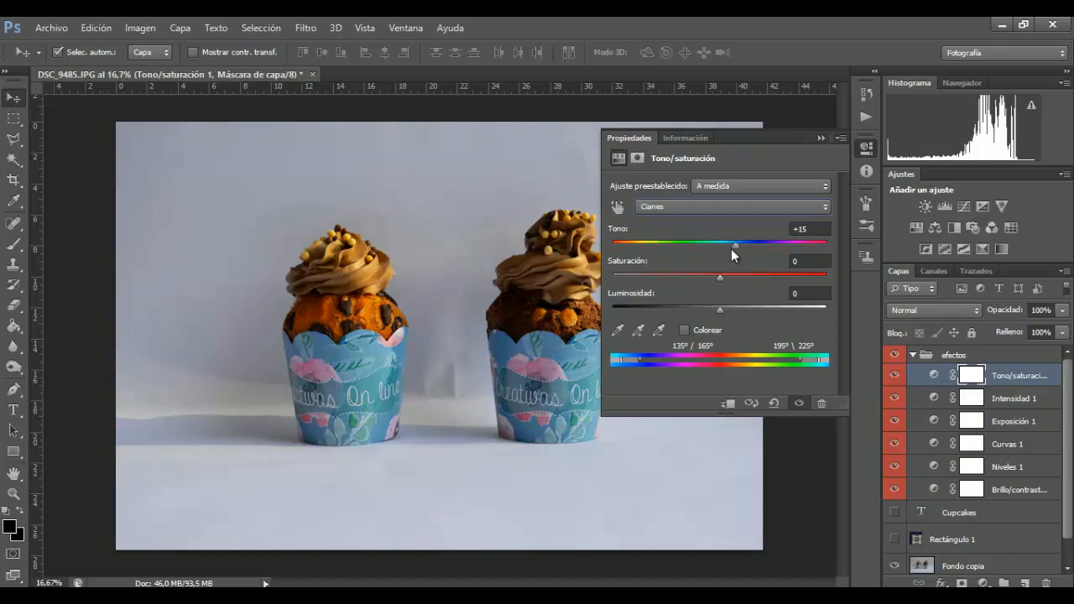
pyautogui.moveTo(740, 247); pyautogui.dragTo(719, 272)
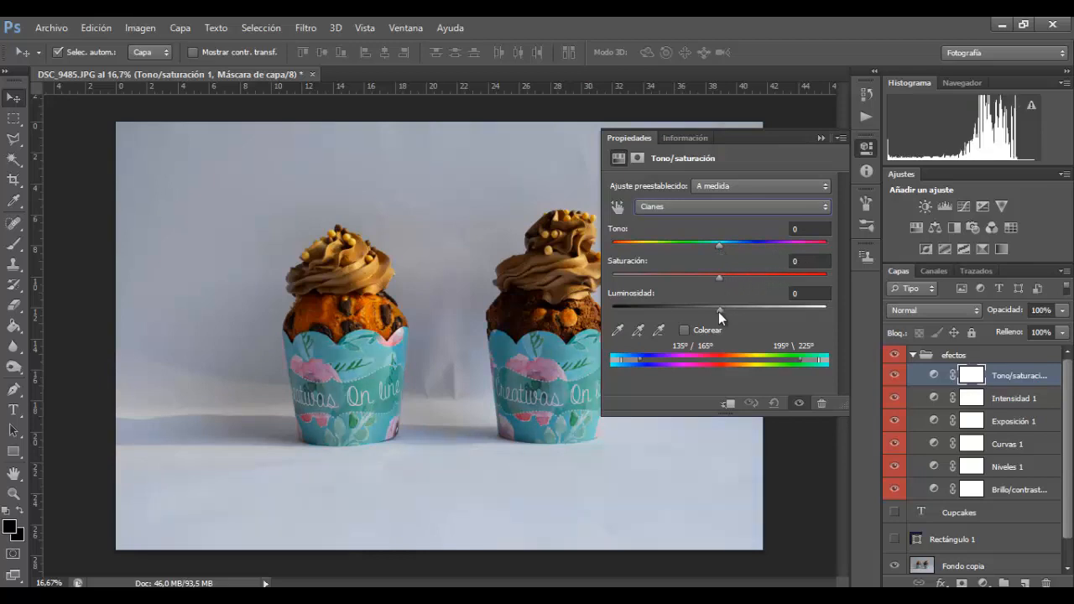
pyautogui.moveTo(718, 309)
pyautogui.mouseDown()
pyautogui.moveTo(781, 307)
pyautogui.moveTo(726, 306)
pyautogui.mouseUp()
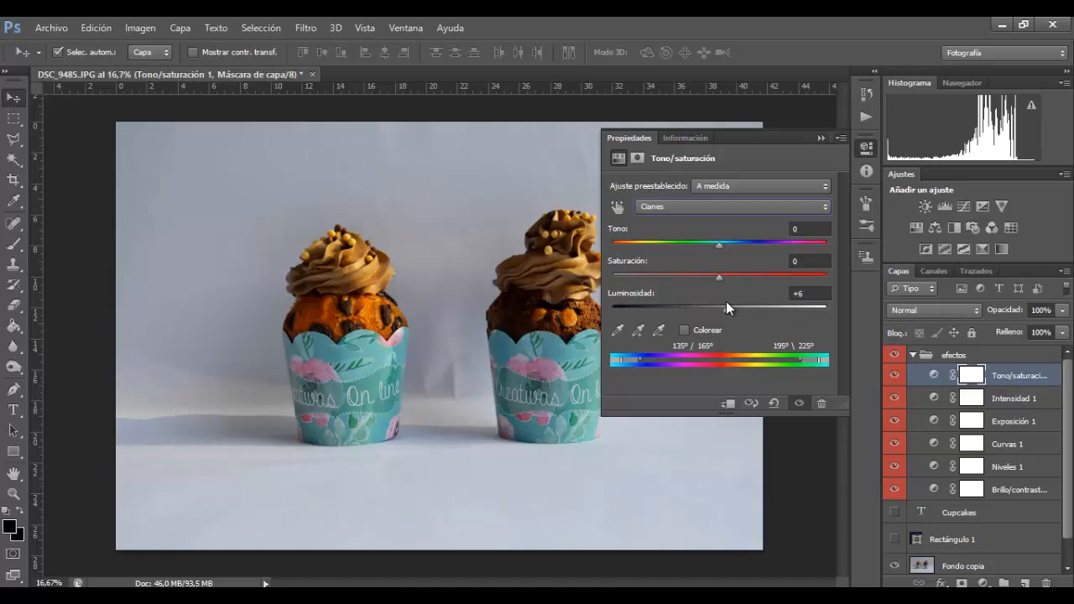
pyautogui.click(789, 295)
pyautogui.write('0')
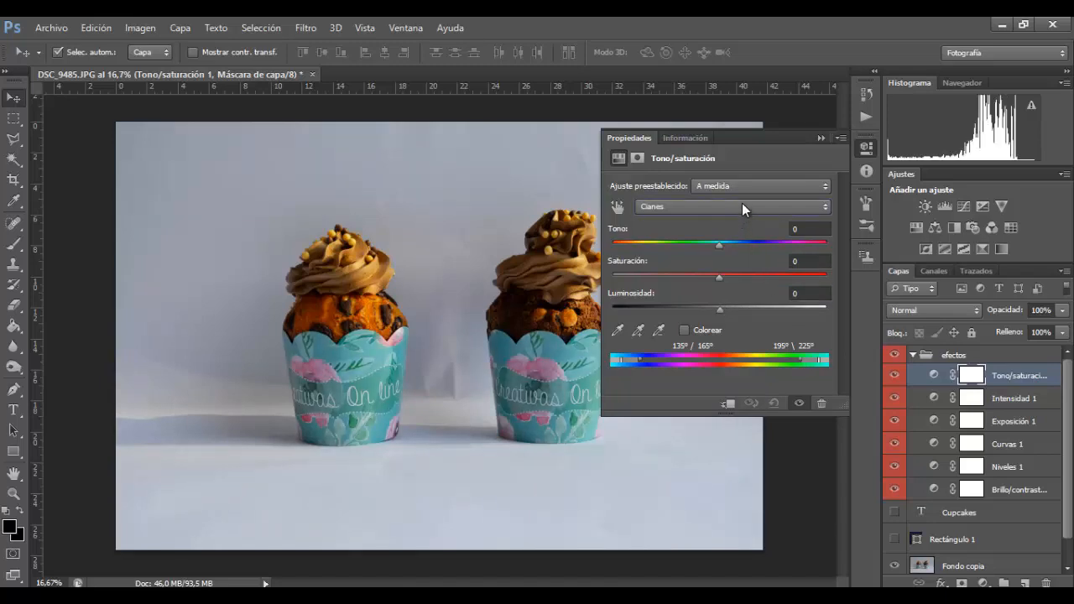
# - Target the yellows (Amarillos) in the Hue/Saturation layer and try a hue shift, resetting the hue to 0
pyautogui.click(742, 205)
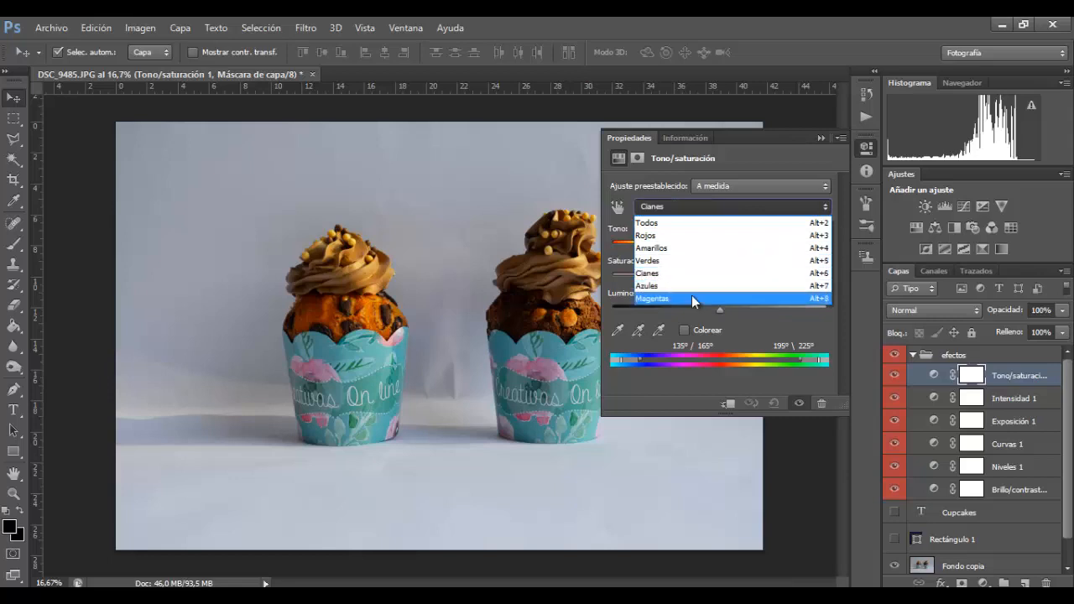
pyautogui.click(692, 247)
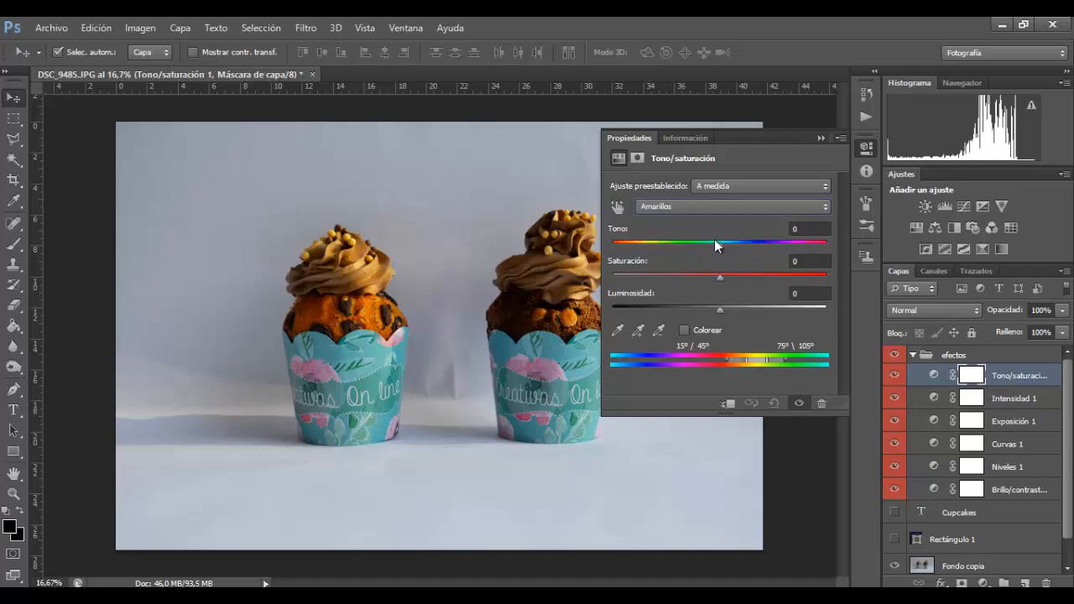
pyautogui.moveTo(715, 241)
pyautogui.mouseDown()
pyautogui.moveTo(798, 242)
pyautogui.moveTo(720, 242)
pyautogui.mouseUp()
pyautogui.click(807, 229)
pyautogui.write('0')
pyautogui.press('Tab')
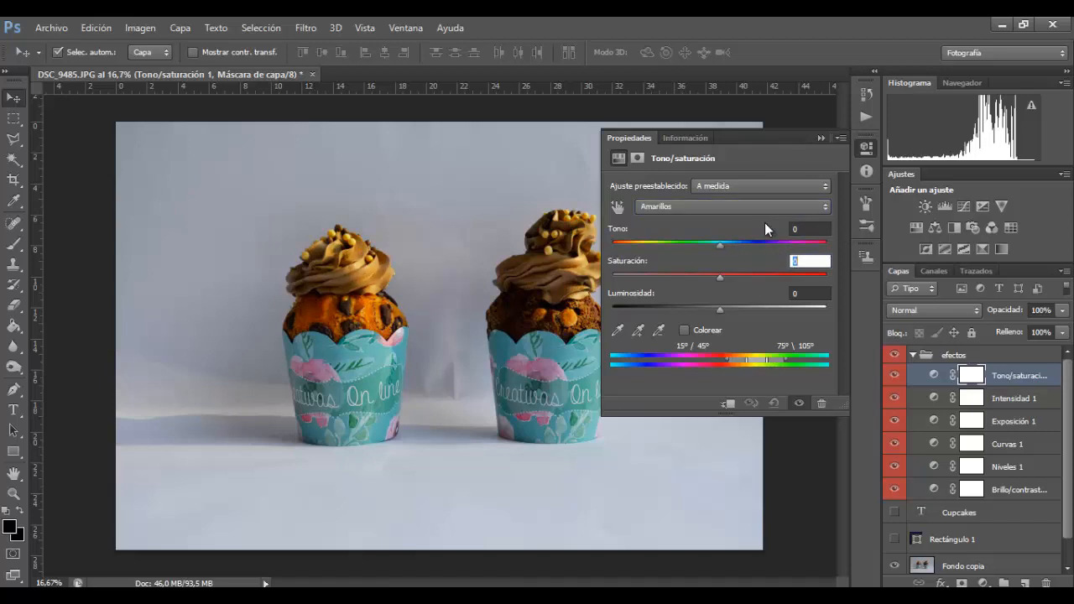
# - Target all colours (Todos) in the Hue/Saturation layer and set the lightness to -8
pyautogui.click(714, 207)
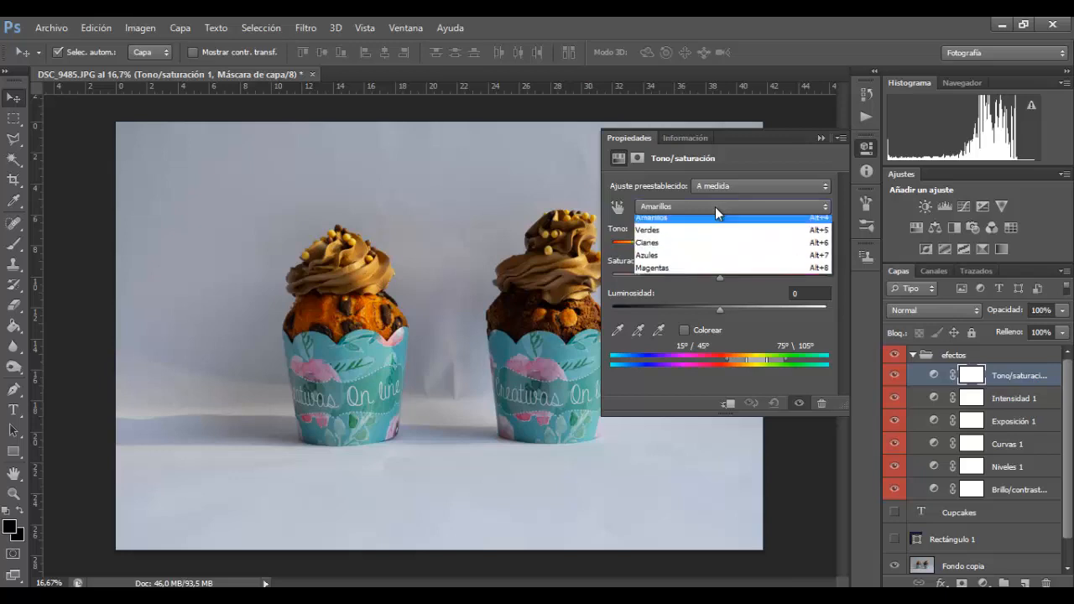
pyautogui.click(708, 225)
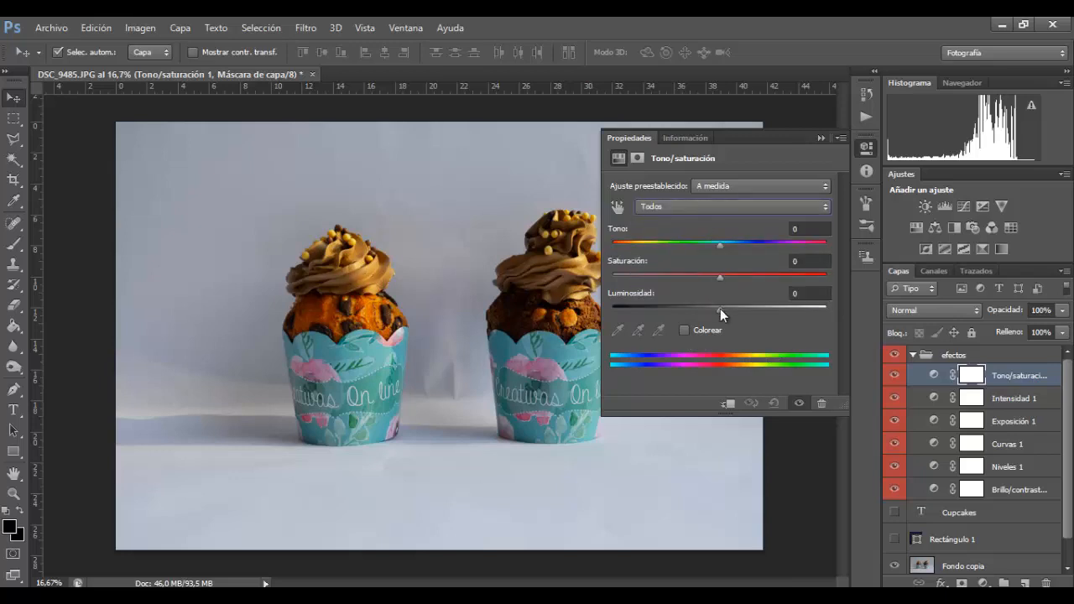
pyautogui.moveTo(720, 309)
pyautogui.mouseDown()
pyautogui.moveTo(731, 308)
pyautogui.moveTo(711, 311)
pyautogui.mouseUp()
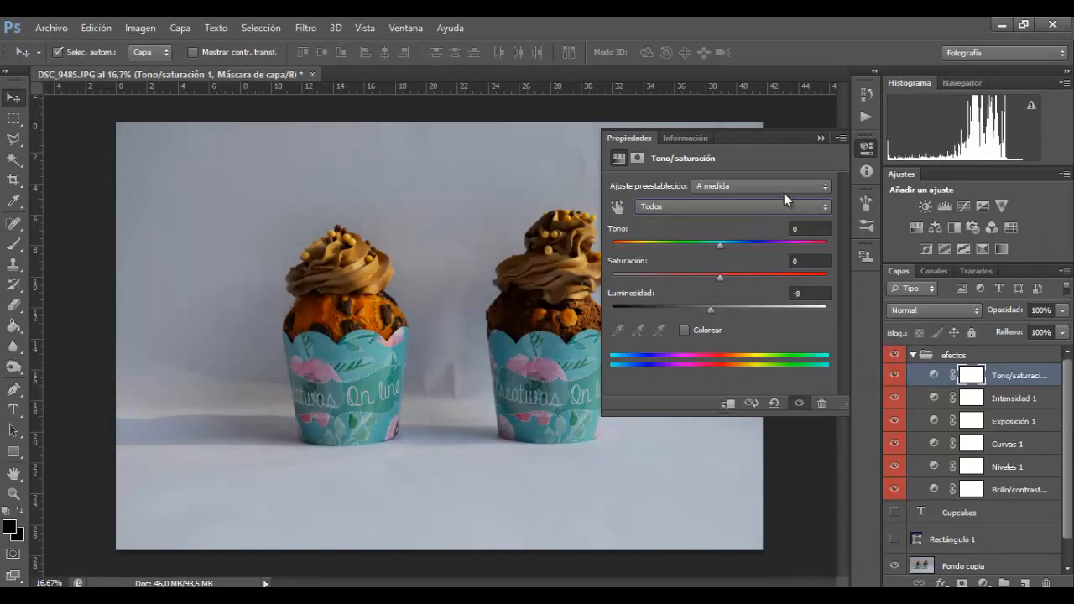
pyautogui.click(929, 216)
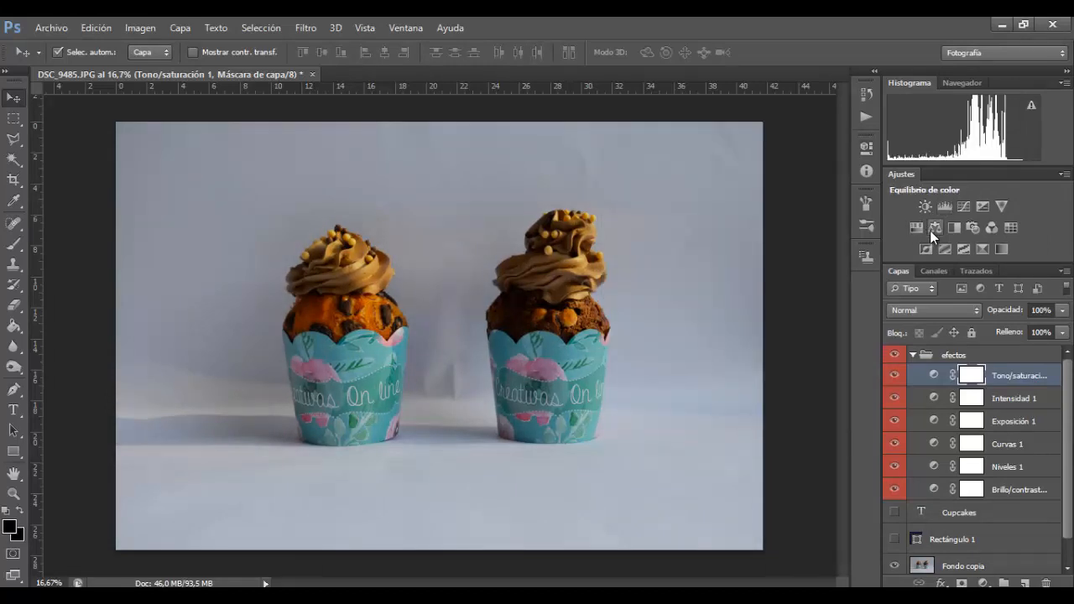
# - Add a Color Balance layer to the efectos group and set the shadows' (Sombras) cyan-red balance to +19
pyautogui.click(934, 228)
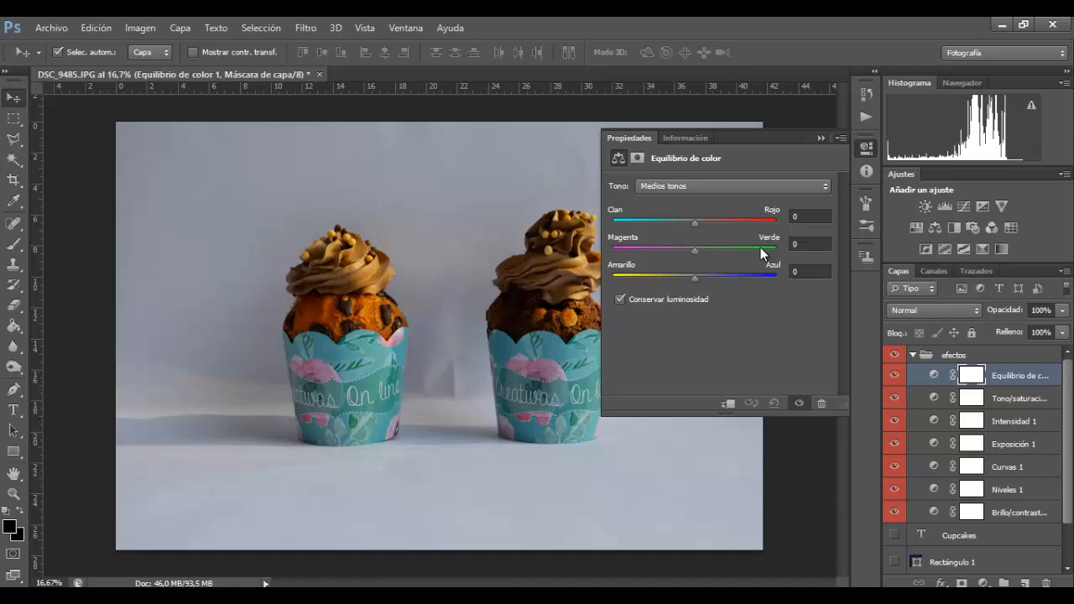
pyautogui.click(706, 179)
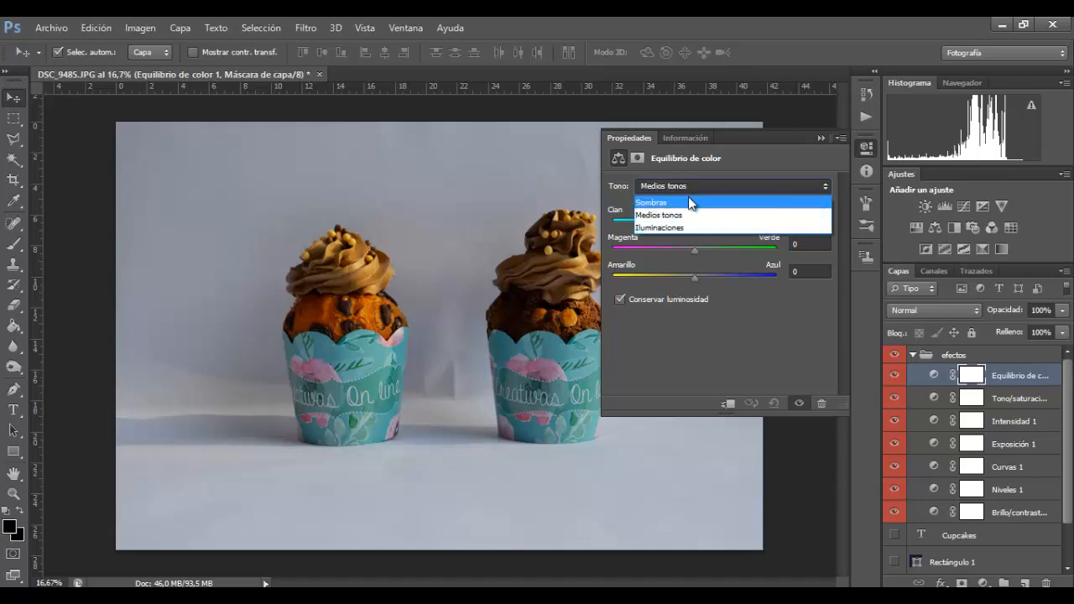
pyautogui.click(688, 197)
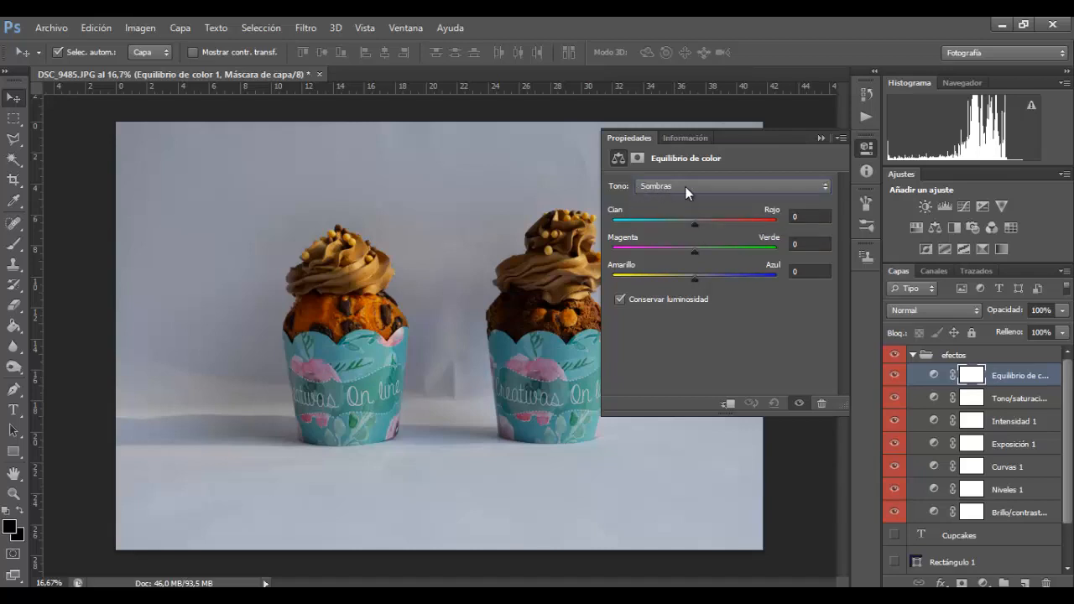
pyautogui.moveTo(692, 227); pyautogui.dragTo(656, 221)
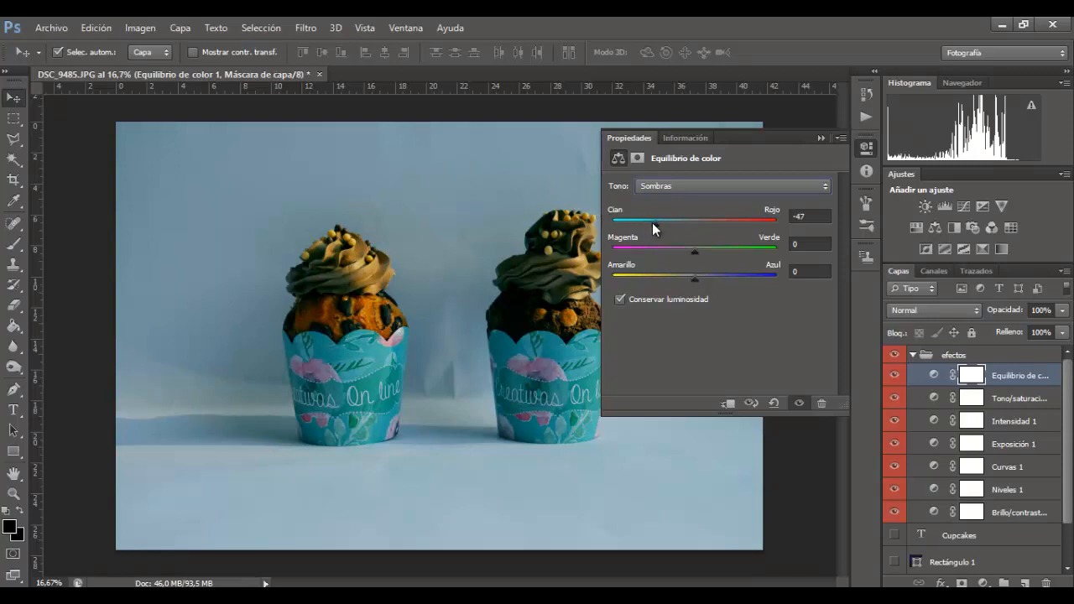
pyautogui.moveTo(653, 223); pyautogui.dragTo(719, 224)
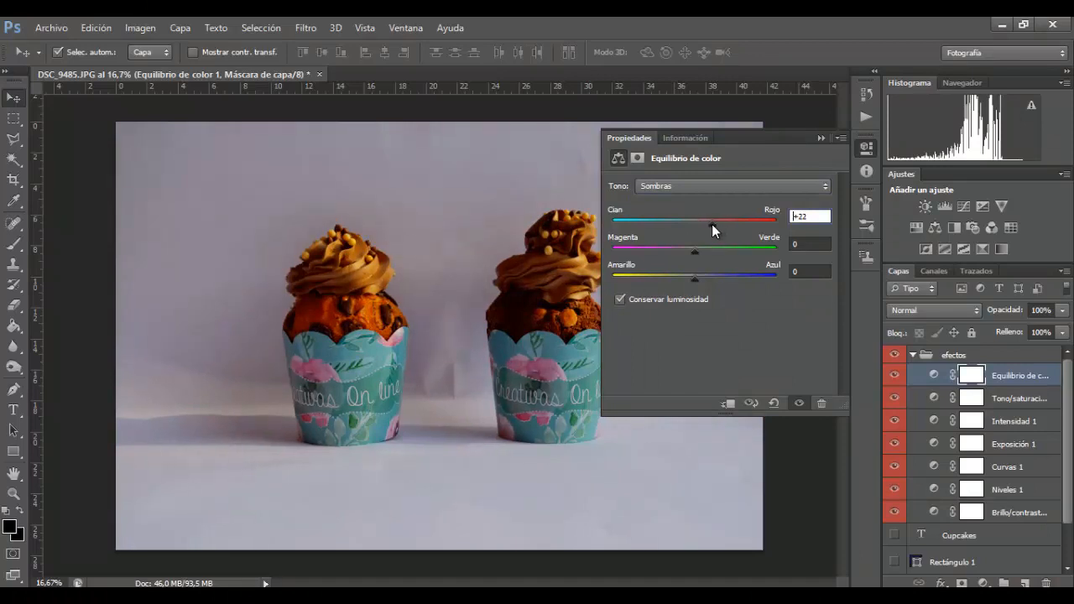
pyautogui.moveTo(712, 223); pyautogui.dragTo(706, 223)
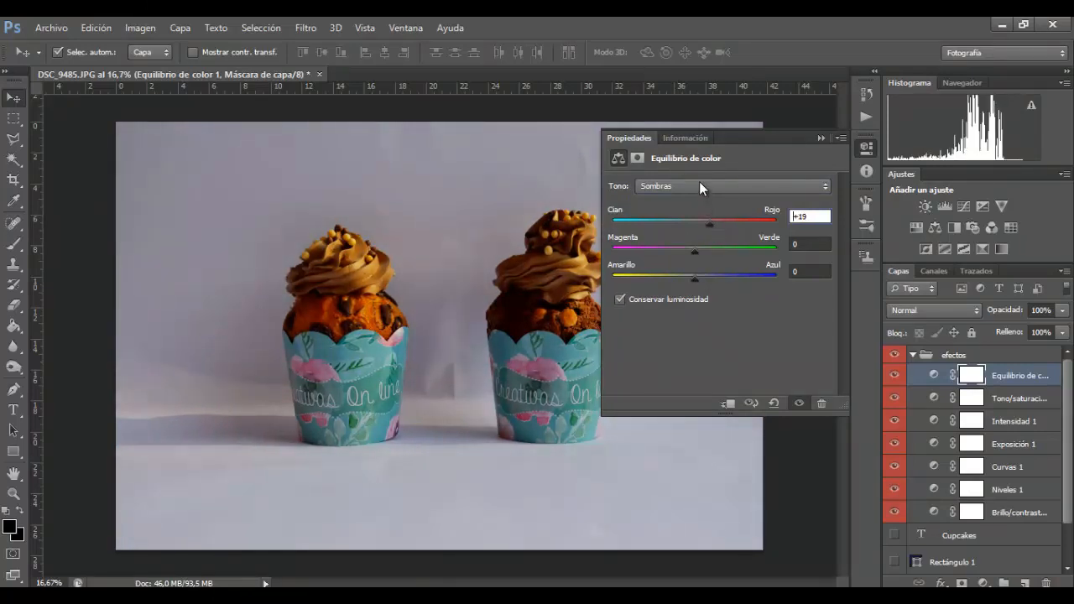
# - Set the midtones' (Medios tonos) cyan-red balance to +9 in the Color Balance layer
pyautogui.click(699, 182)
pyautogui.click(700, 216)
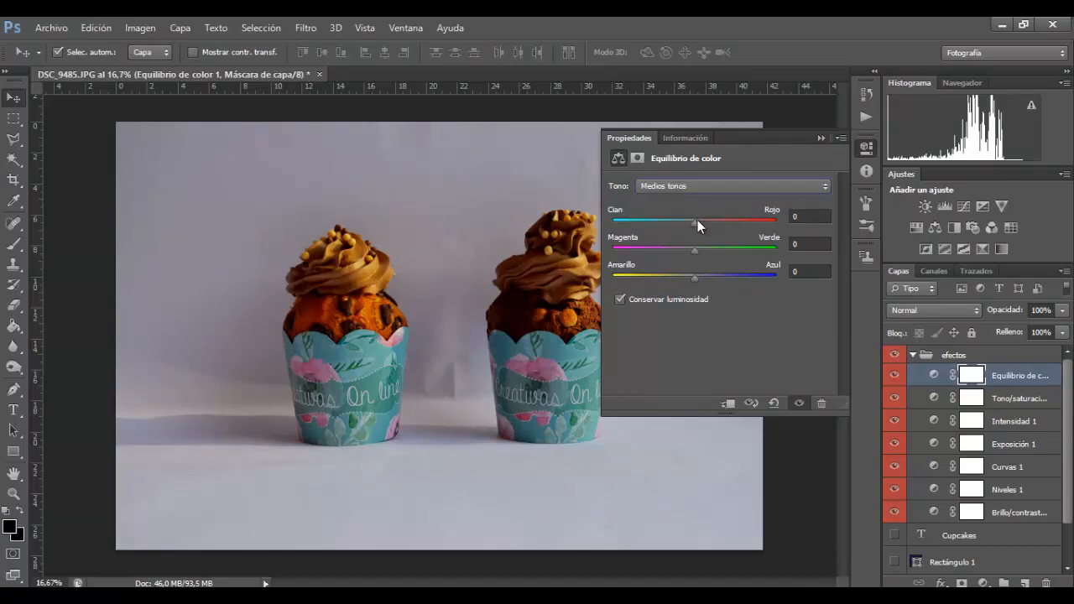
pyautogui.moveTo(697, 221); pyautogui.dragTo(701, 224)
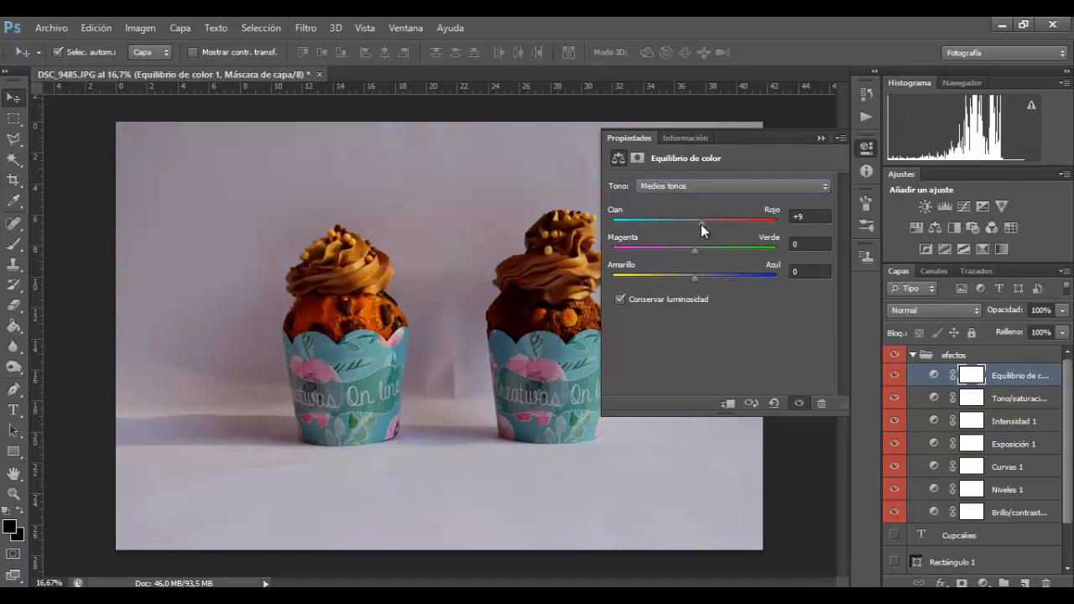
pyautogui.click(820, 138)
# - Add a Black & White layer and try the Más oscuro, Filtro azul de alto contraste and Densidad neutra presets, returning to Por defecto
pyautogui.click(950, 227)
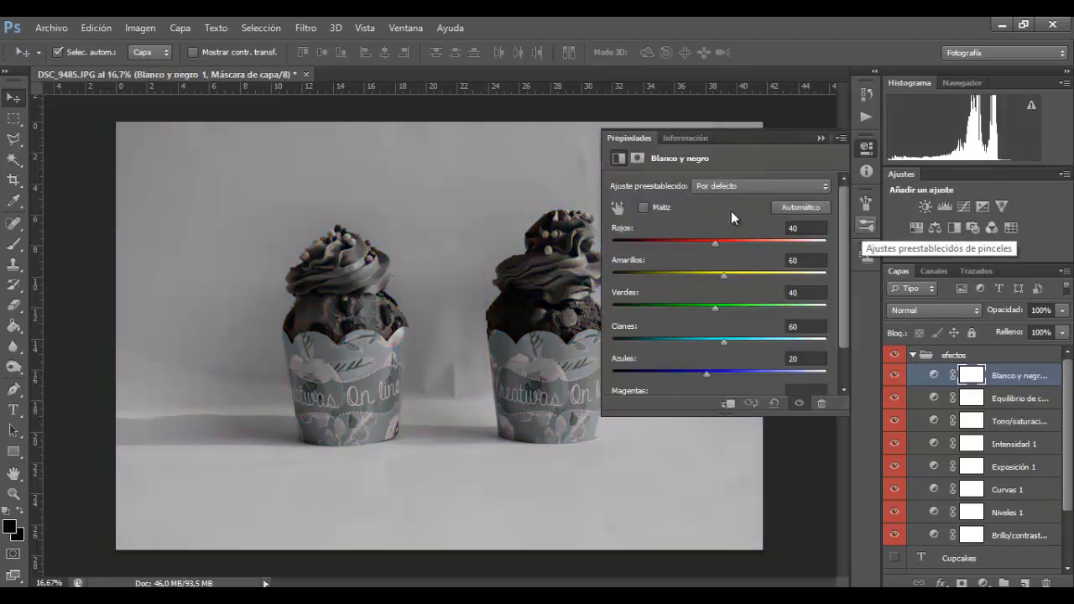
pyautogui.click(751, 186)
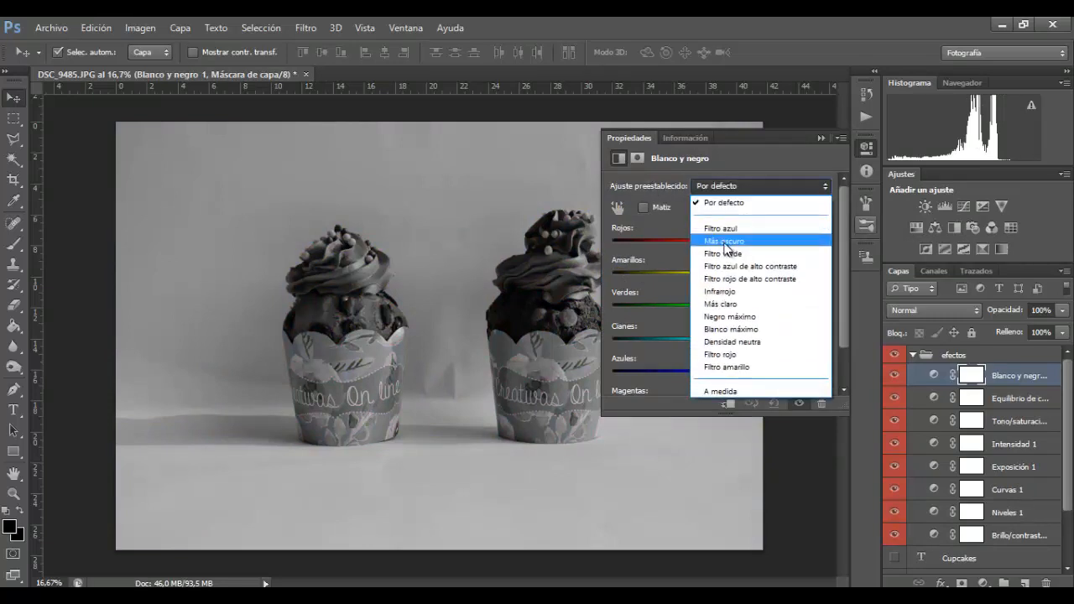
pyautogui.click(732, 241)
pyautogui.click(733, 185)
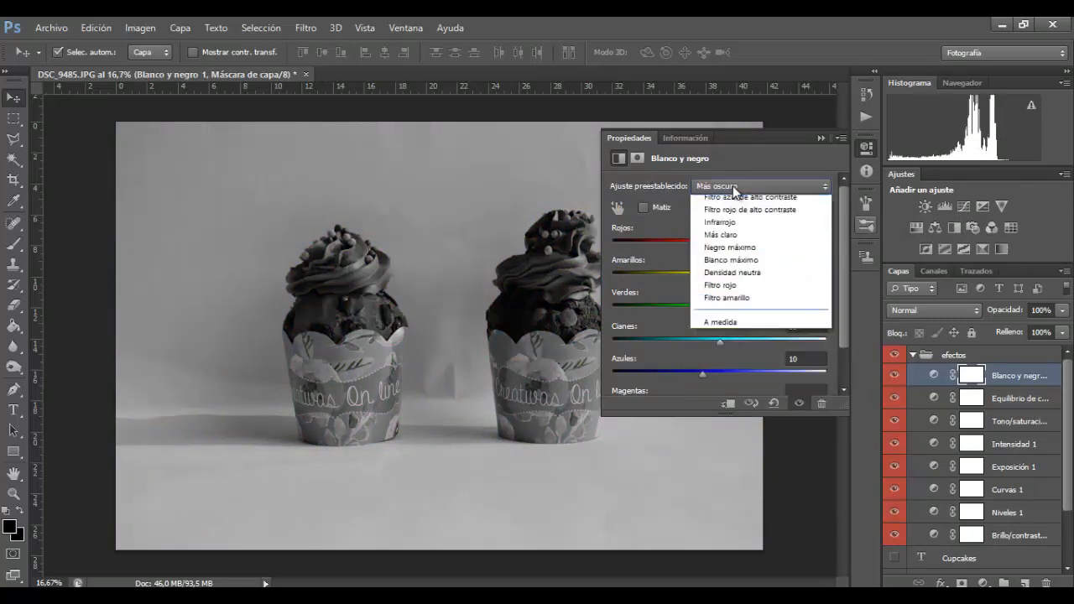
pyautogui.click(737, 267)
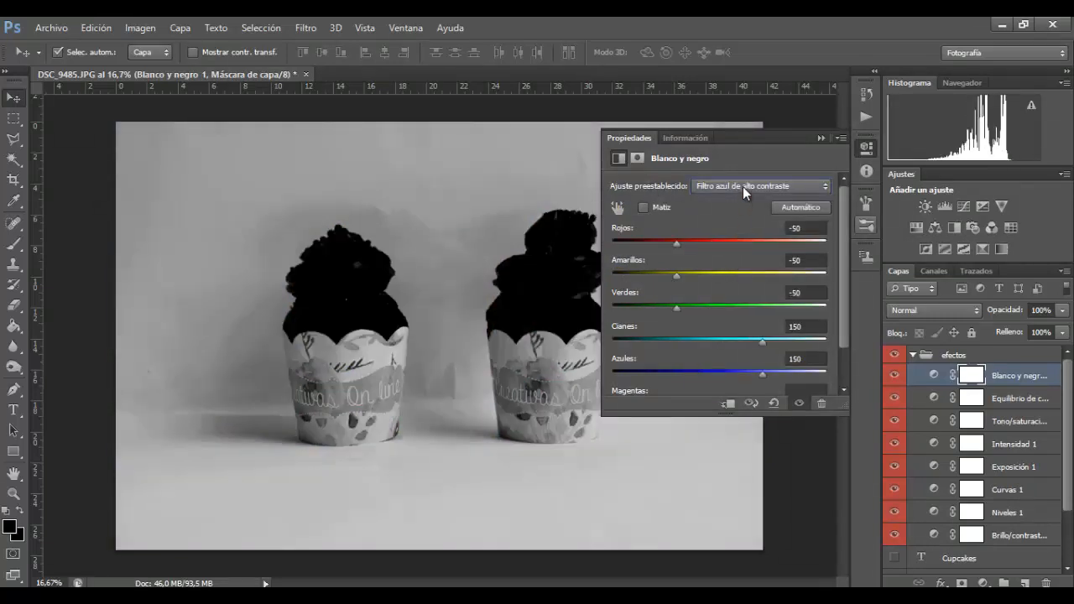
pyautogui.click(743, 186)
pyautogui.click(740, 339)
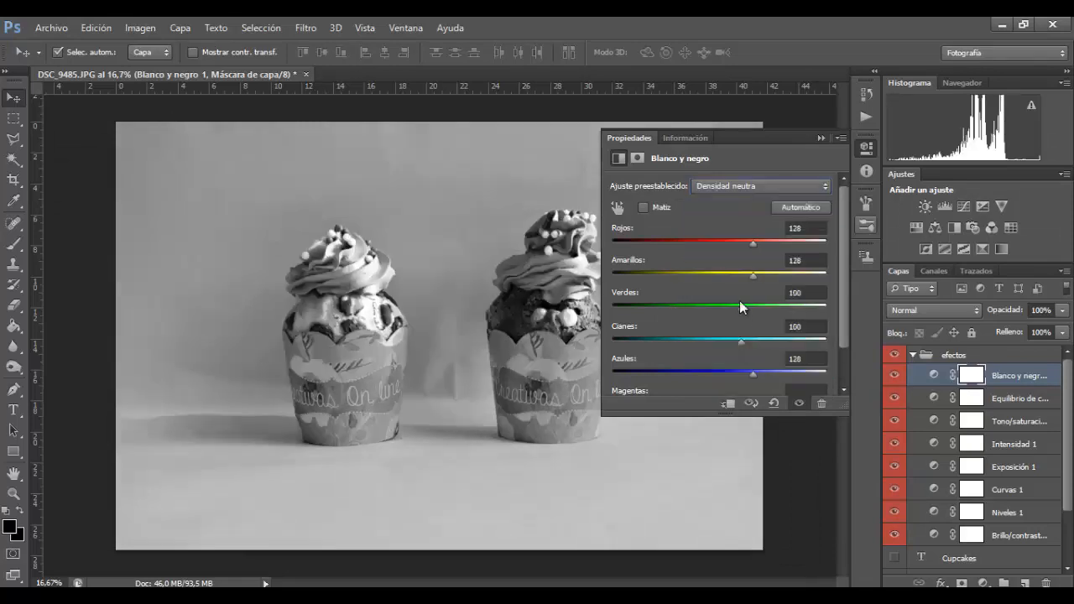
pyautogui.click(756, 187)
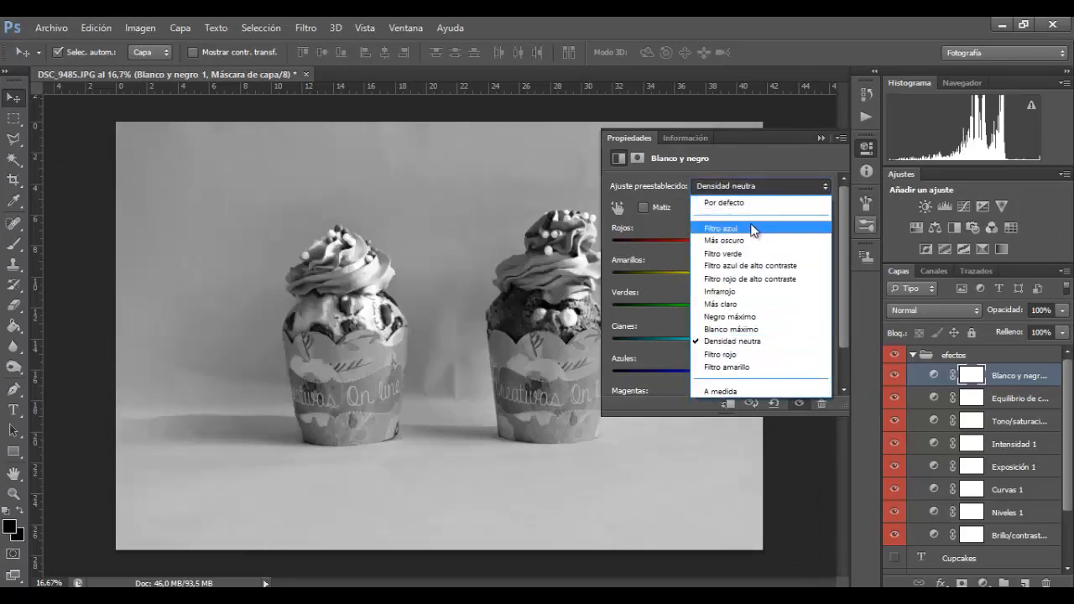
pyautogui.click(749, 204)
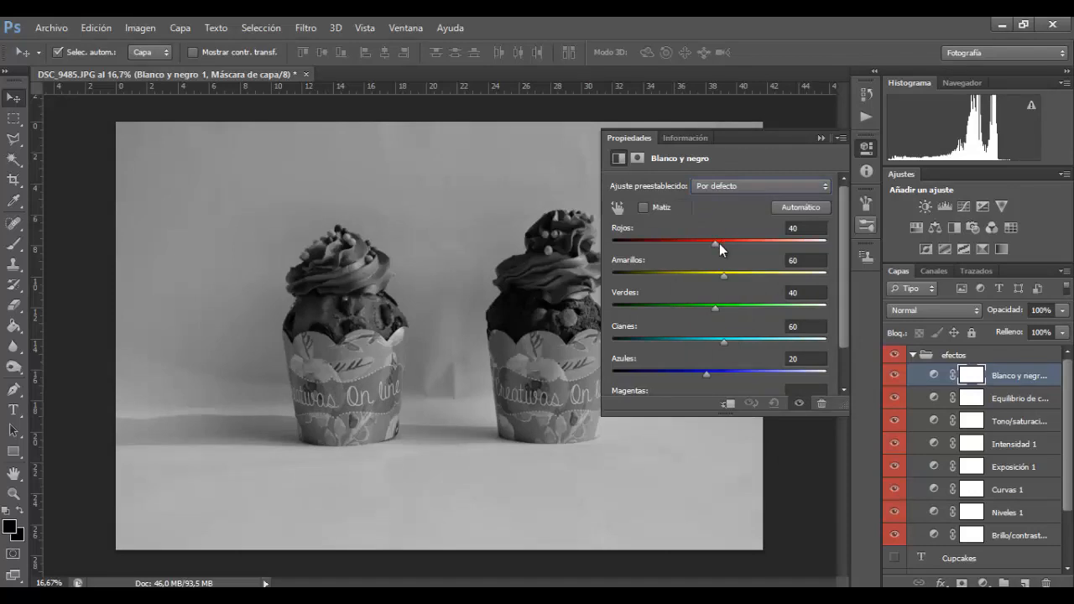
# - Set the reds (Rojos) to 0 in the Black & White layer
pyautogui.moveTo(717, 245)
pyautogui.mouseDown()
pyautogui.moveTo(754, 245)
pyautogui.moveTo(683, 248)
pyautogui.moveTo(713, 247)
pyautogui.mouseUp()
pyautogui.click(806, 229)
pyautogui.write('0')
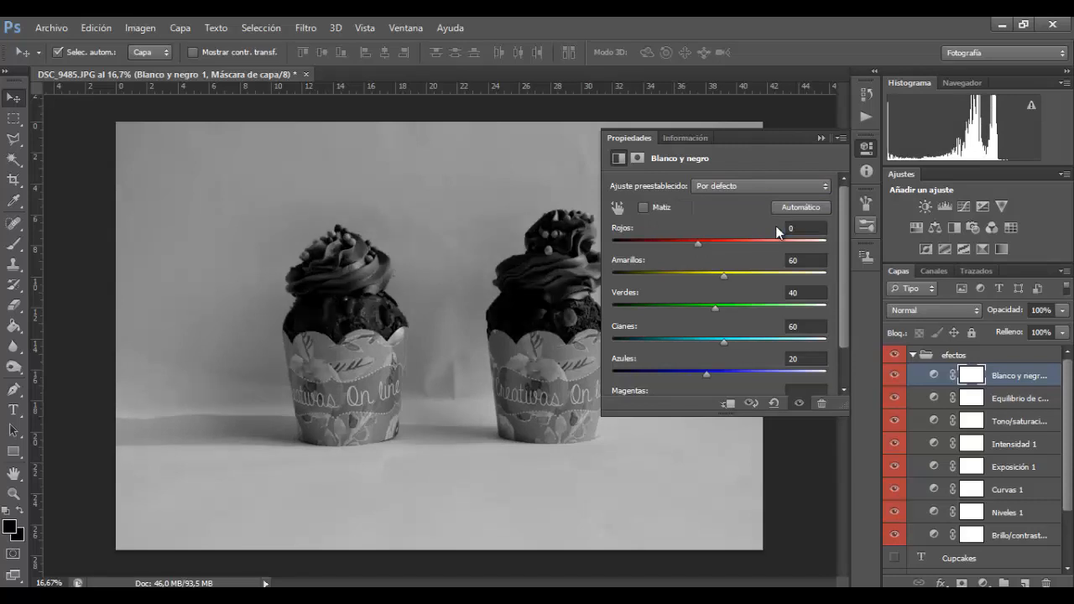
pyautogui.press('Tab')
pyautogui.click(821, 138)
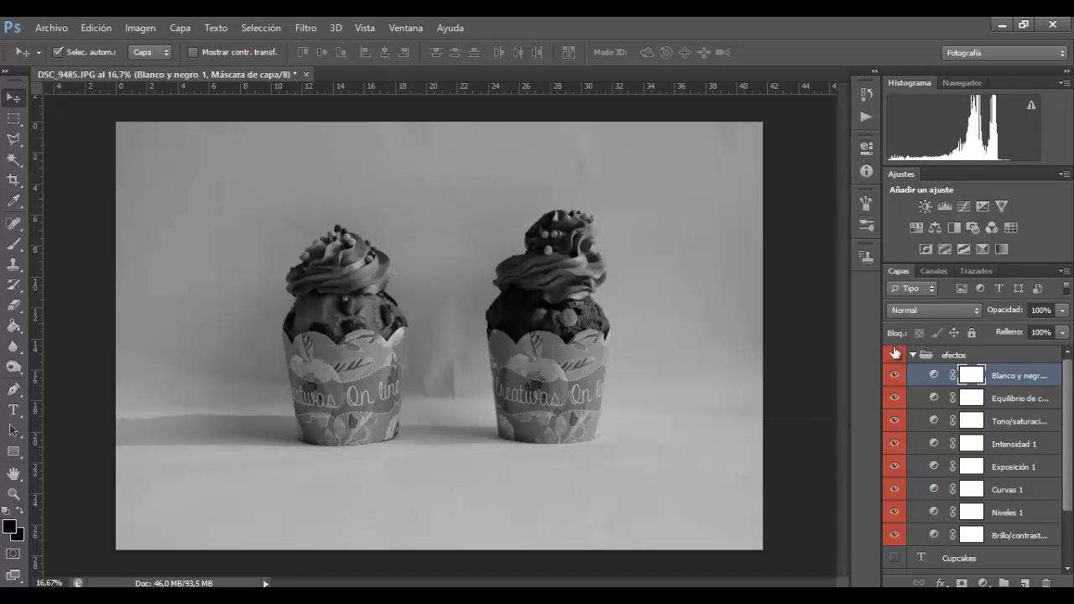
# - Hide the Black & White and Color Balance layers and add a Photo Filter adjustment layer above them
pyautogui.click(894, 374)
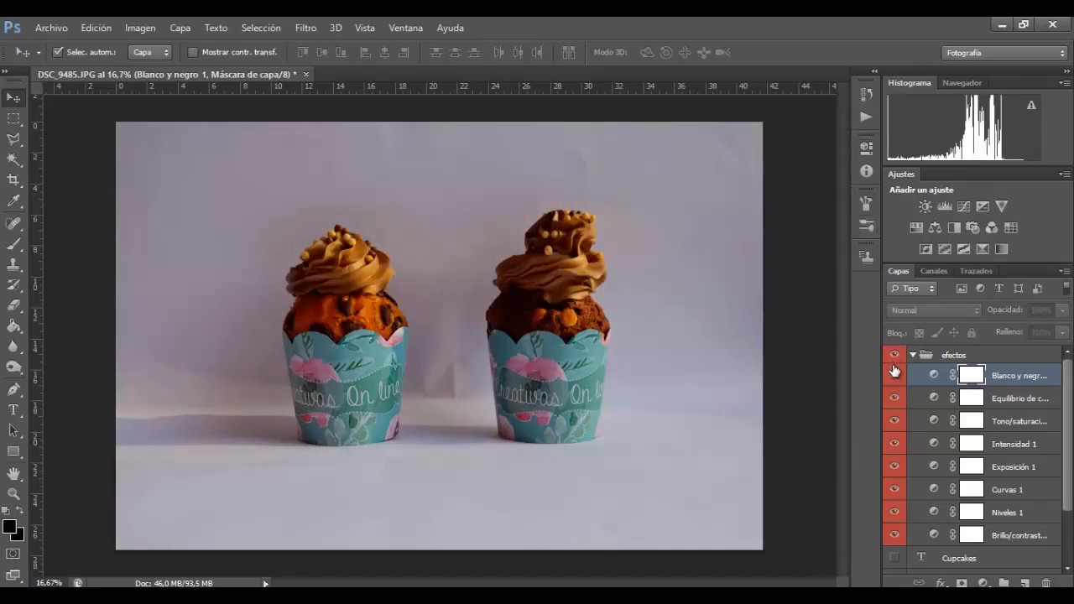
pyautogui.click(976, 225)
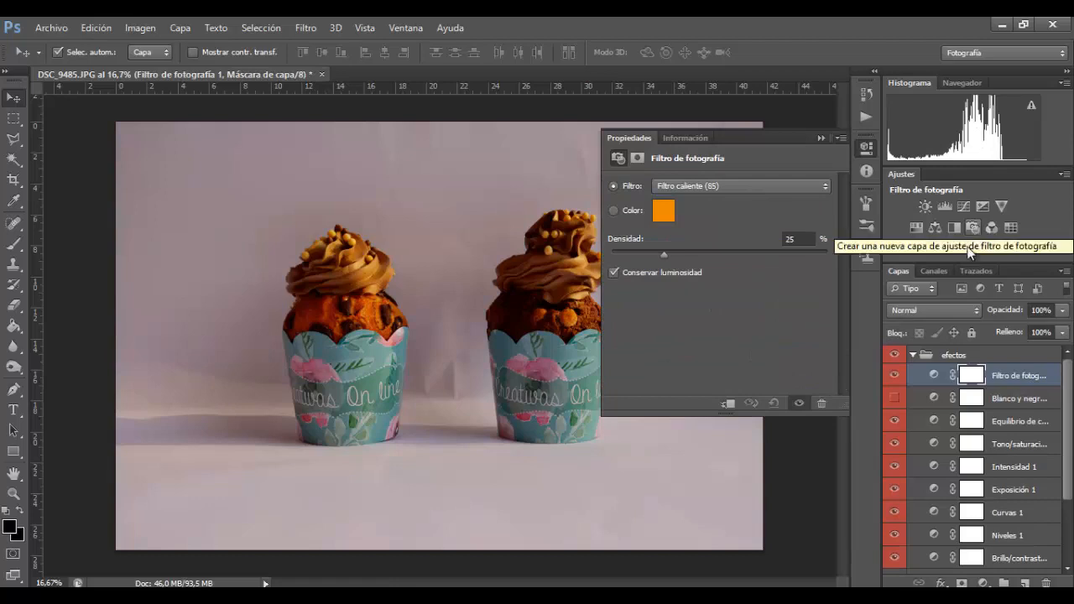
pyautogui.click(895, 421)
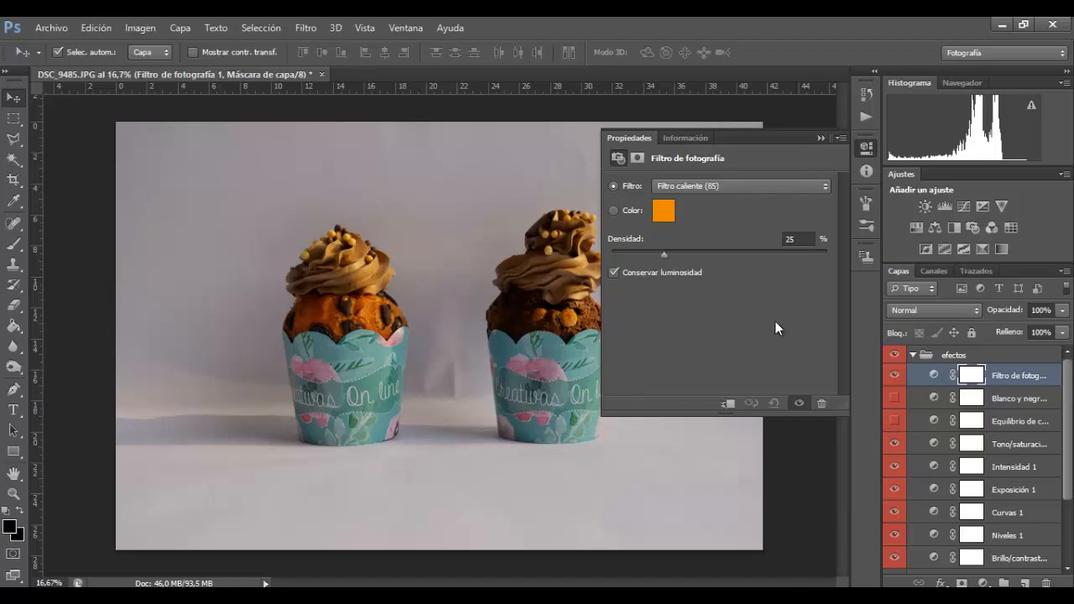
# - Try the Sepia, Filtro frío (82), Verde and Verde esmeralda oscuro photo filters, ending on Cian
pyautogui.click(710, 190)
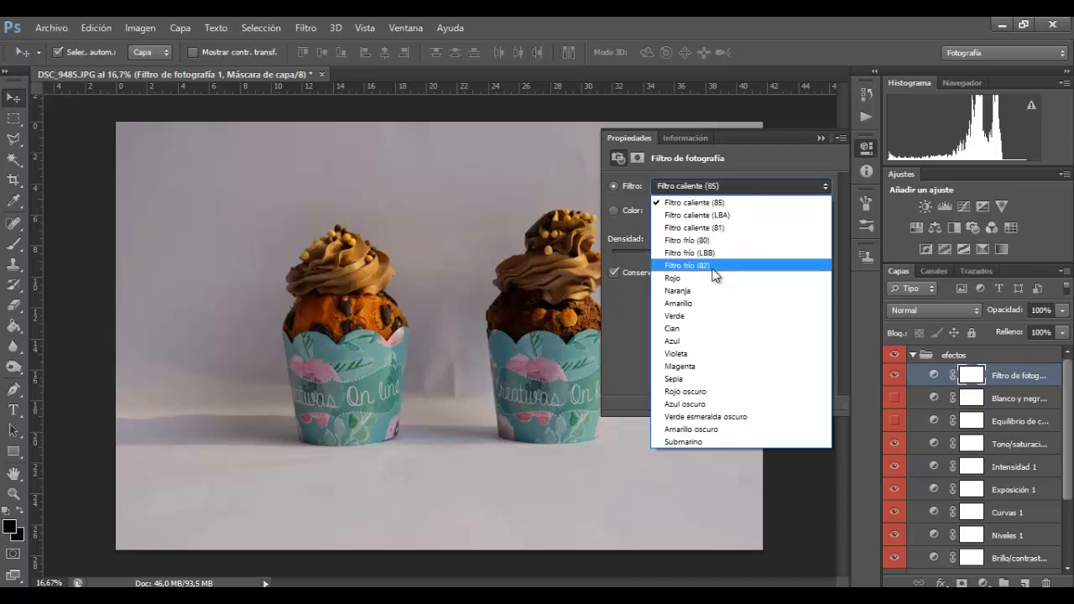
pyautogui.click(700, 378)
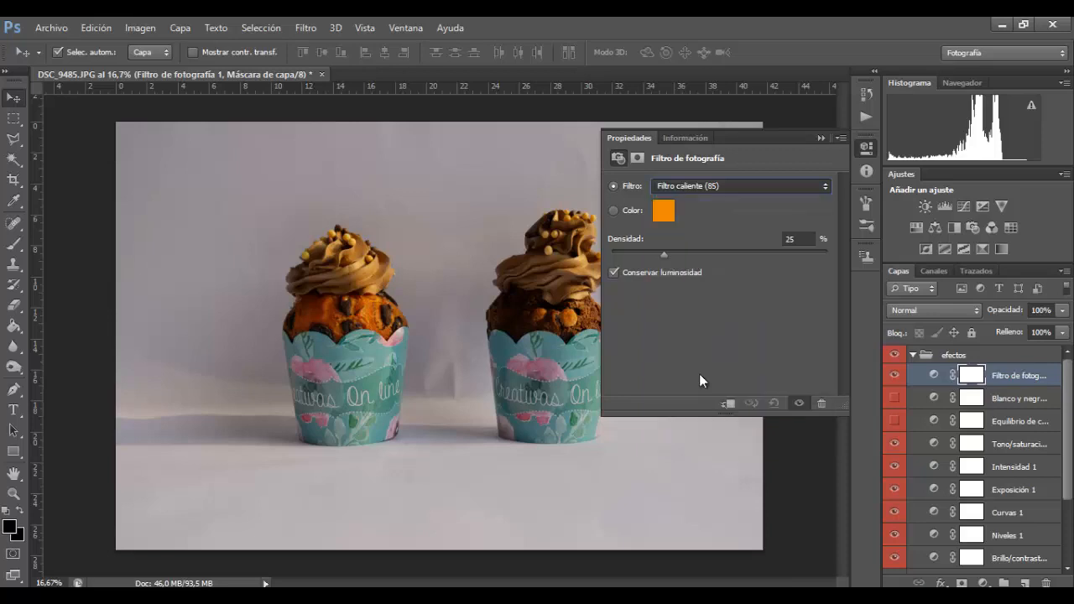
pyautogui.click(730, 188)
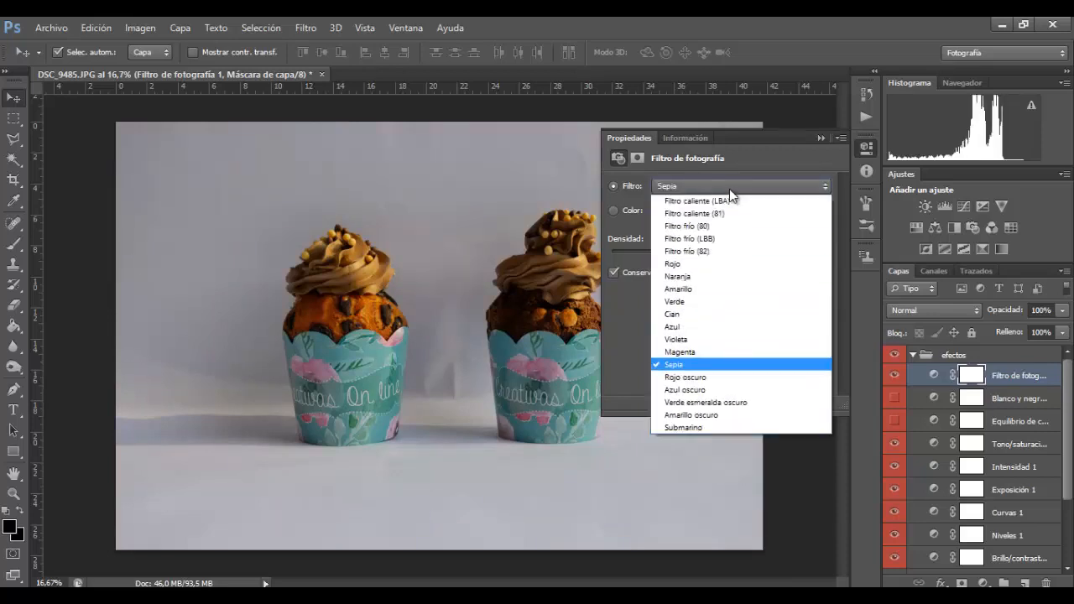
pyautogui.click(725, 264)
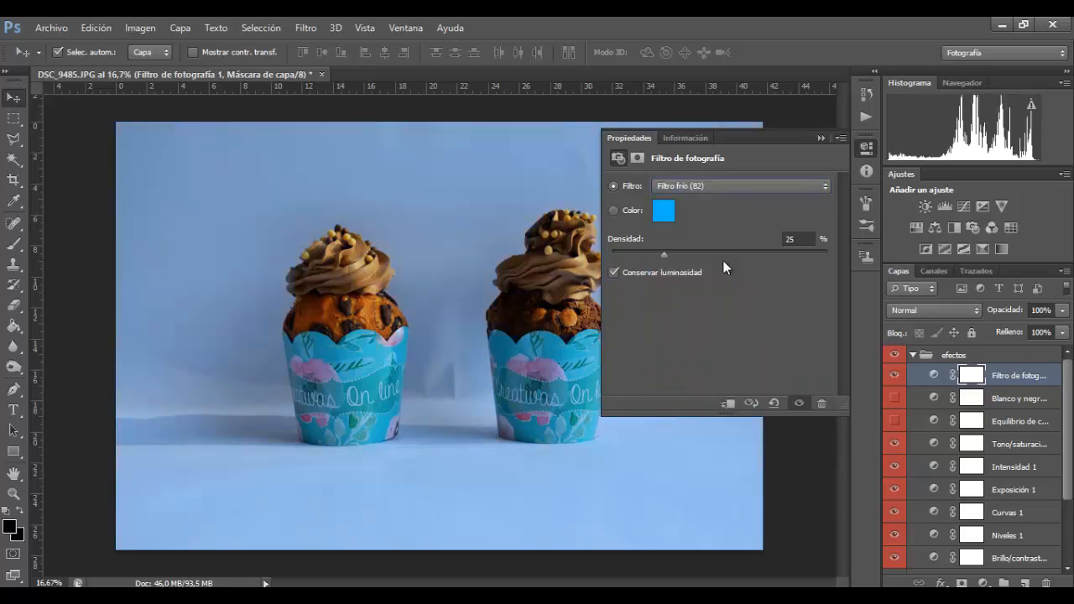
pyautogui.click(724, 189)
pyautogui.click(703, 317)
pyautogui.click(717, 189)
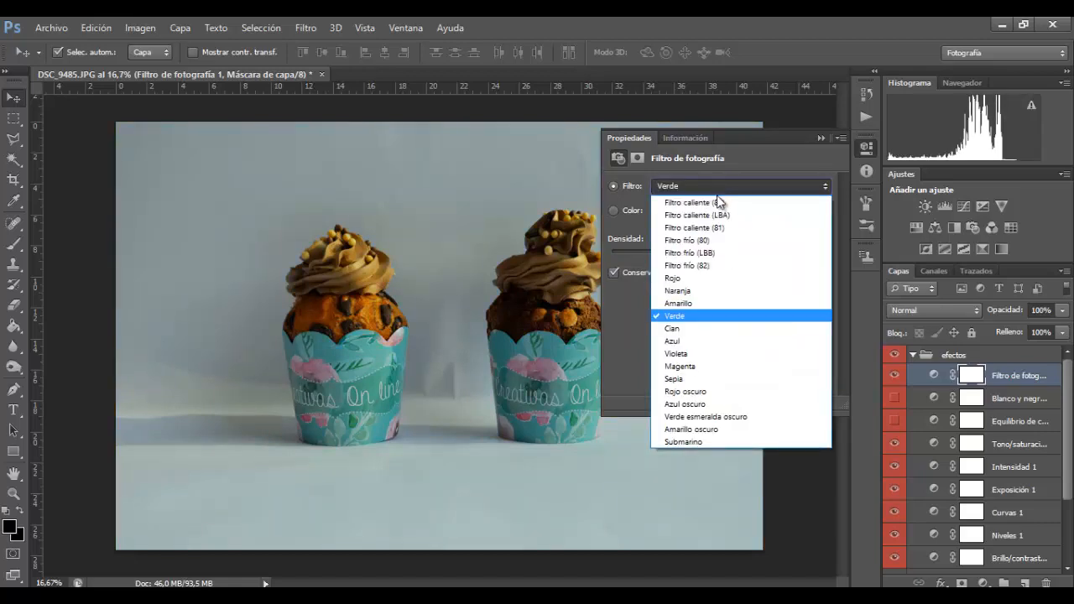
pyautogui.click(696, 411)
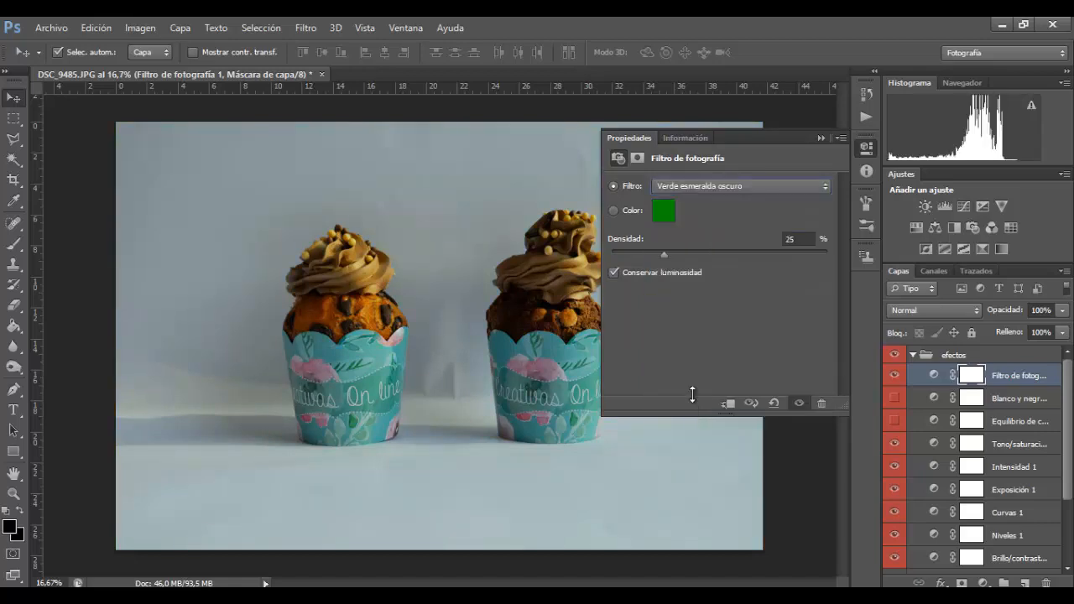
pyautogui.click(733, 188)
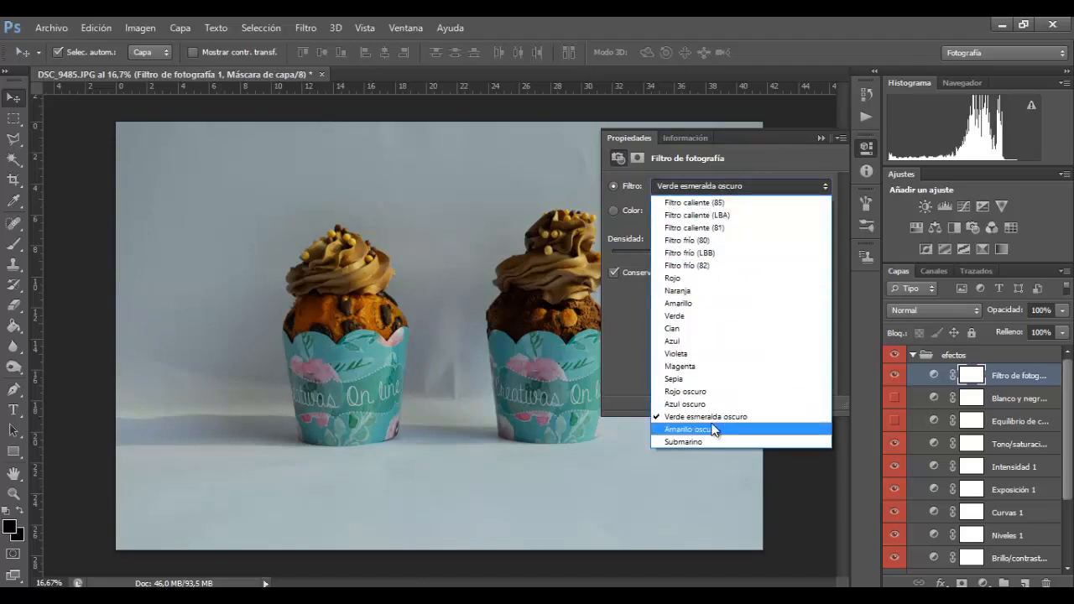
pyautogui.click(709, 329)
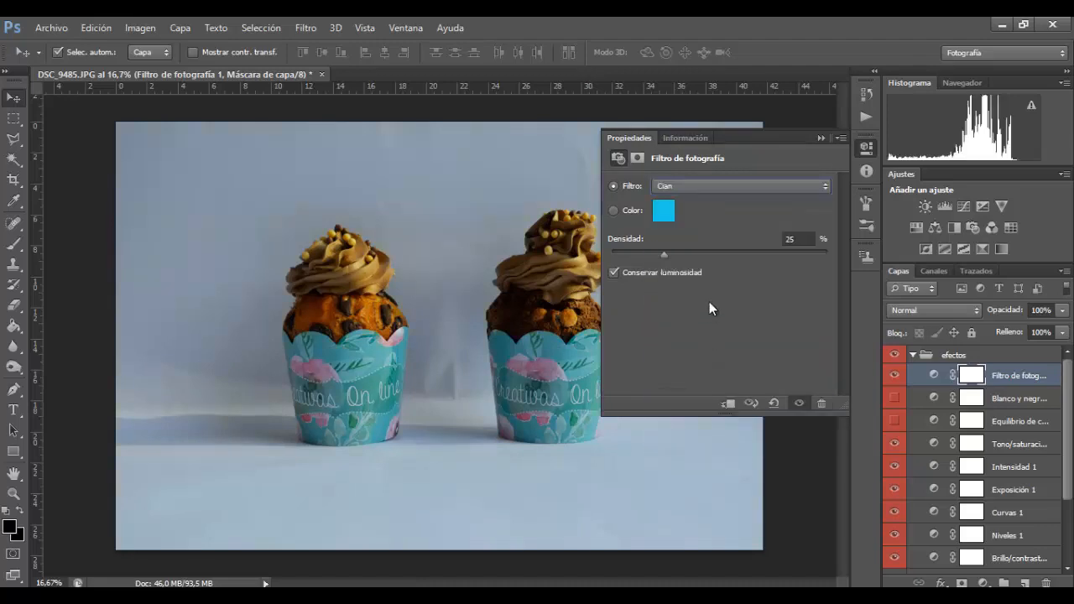
# - Set the Cian photo filter's density to 38 % and hide the Photo Filter layer
pyautogui.moveTo(663, 251); pyautogui.dragTo(692, 255)
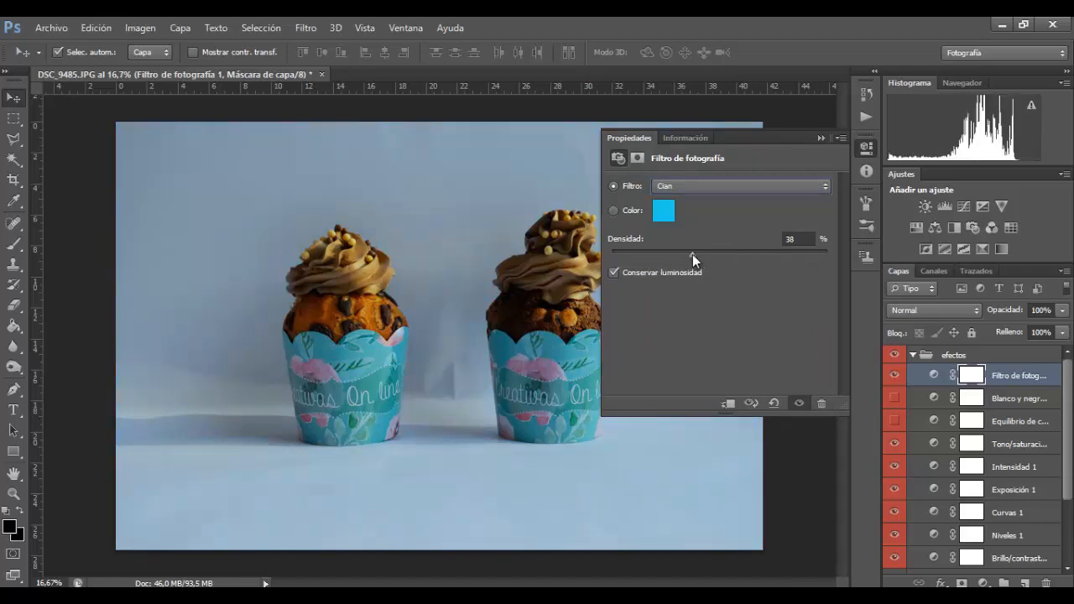
pyautogui.click(820, 137)
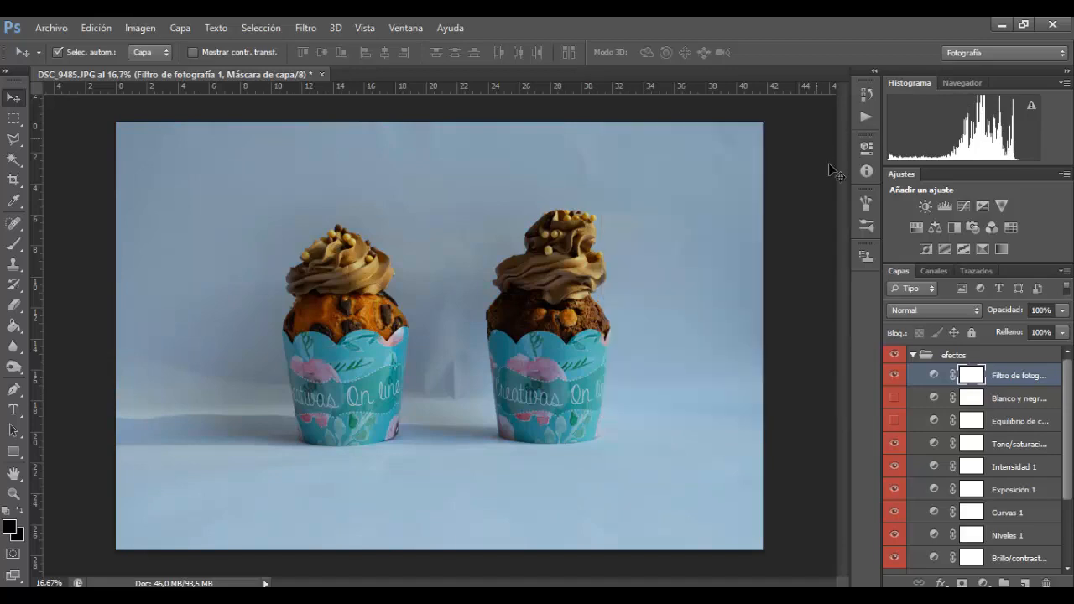
pyautogui.click(891, 377)
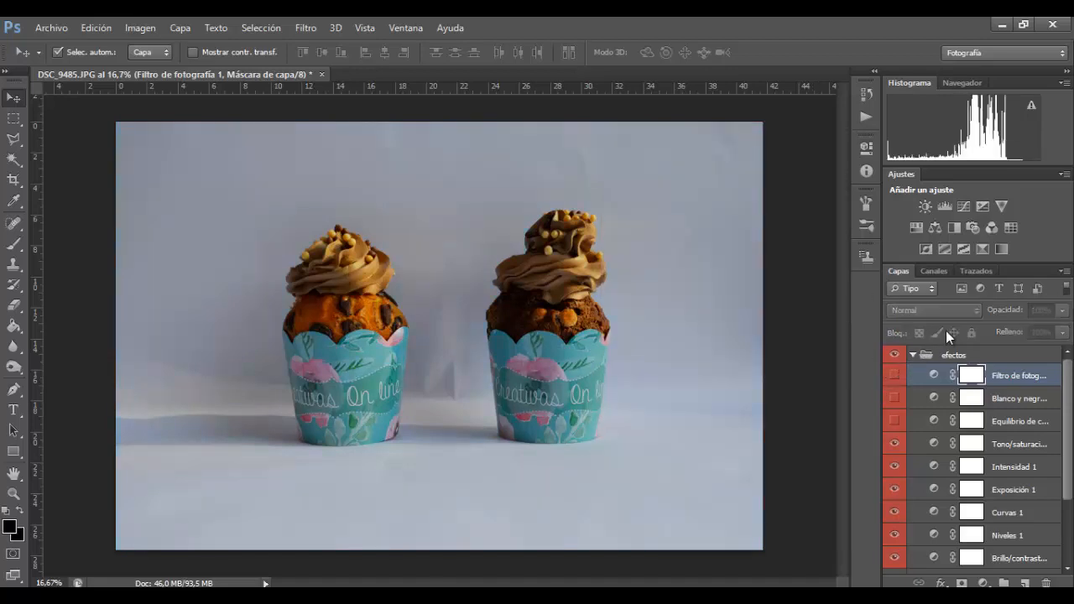
# - Add a Channel Mixer layer with its default settings and a Color Lookup layer above it
pyautogui.click(993, 226)
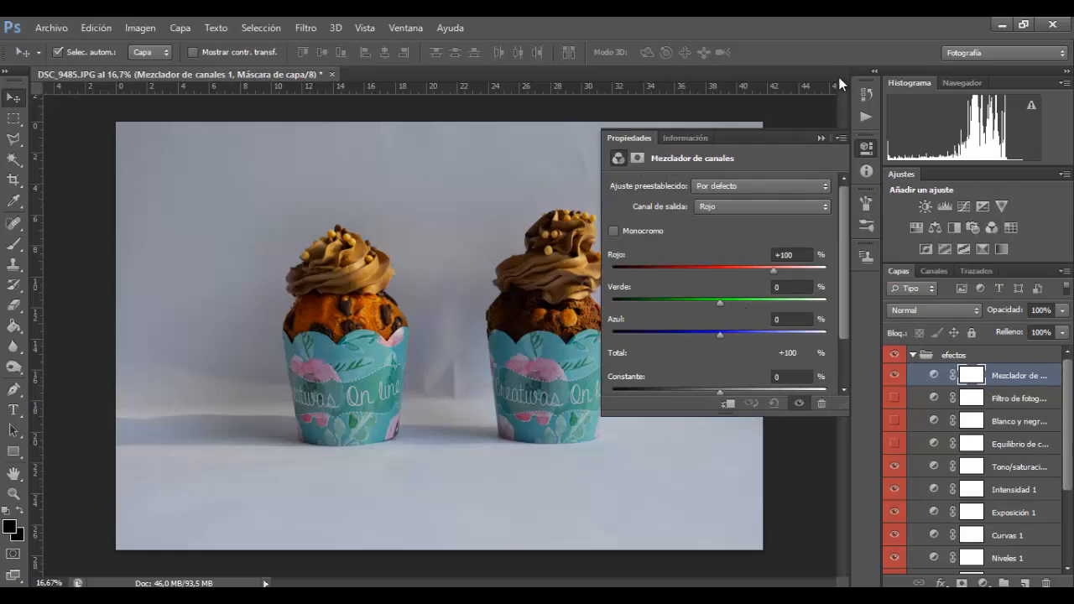
pyautogui.click(820, 138)
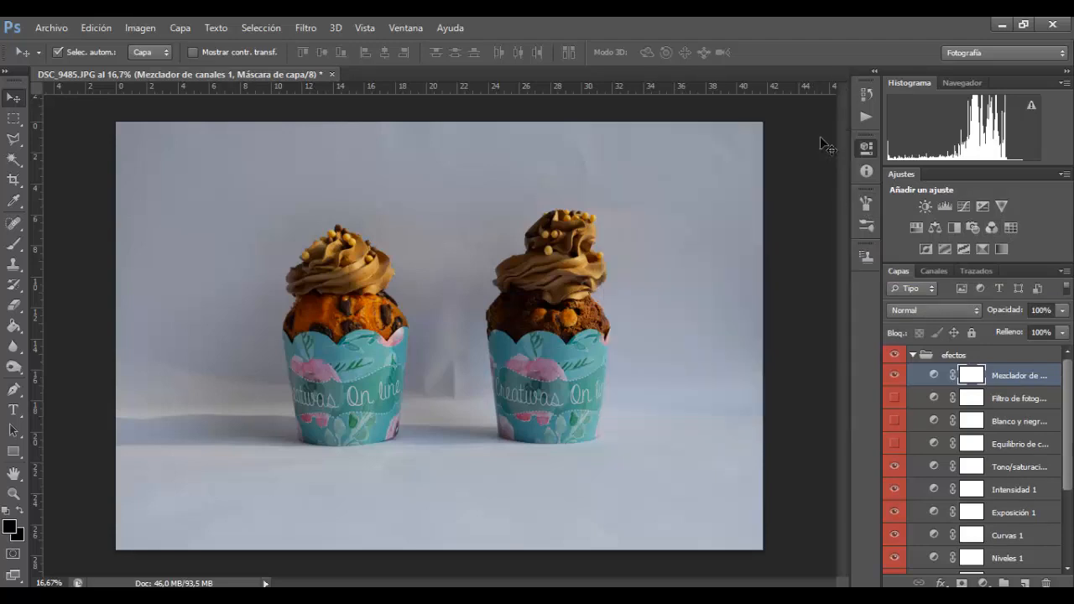
pyautogui.click(1011, 228)
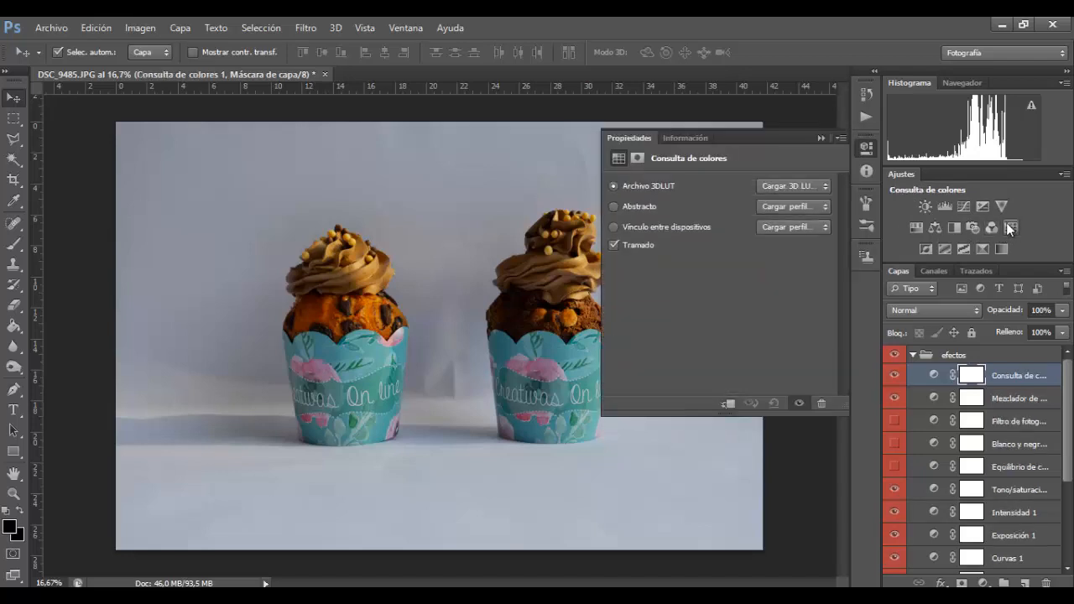
# - Try the 3Strip, Crisp_Warm, EdgyAmber and Soft_Warming 3DLUT looks on the Color Lookup layer, ending on FallColors.look
pyautogui.click(807, 189)
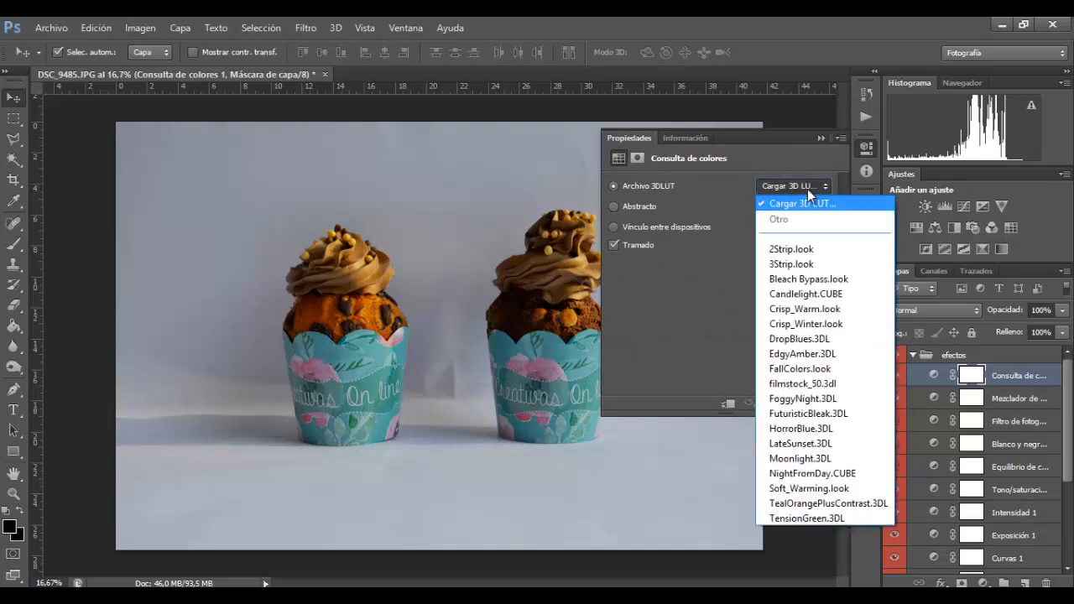
pyautogui.click(808, 263)
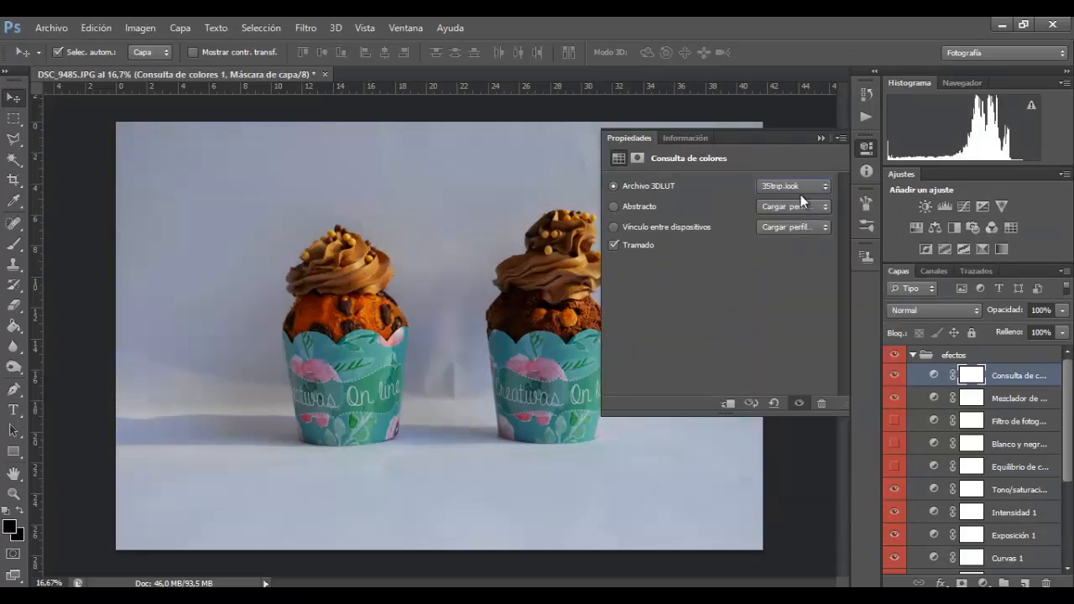
pyautogui.click(800, 193)
pyautogui.click(802, 260)
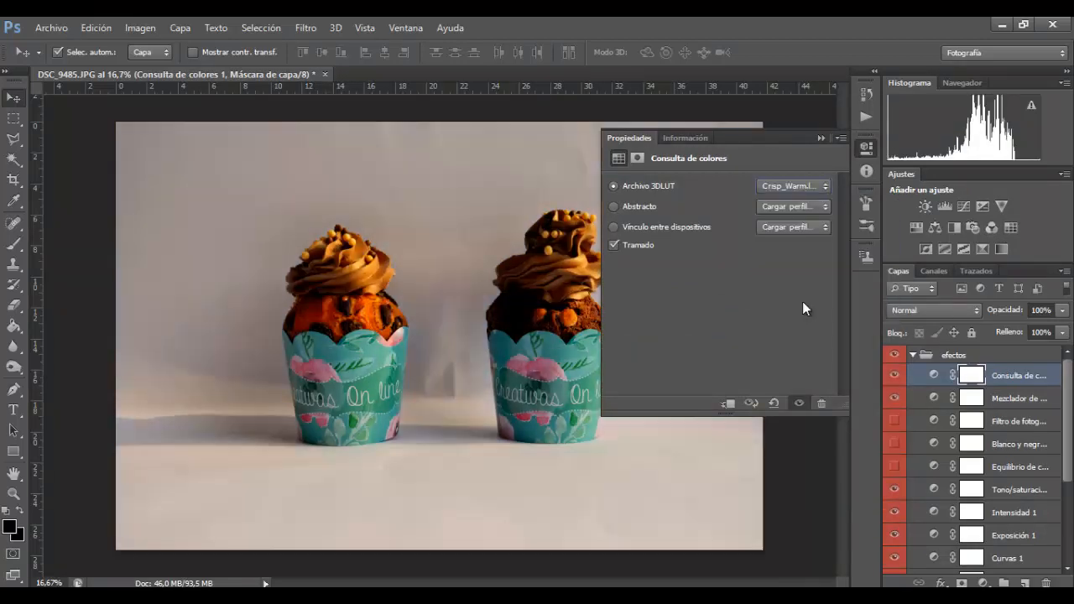
pyautogui.click(793, 188)
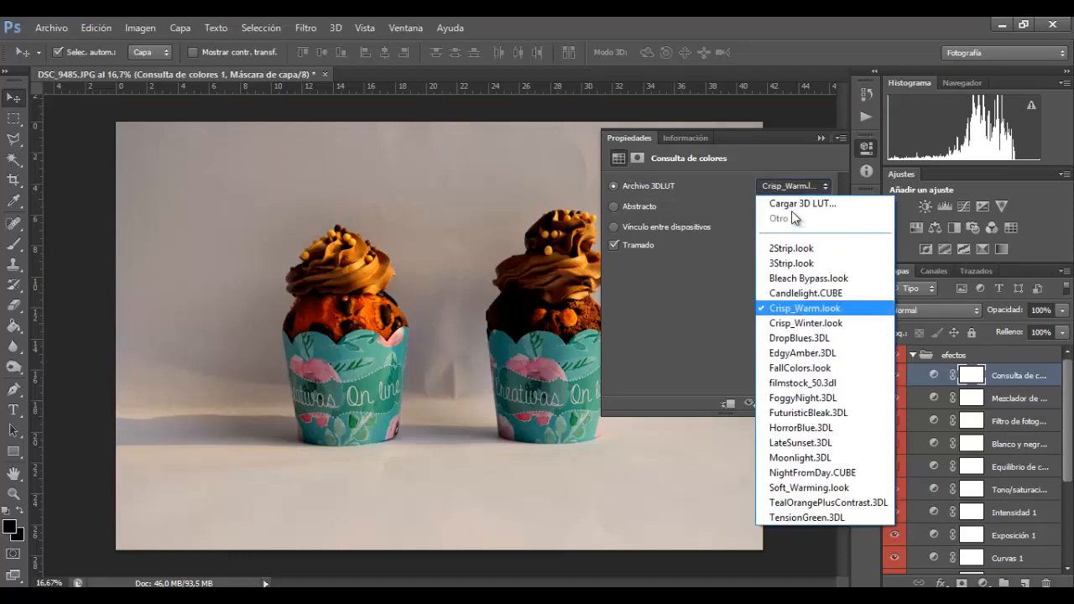
pyautogui.click(790, 353)
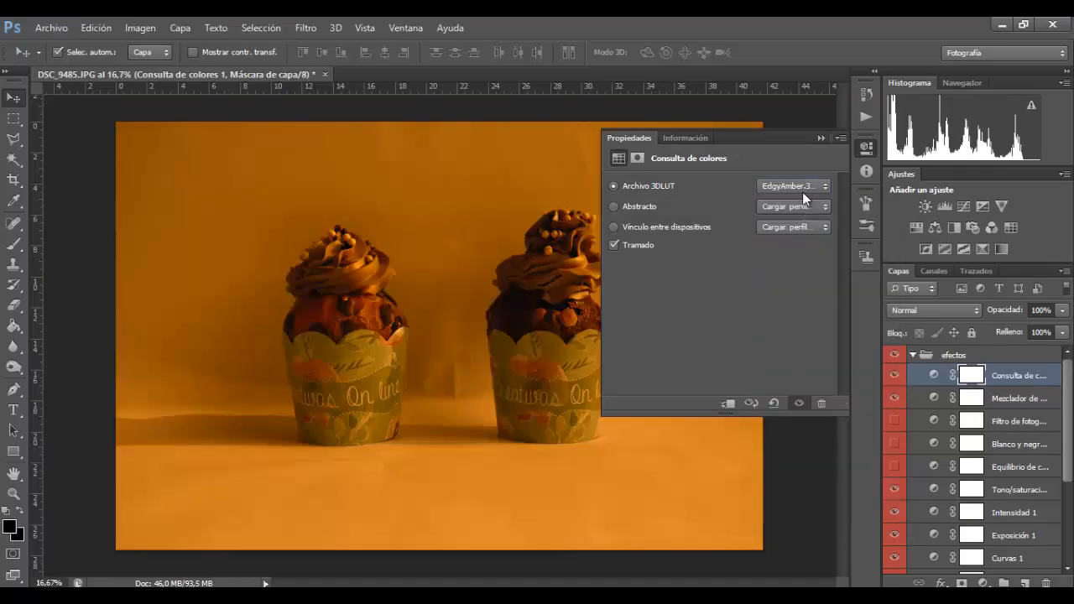
pyautogui.click(802, 188)
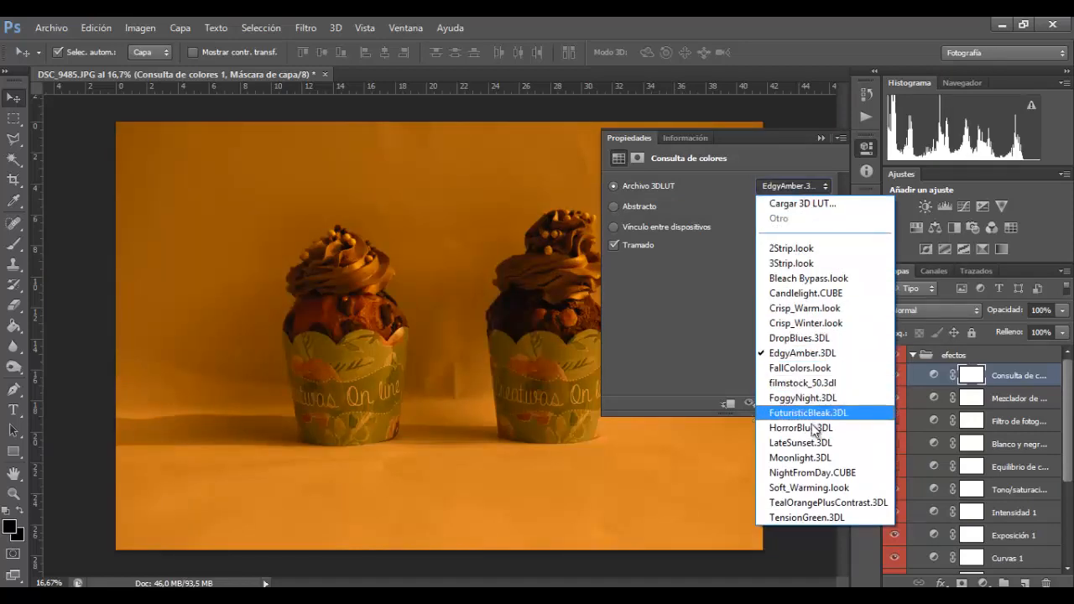
pyautogui.click(808, 487)
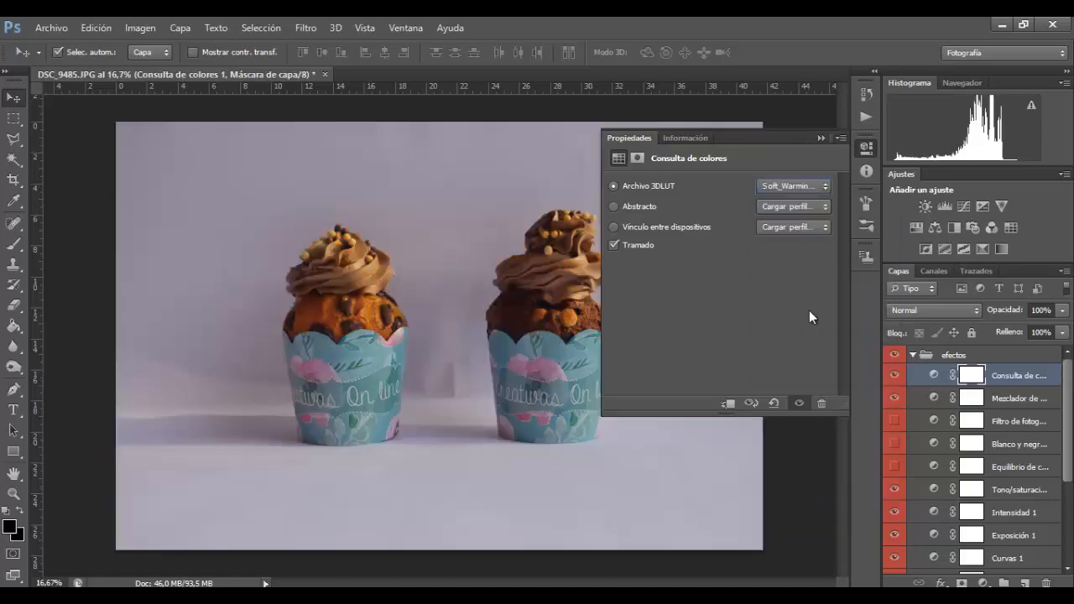
pyautogui.click(803, 183)
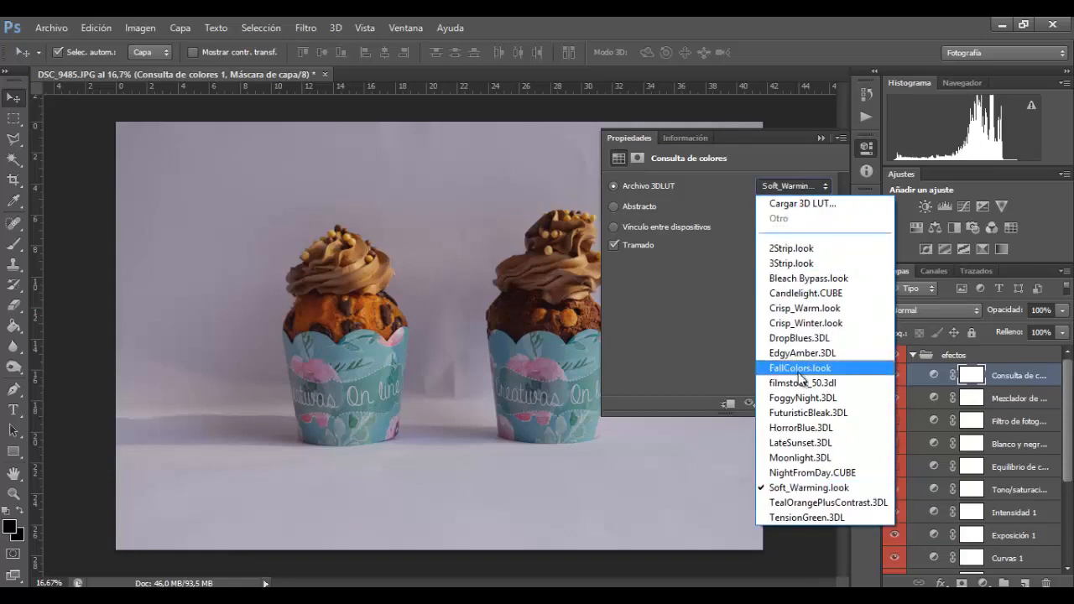
pyautogui.click(803, 368)
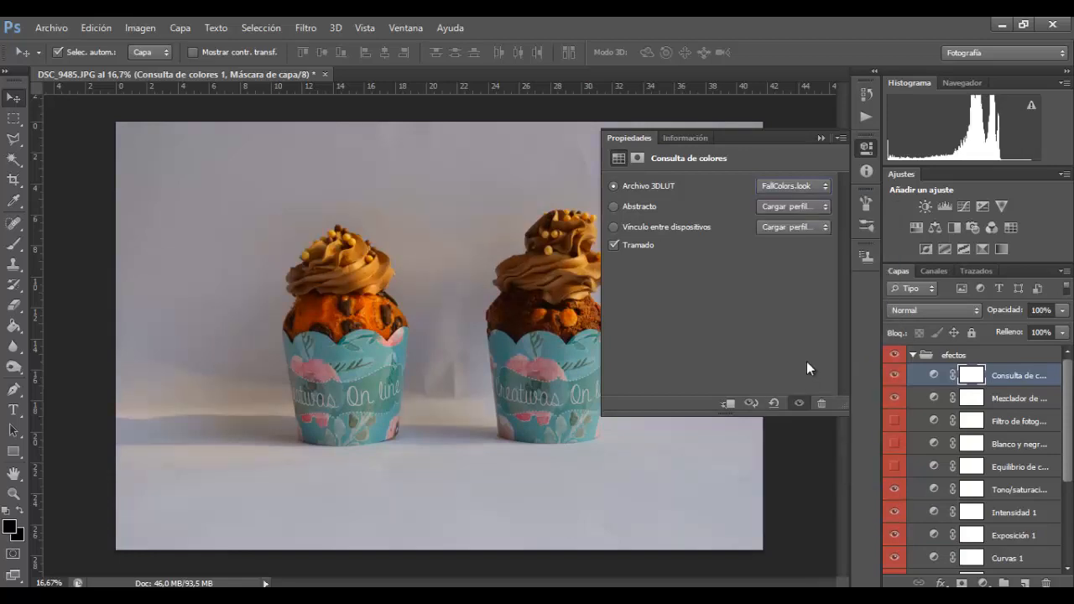
# - Lower the Color Lookup layer's opacity to 70 %
pyautogui.click(1057, 310)
pyautogui.moveTo(1037, 326); pyautogui.dragTo(1039, 327)
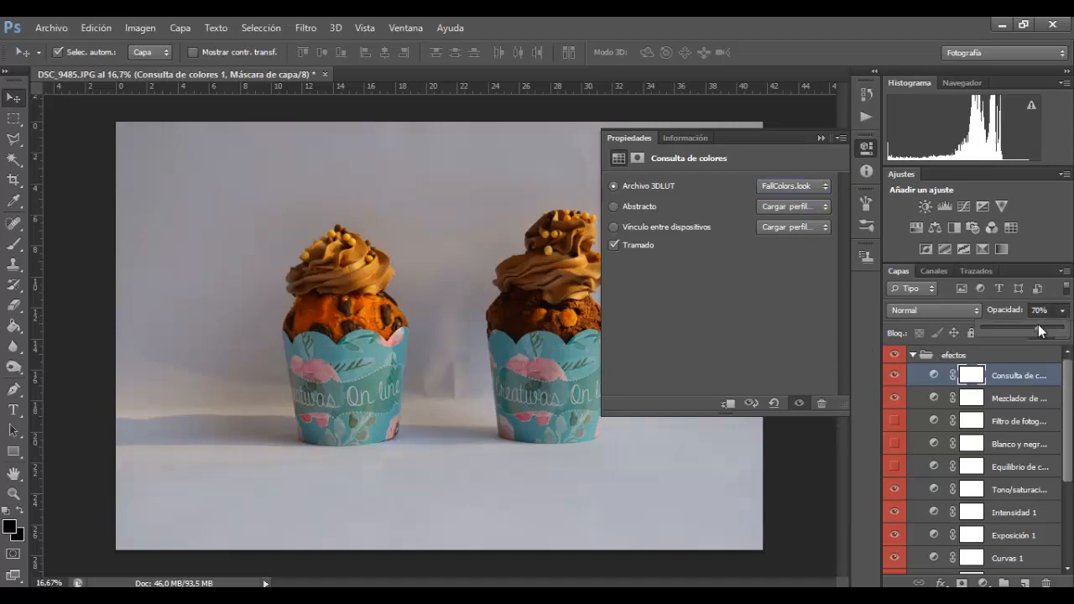
pyautogui.click(821, 138)
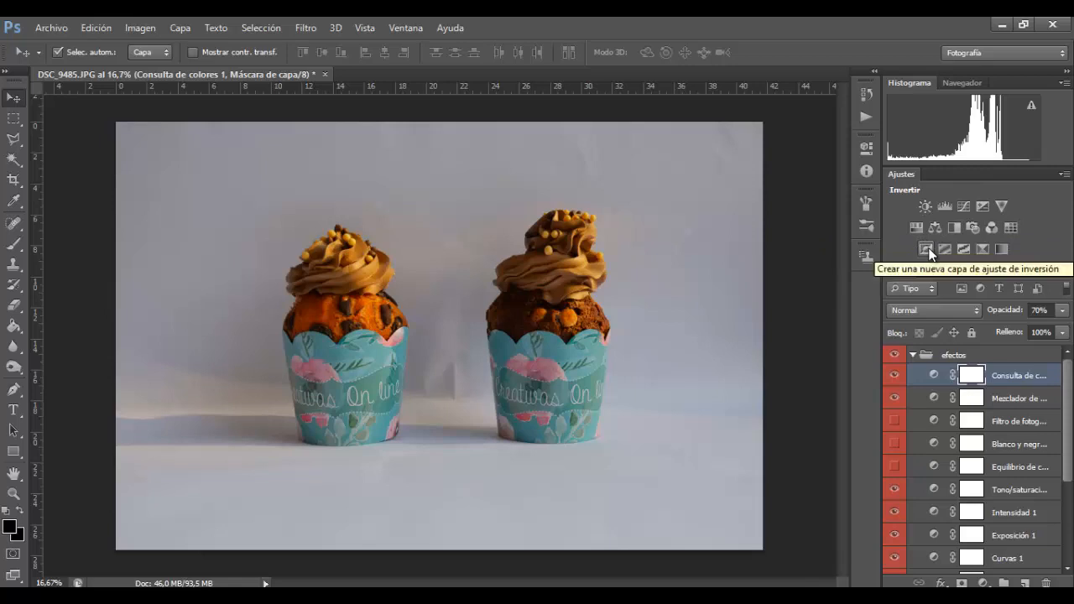
# - Add three Invert adjustment layers one above another at the top of the efectos group
pyautogui.click(927, 249)
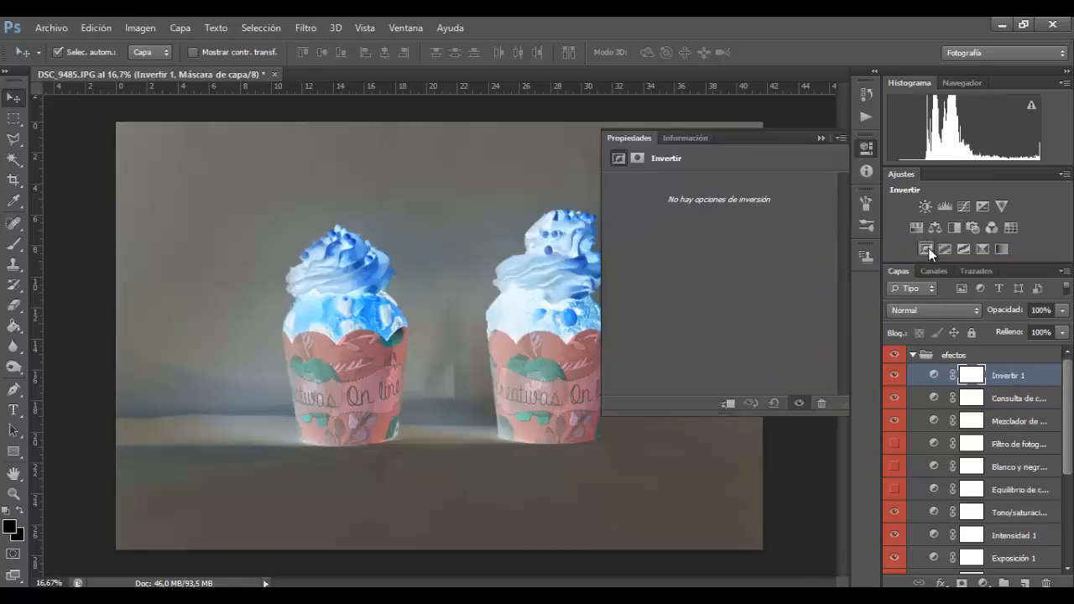
pyautogui.click(928, 247)
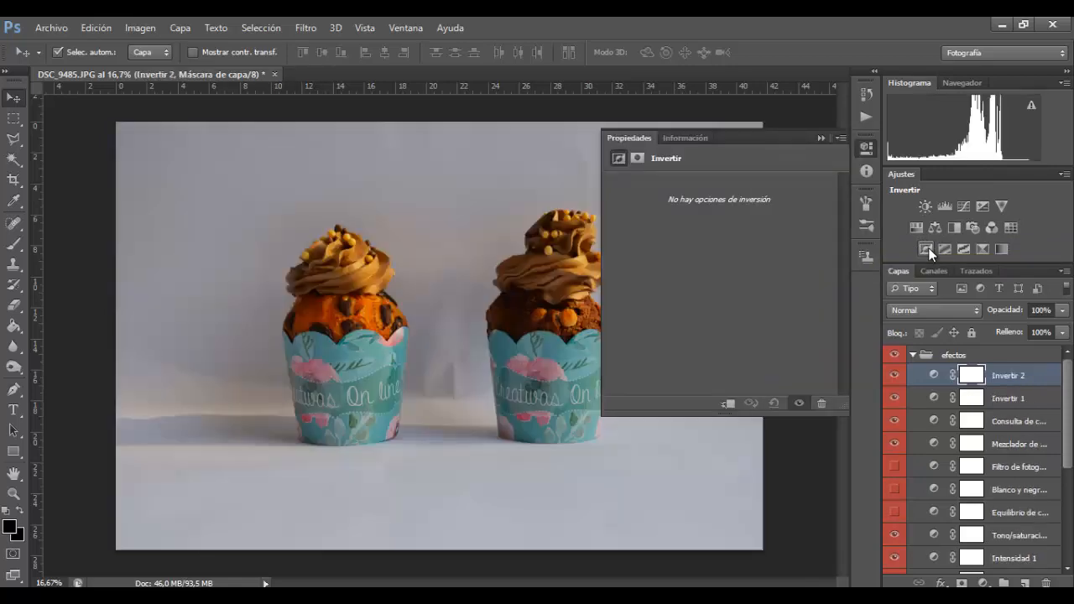
pyautogui.click(928, 248)
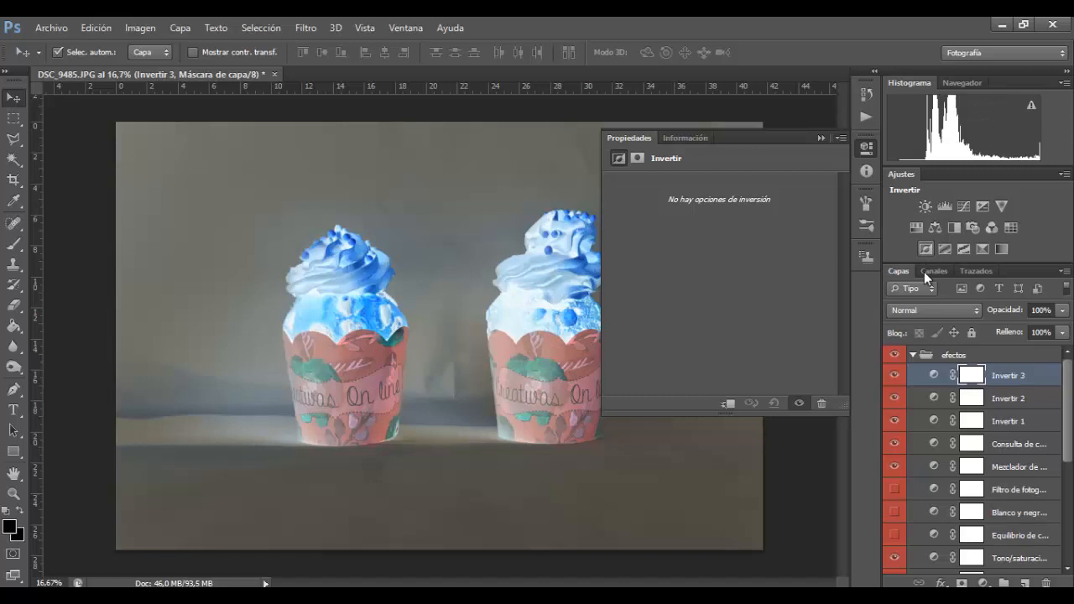
# - Toggle the visibility of the Invertir 3 and Invertir 2 layers to compare stacked inversions, leaving both hidden
pyautogui.click(895, 376)
pyautogui.click(894, 398)
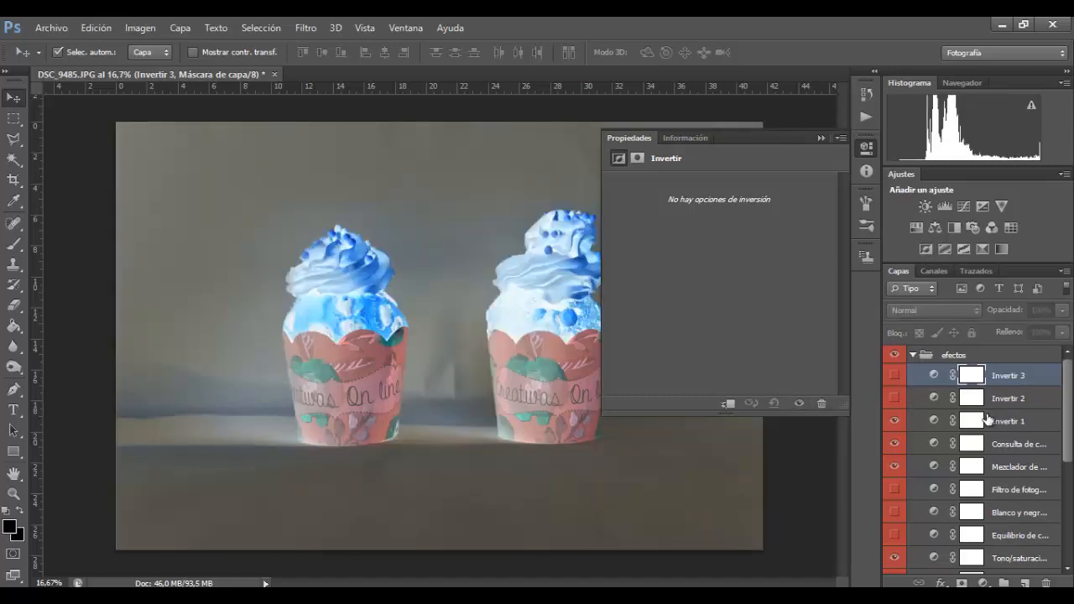
pyautogui.click(895, 377)
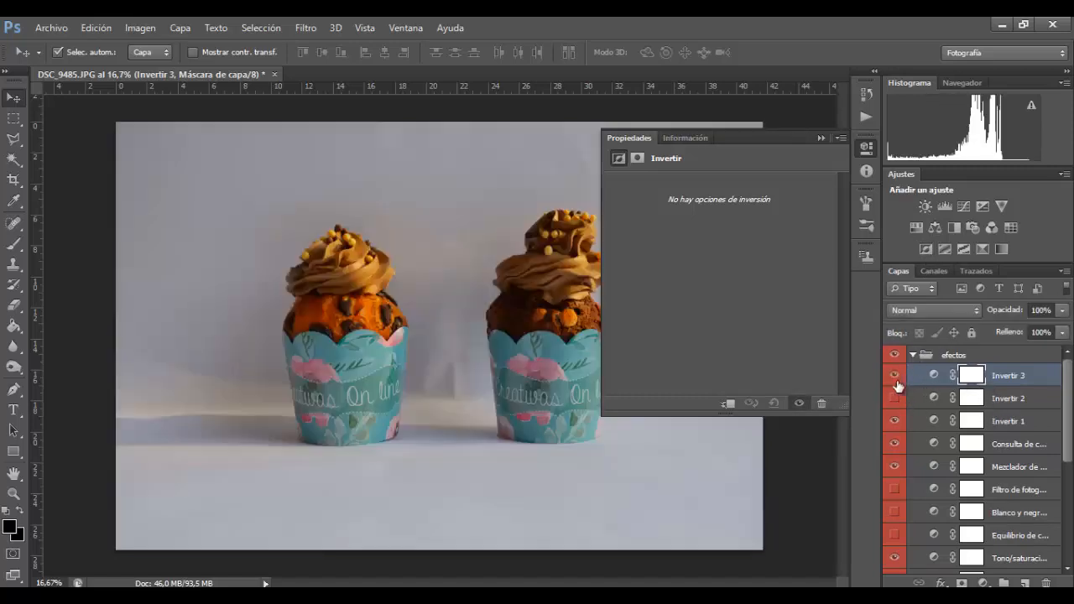
pyautogui.click(894, 376)
pyautogui.click(895, 398)
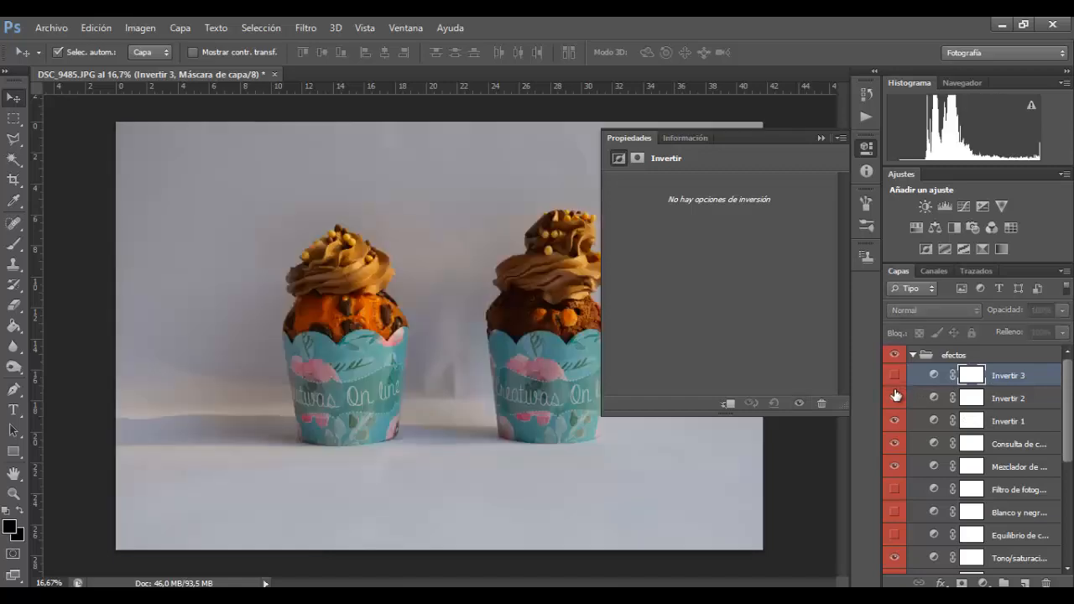
pyautogui.click(895, 396)
# - Delete the Invertir 3 and Invertir 2 layers and hide the remaining Invertir 1 layer
pyautogui.click(1027, 377)
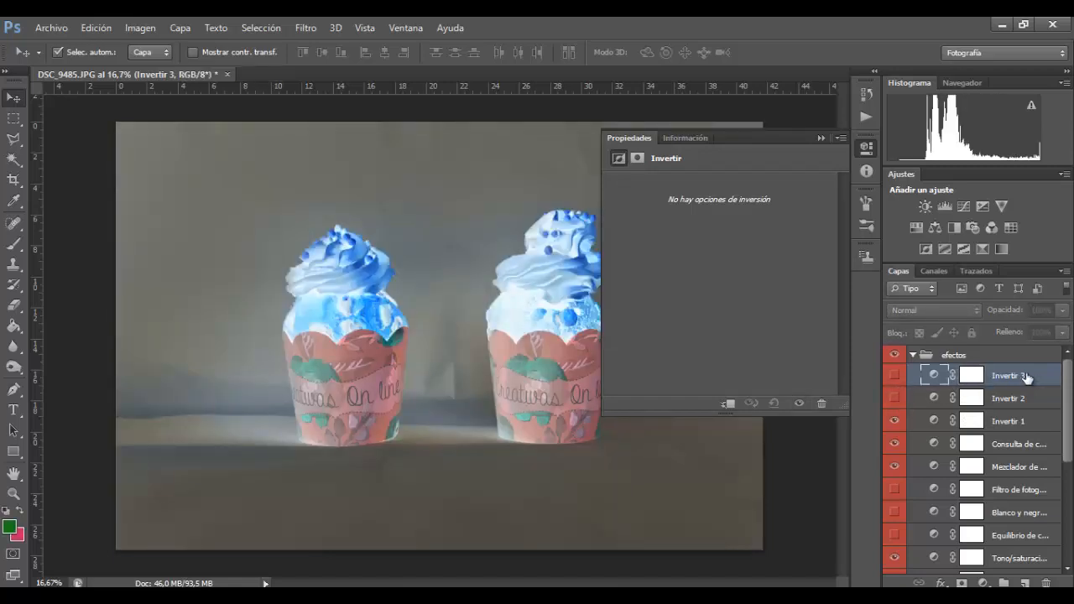
pyautogui.press('Delete')
pyautogui.press('Delete')
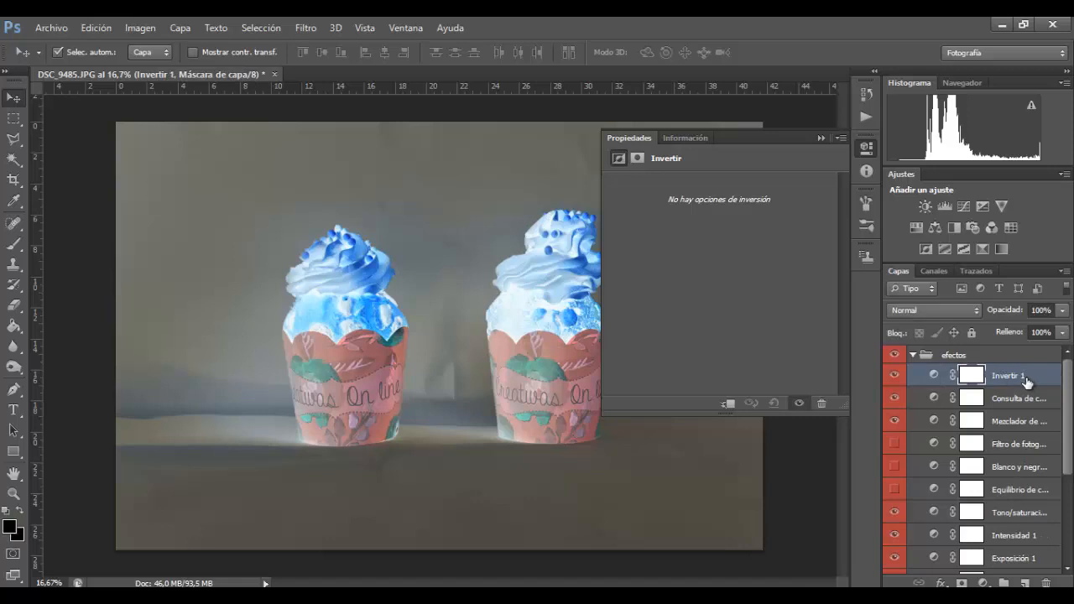
pyautogui.click(895, 376)
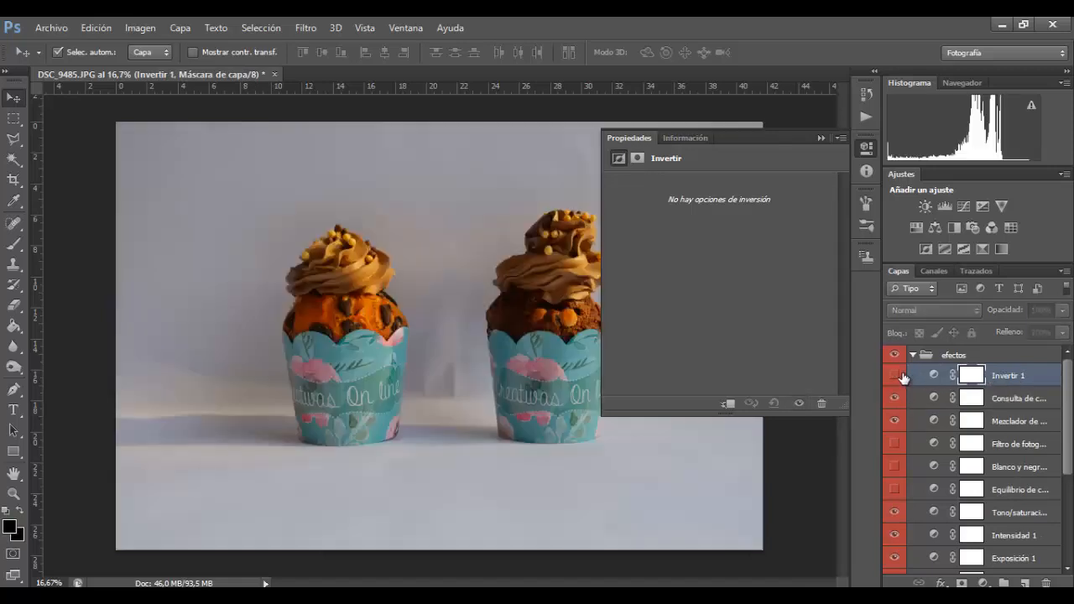
pyautogui.click(824, 138)
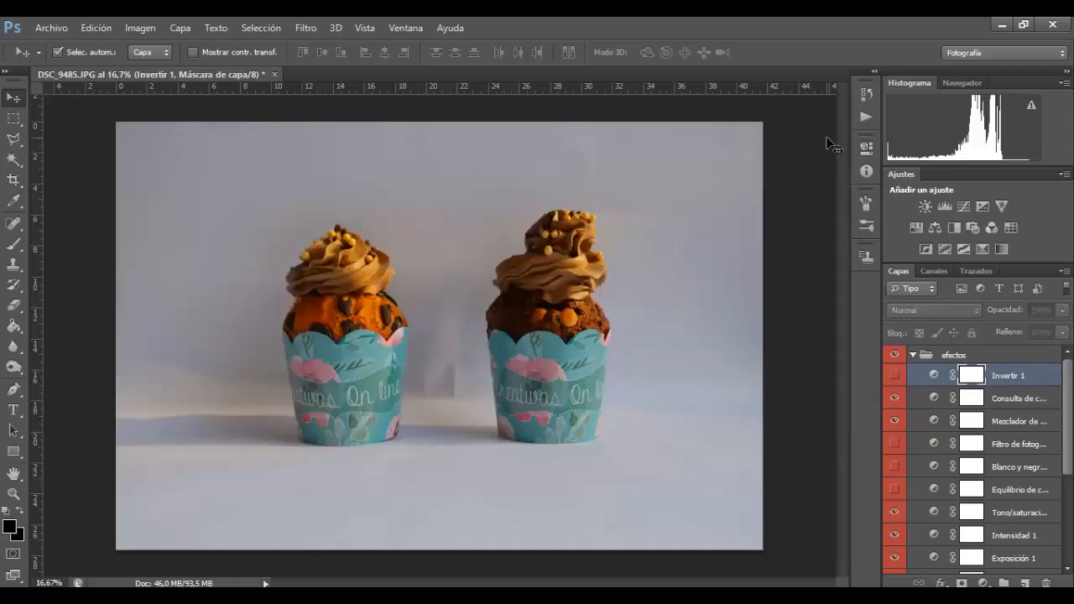
# - Add a Posterize adjustment layer with 6 levels and hide it
pyautogui.click(945, 249)
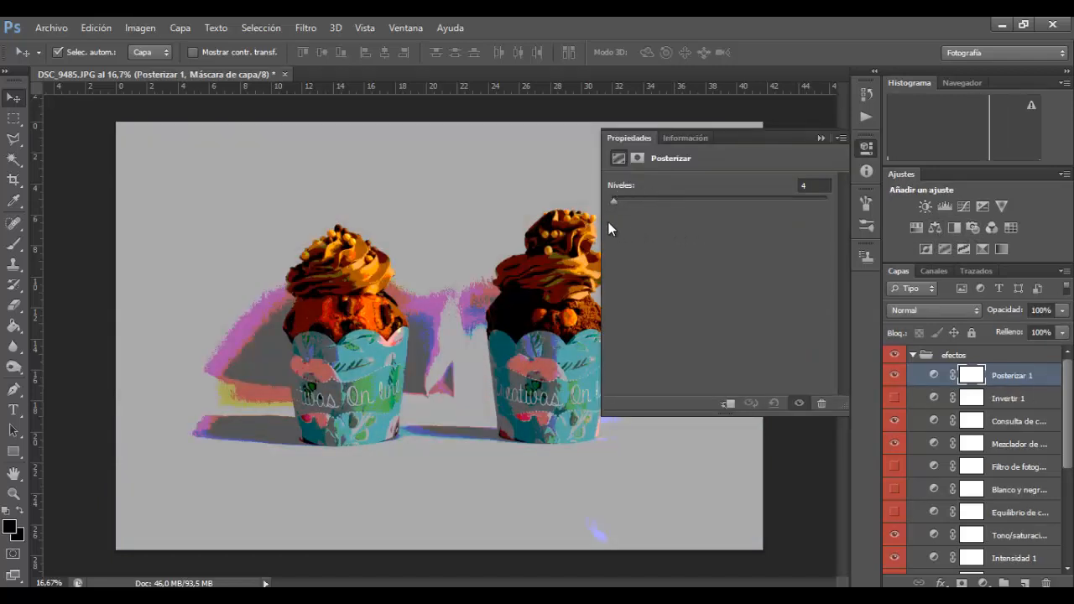
pyautogui.moveTo(617, 203)
pyautogui.mouseDown()
pyautogui.moveTo(648, 198)
pyautogui.moveTo(615, 198)
pyautogui.mouseUp()
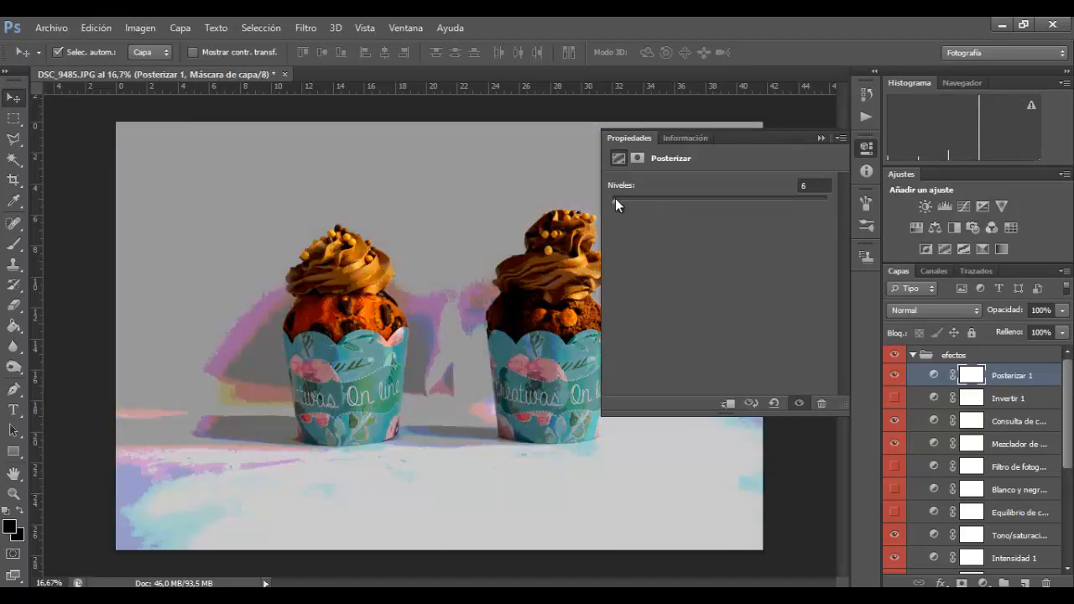
pyautogui.click(819, 138)
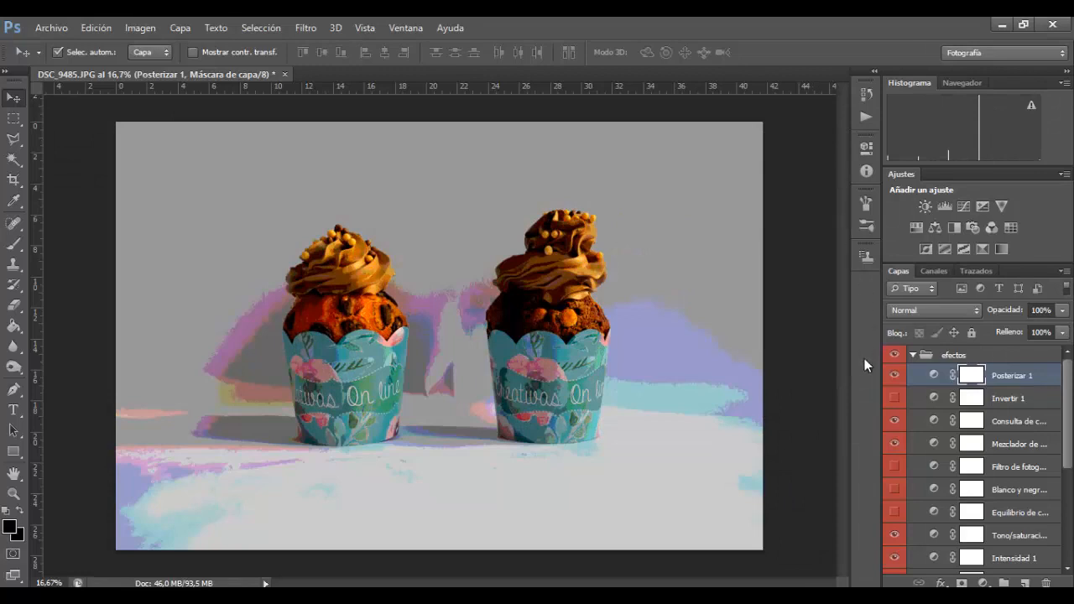
pyautogui.click(894, 376)
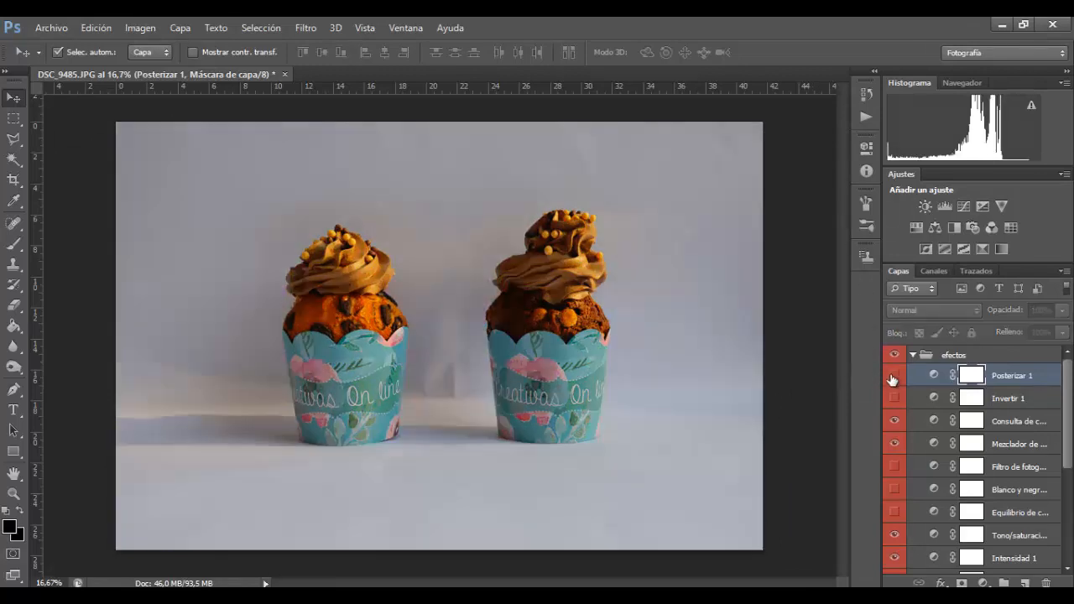
# - Add a Selective Color adjustment layer and set the black (Negro) amount of the Negros range to +30 %
pyautogui.click(982, 250)
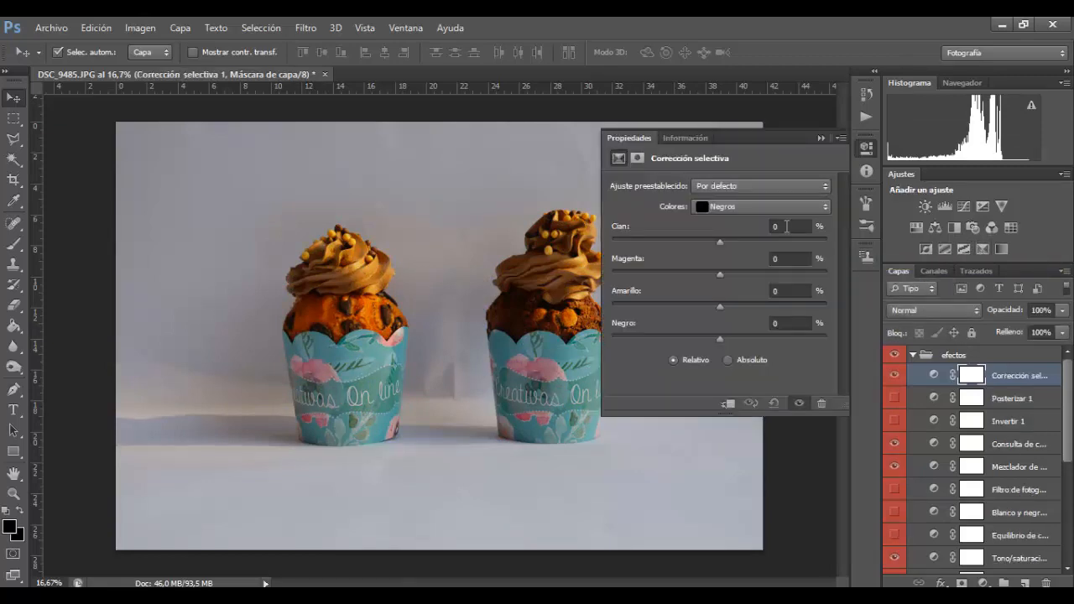
pyautogui.click(760, 210)
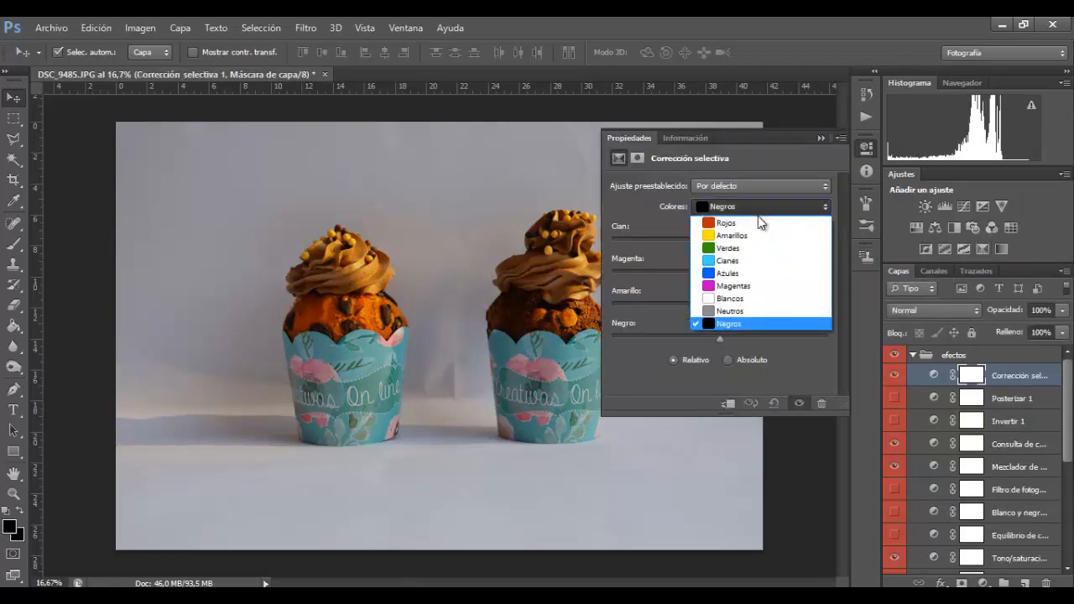
pyautogui.click(722, 323)
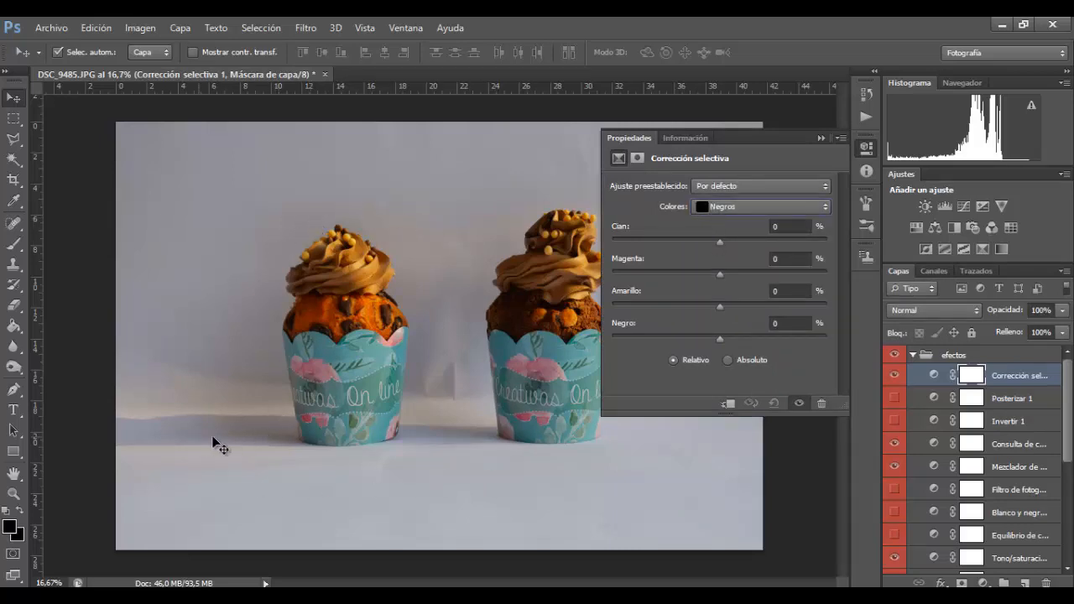
pyautogui.moveTo(721, 337); pyautogui.dragTo(803, 338)
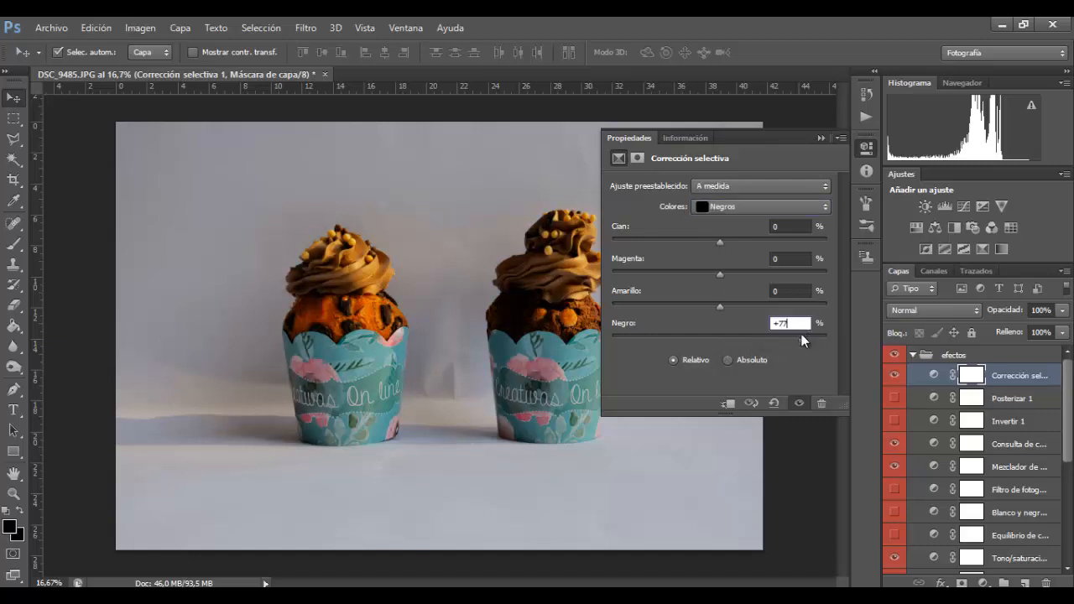
pyautogui.moveTo(770, 335); pyautogui.dragTo(751, 335)
pyautogui.click(719, 205)
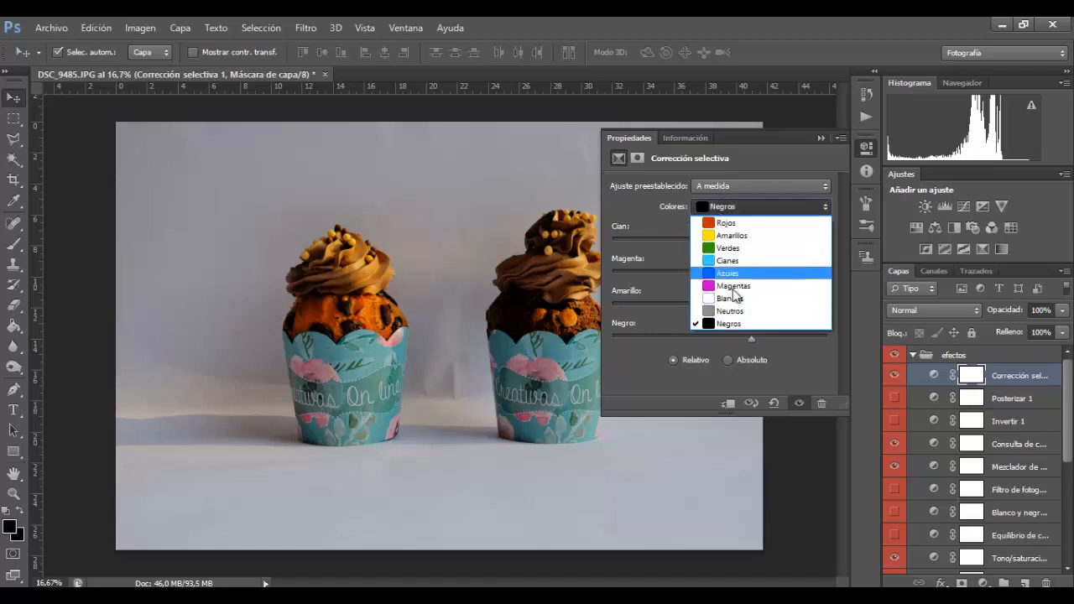
pyautogui.click(736, 184)
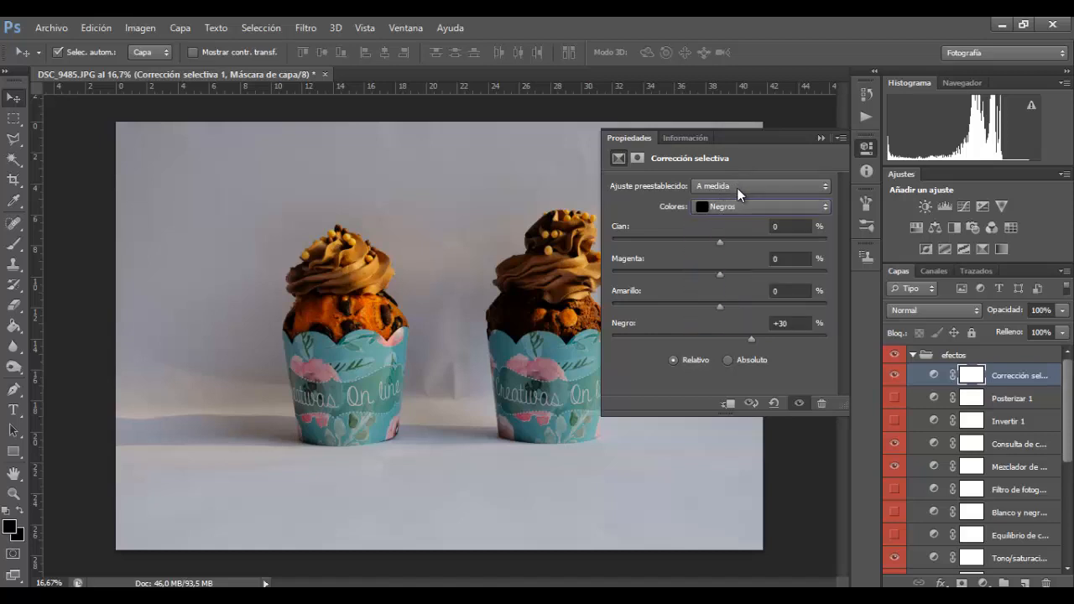
pyautogui.click(737, 188)
pyautogui.click(736, 188)
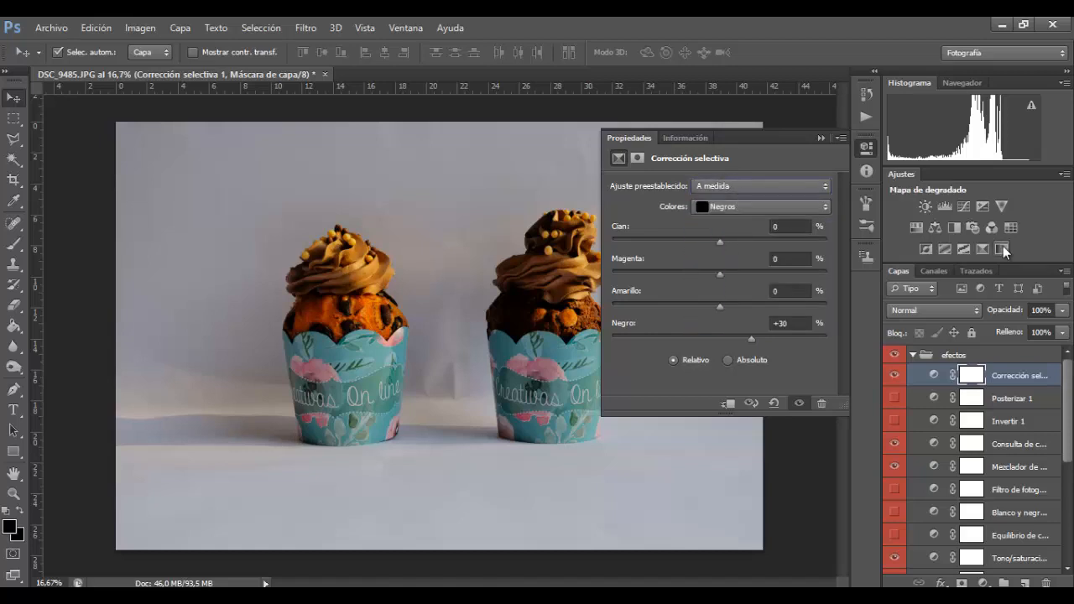
# - Close the Selective Color properties and select the efectos layer group
pyautogui.click(821, 138)
pyautogui.hotkey('alt', ']')
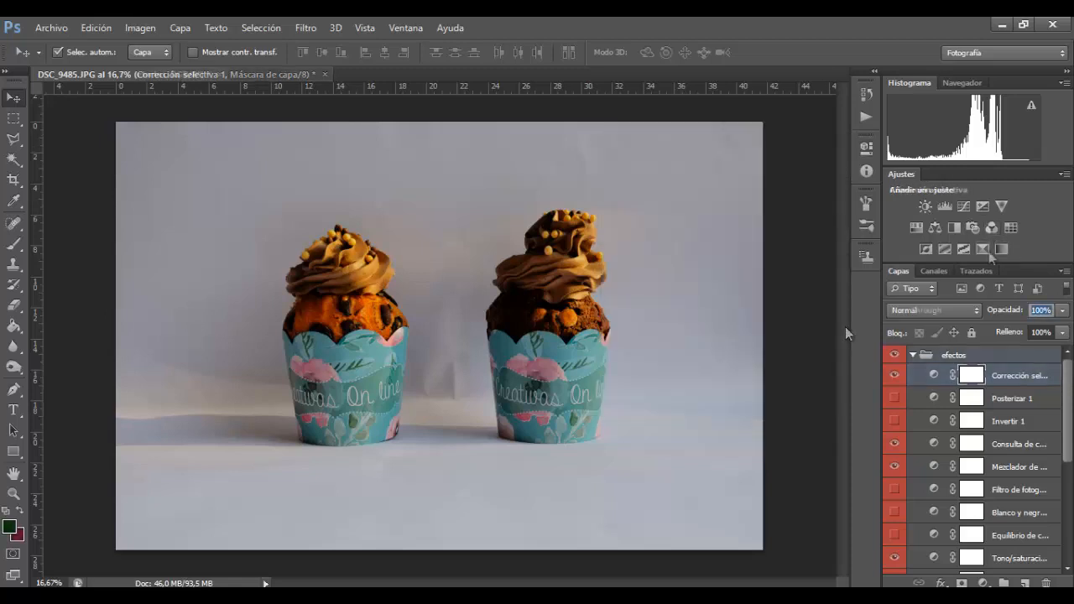